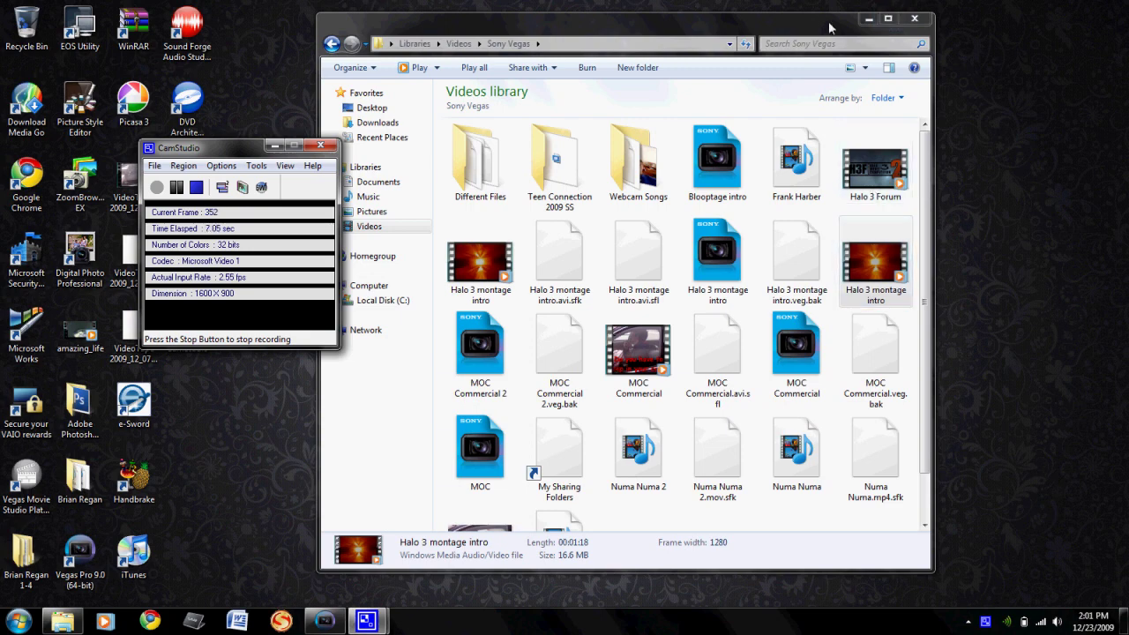
Open the 'Halo 3 montage intro' video from Explorer in Windows Media Player.
left_click_drag(827, 26, 783, 29)
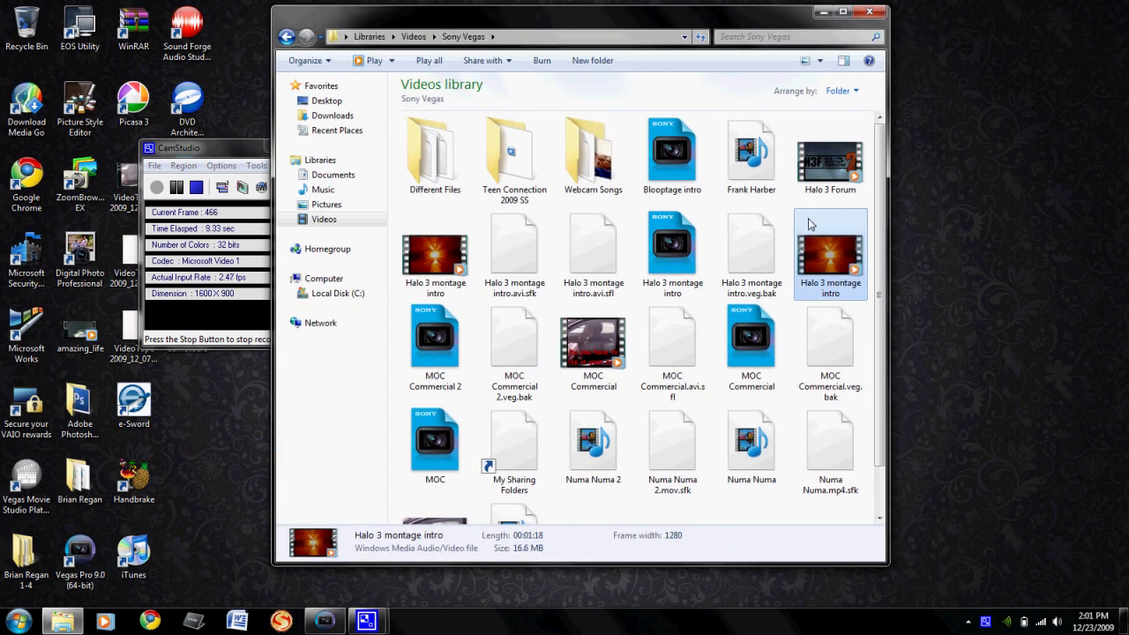
double_click(844, 252)
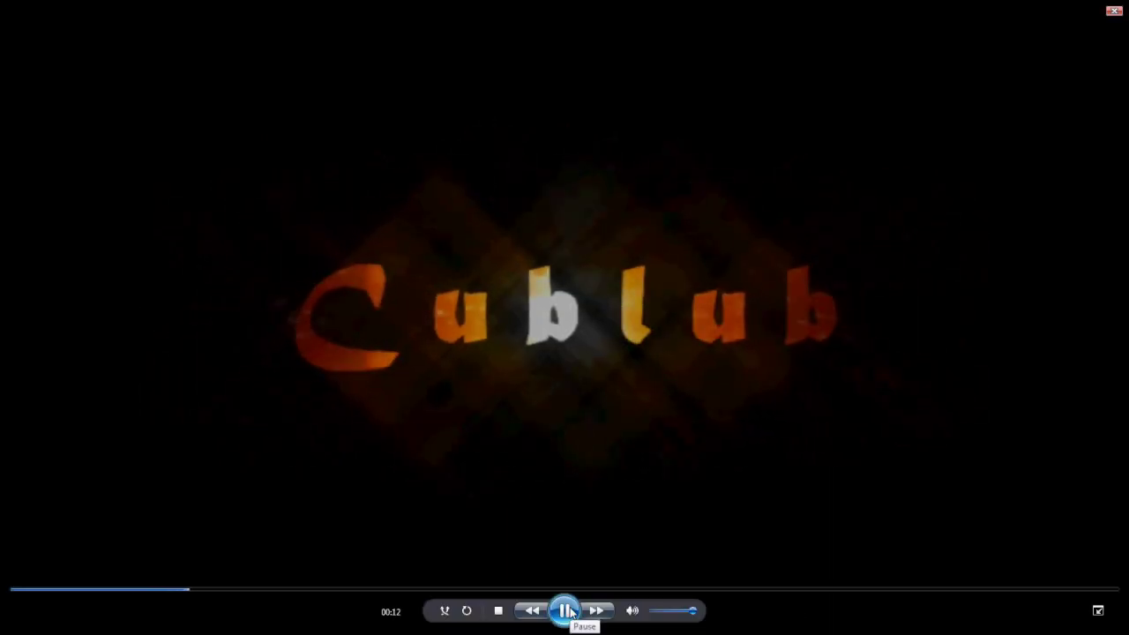
Pause the Halo 3 montage intro and exit Windows Media Player.
left_click(569, 611)
left_click(1113, 11)
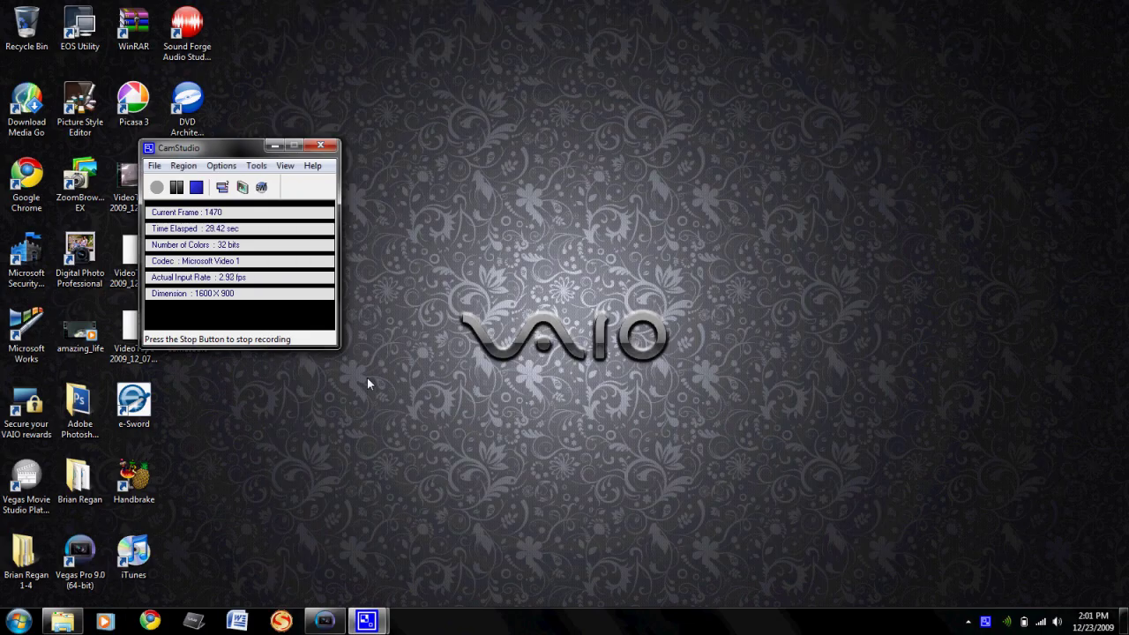
Switch to Vegas Pro, rewind the timeline to the start and bring up track 1's context menu.
left_click(324, 621)
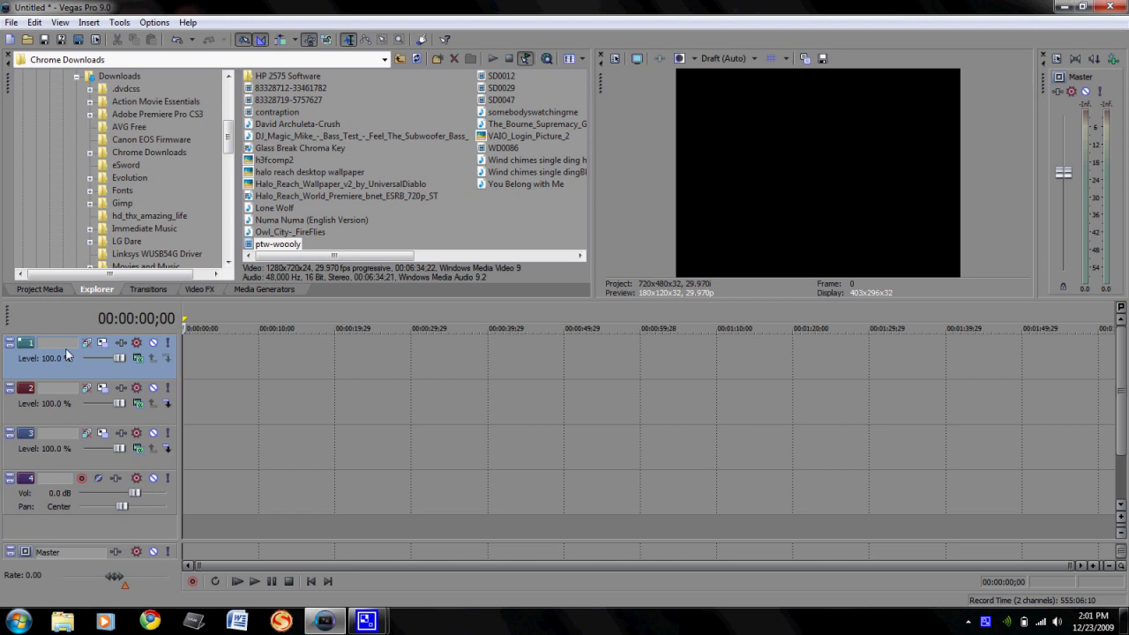
right_click(213, 357)
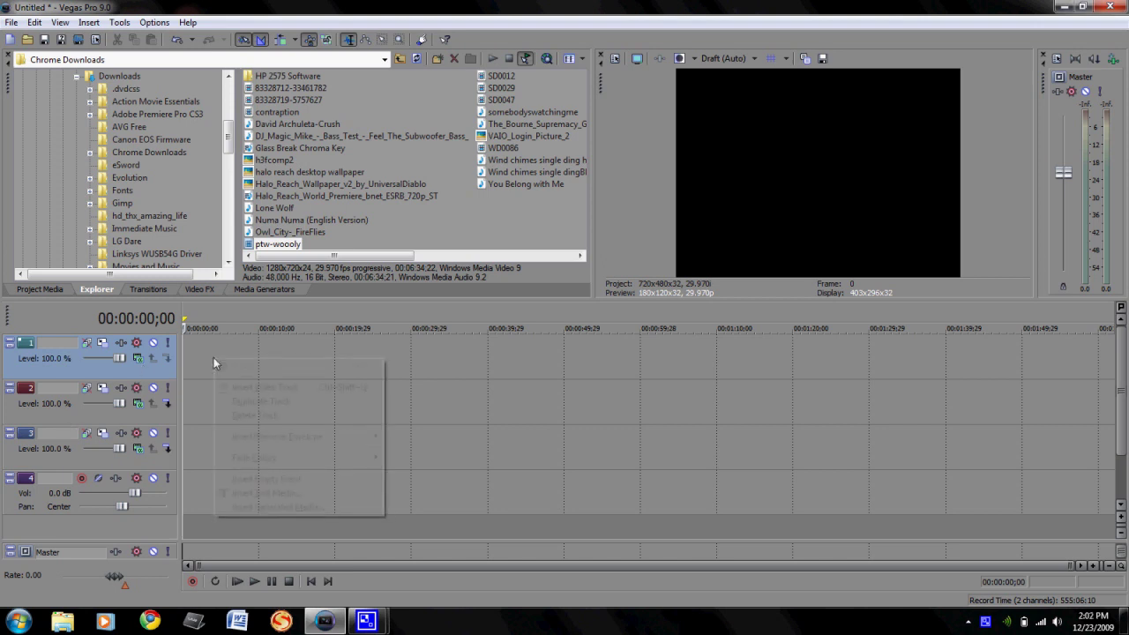
left_click(195, 347)
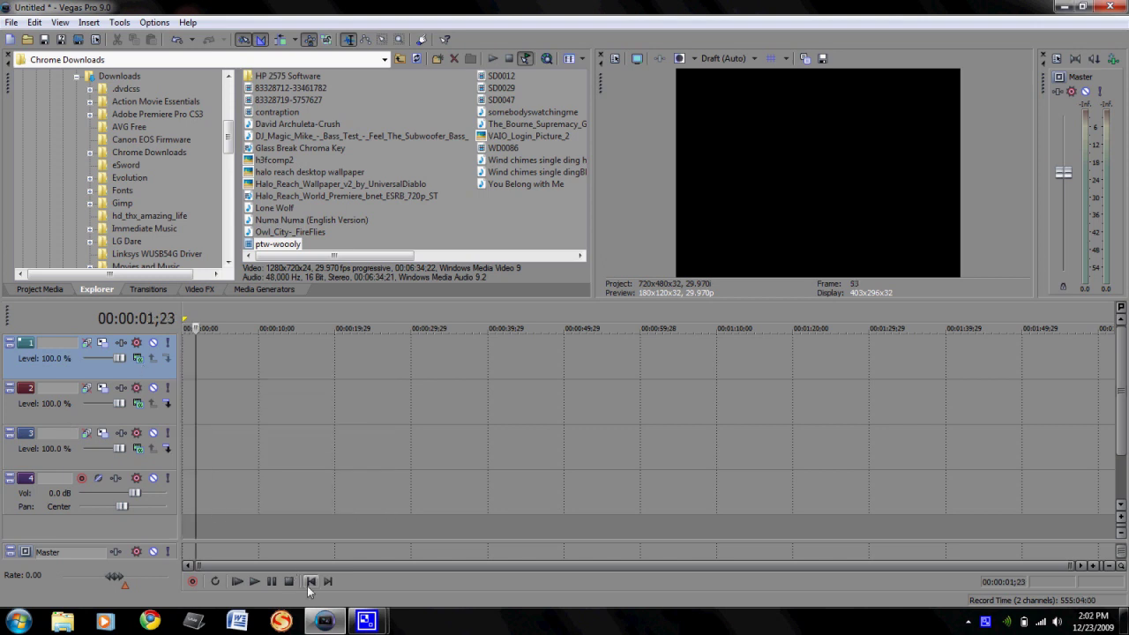
left_click(310, 581)
right_click(209, 355)
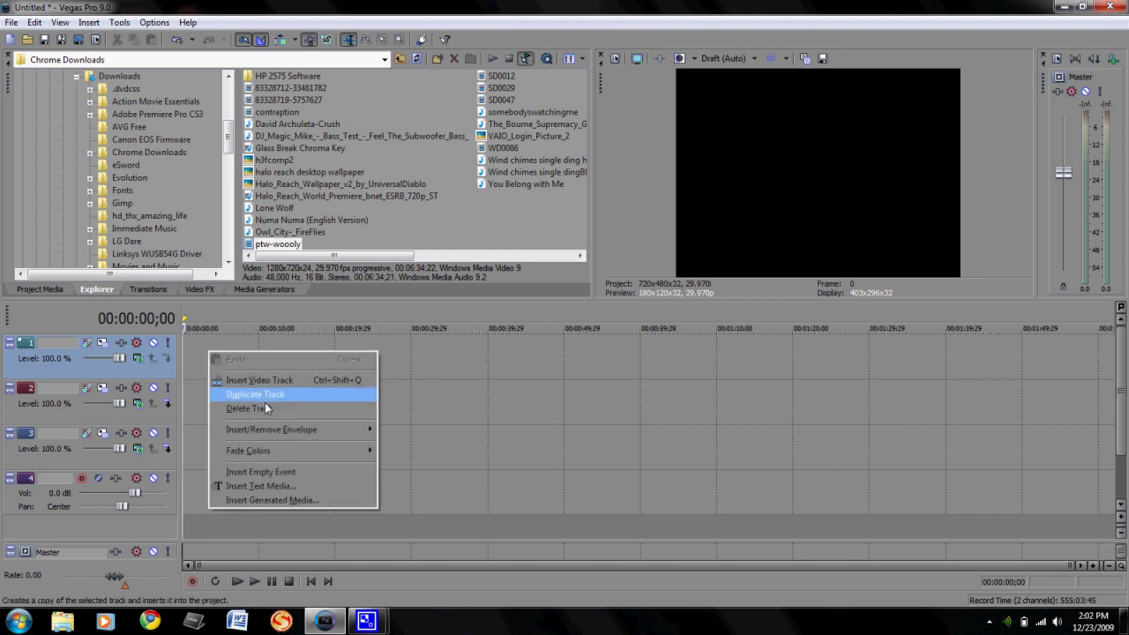
Insert a text media event on track 1 reading 'Pro Motion Films'.
left_click(257, 486)
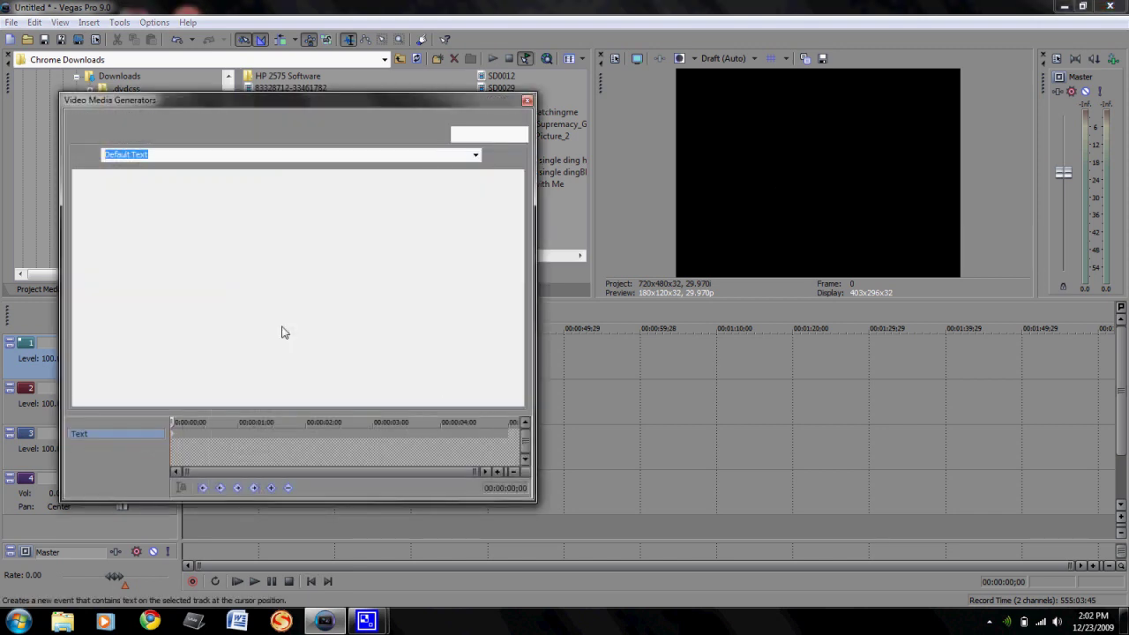
key("BackSpace")
key("BackSpace")
key("BackSpace")
key("BackSpace")
key("BackSpace")
key("BackSpace")
key("BackSpace")
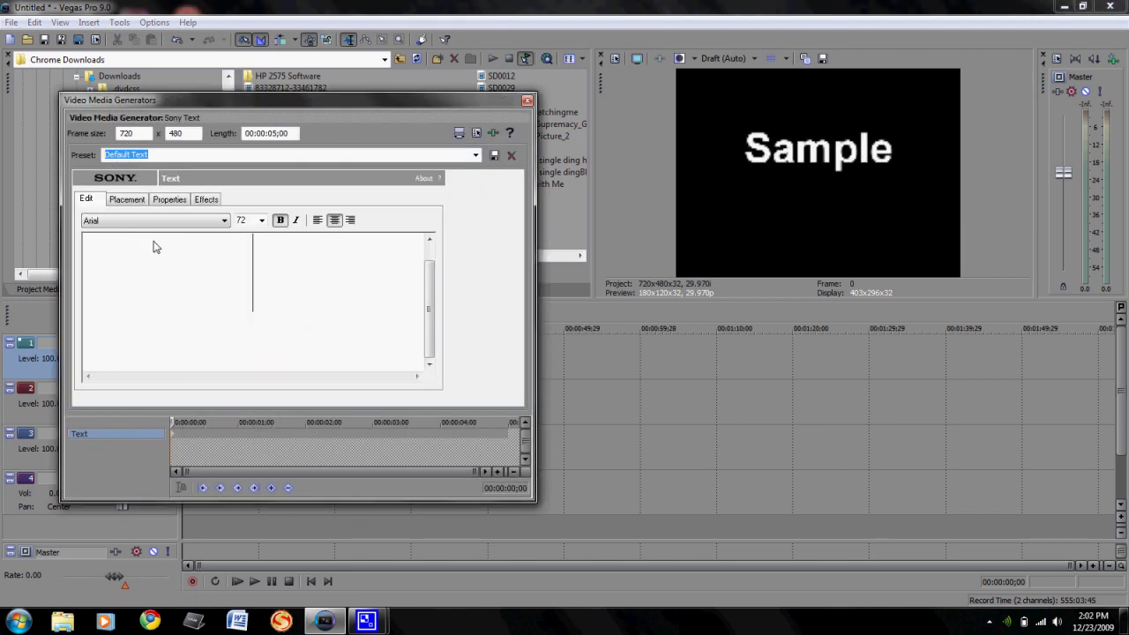
key("BackSpace")
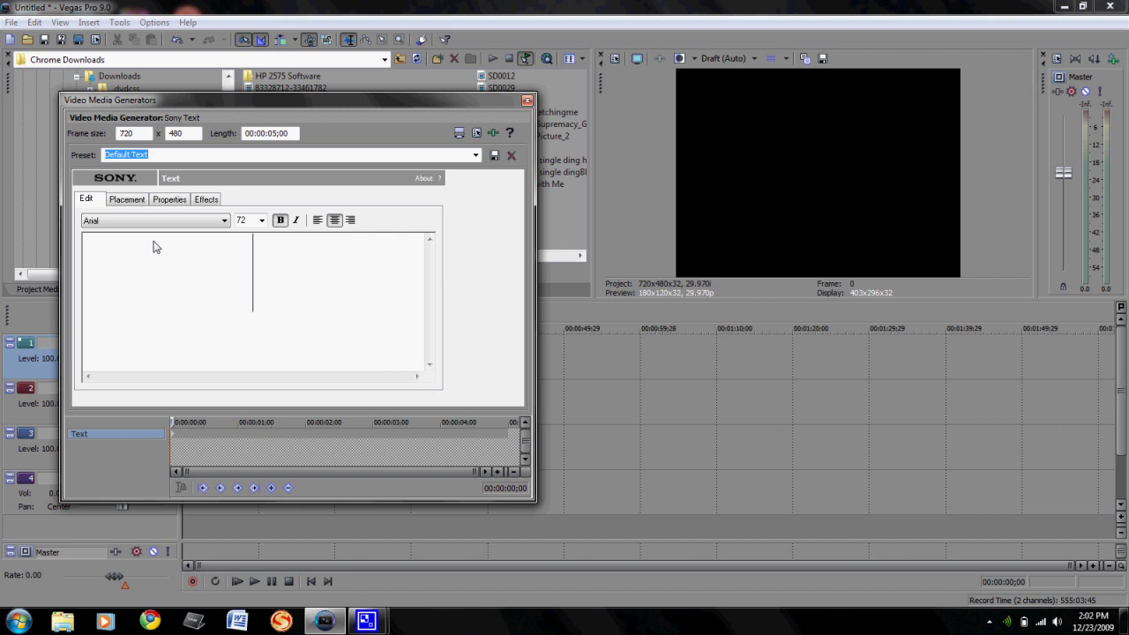
type("Pro Motion Fi")
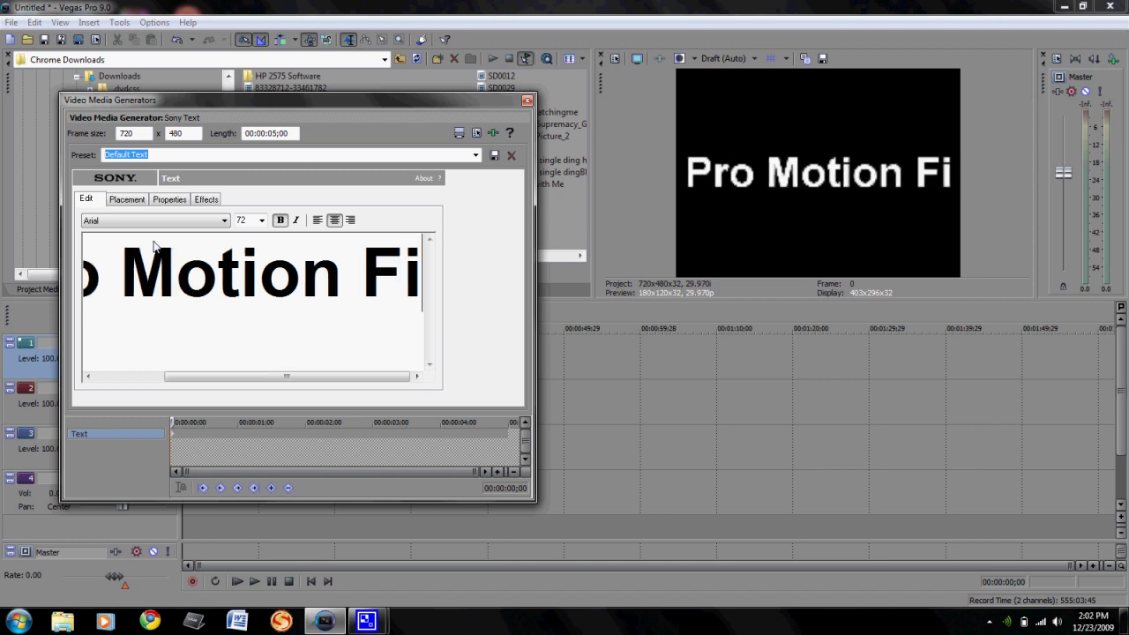
type("lms")
Set the title to Matura MT Script Capitals size 48 with Preview Auto quality.
left_click(216, 225)
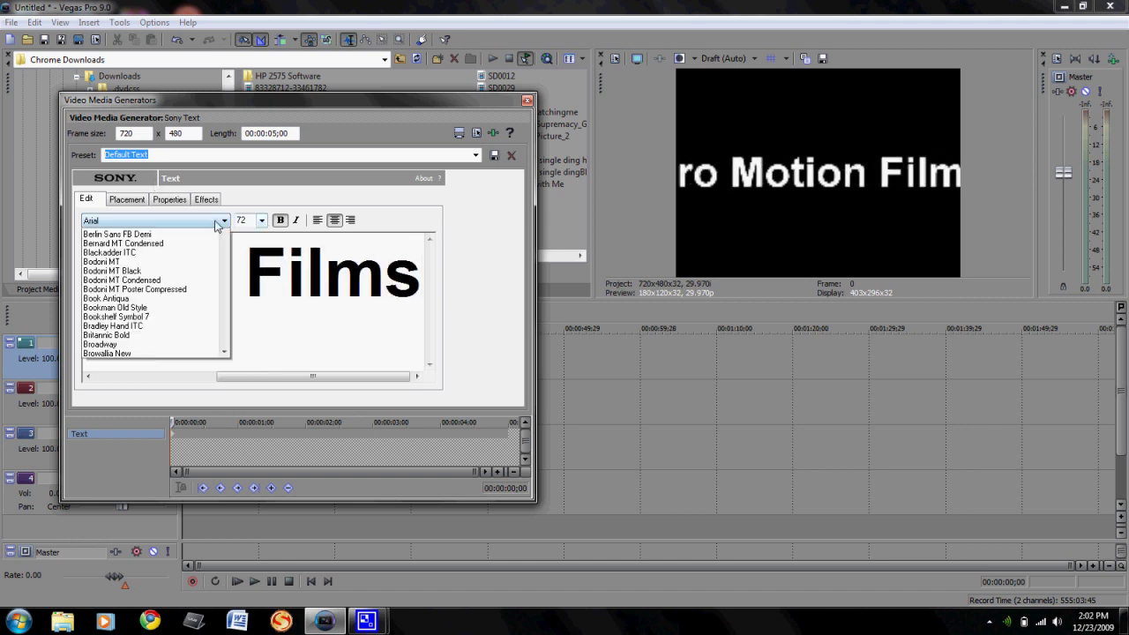
left_click_drag(222, 289, 213, 413)
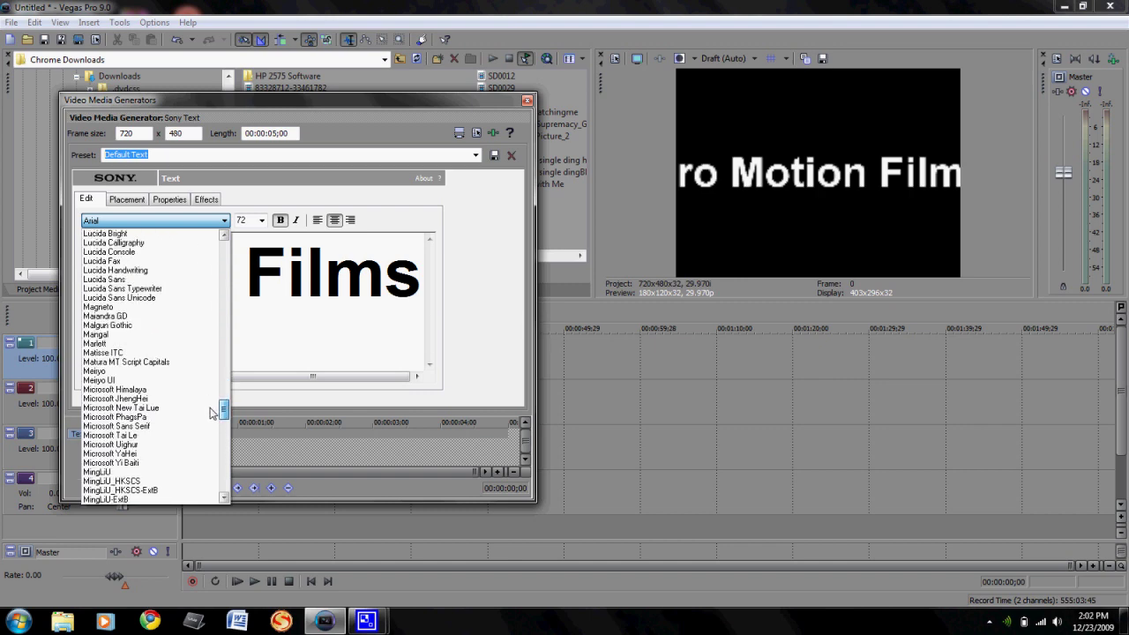
left_click(127, 363)
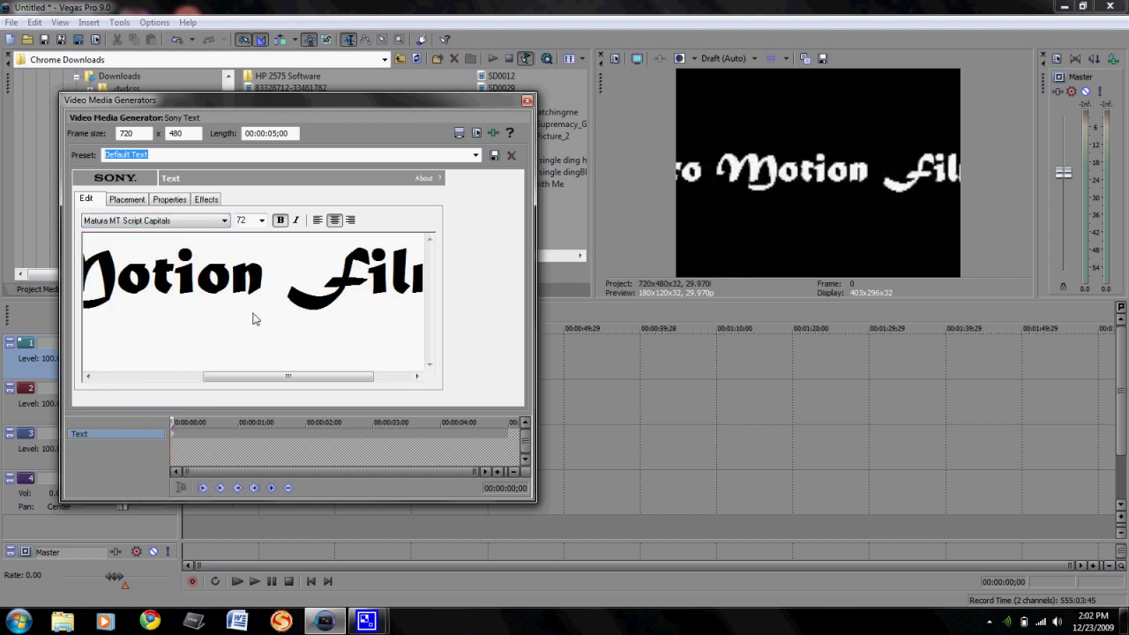
left_click(261, 221)
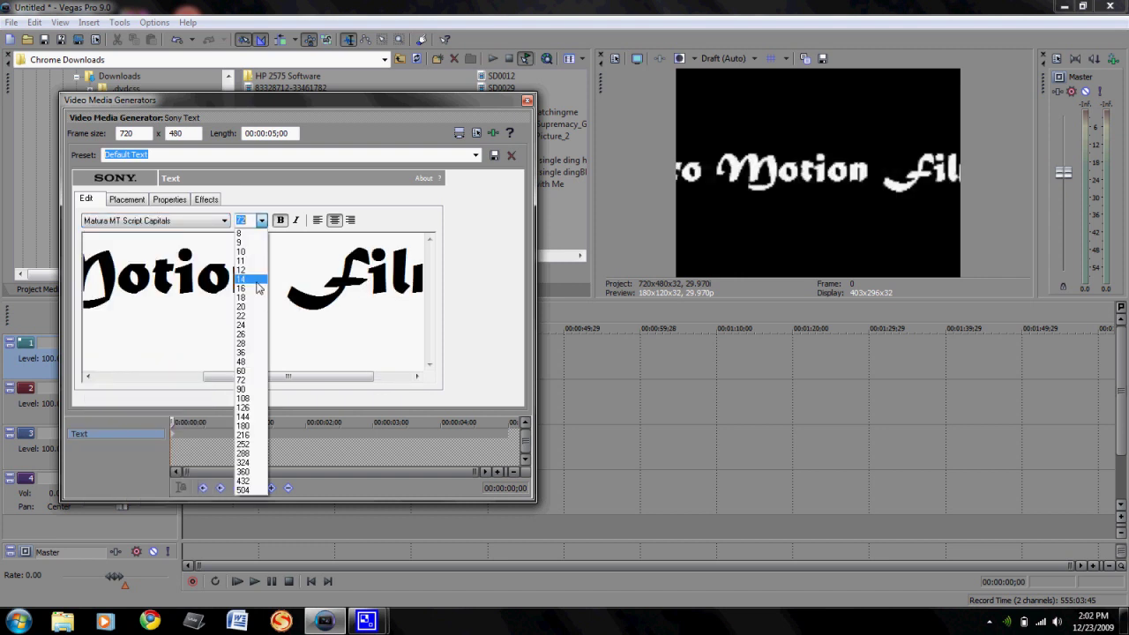
left_click(244, 363)
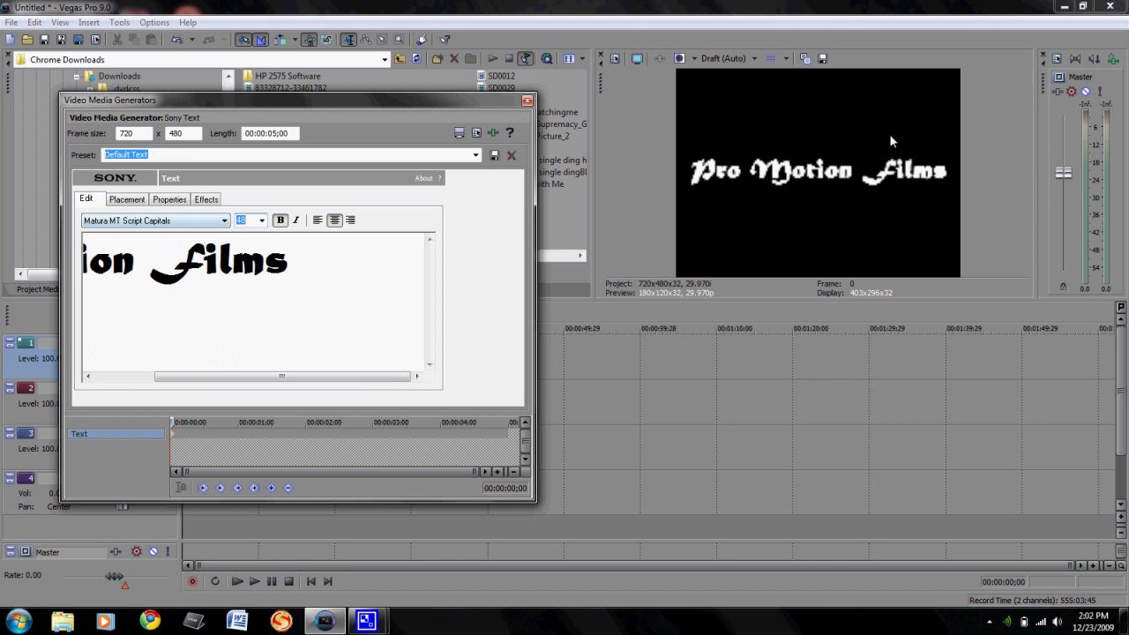
left_click(754, 58)
mouse_move(746, 90)
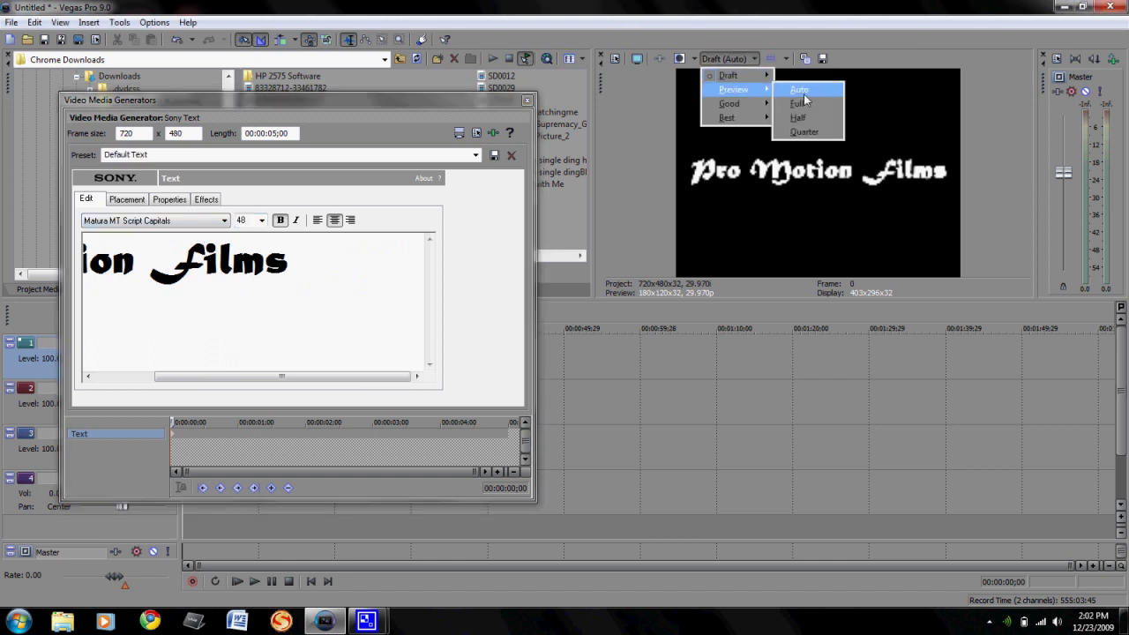
left_click(798, 90)
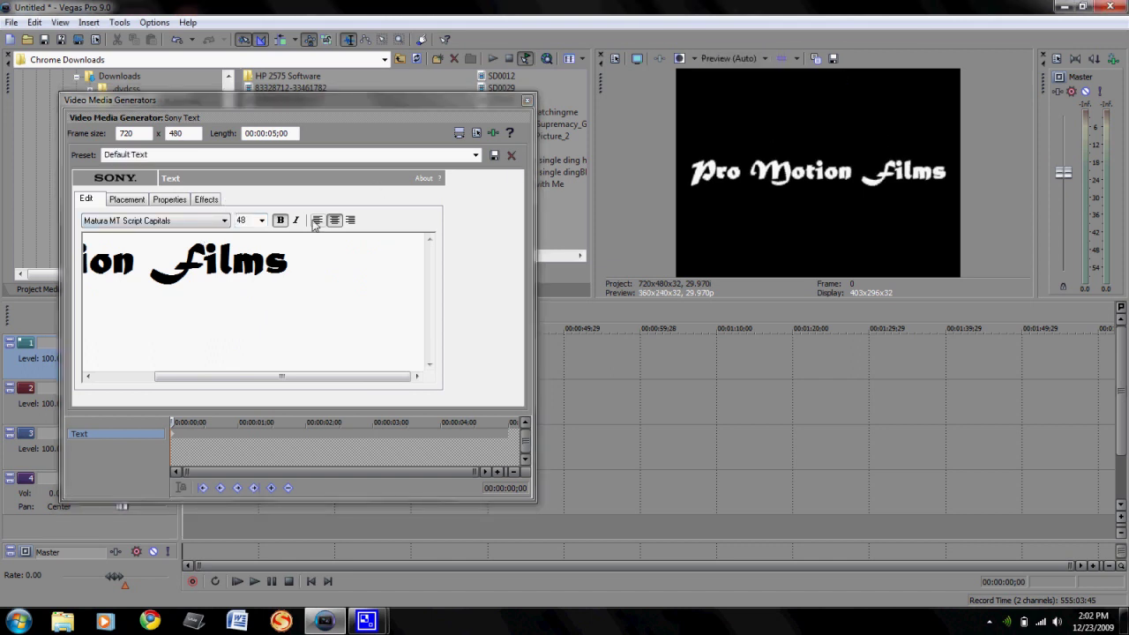
Review the title's placement, effects and colour settings, then close the text generator.
left_click(137, 200)
left_click(205, 201)
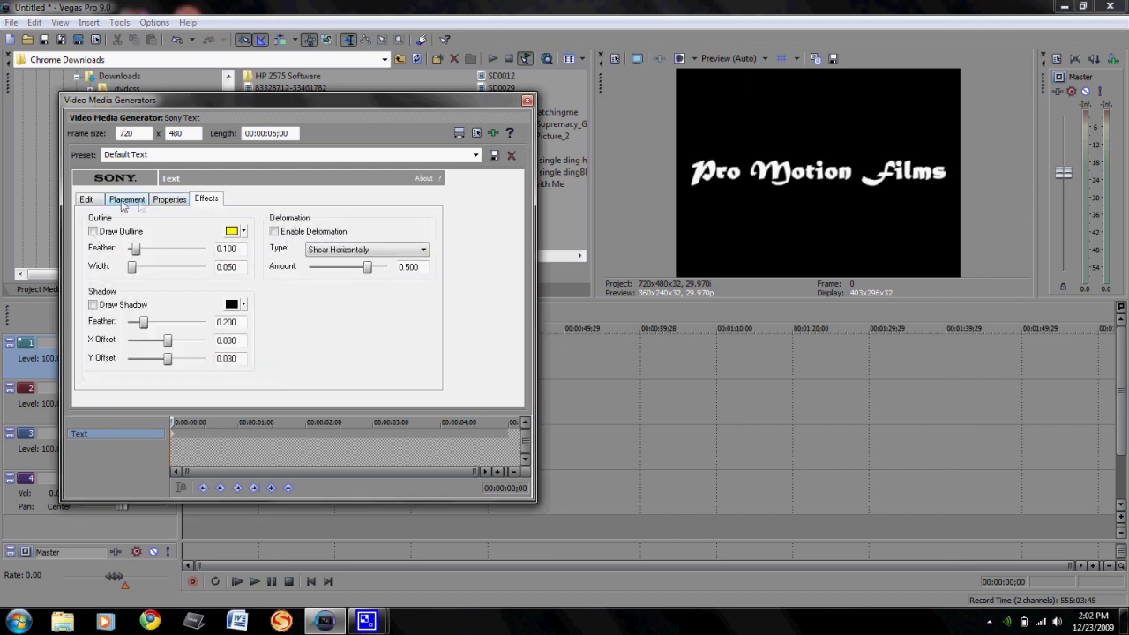
left_click(165, 202)
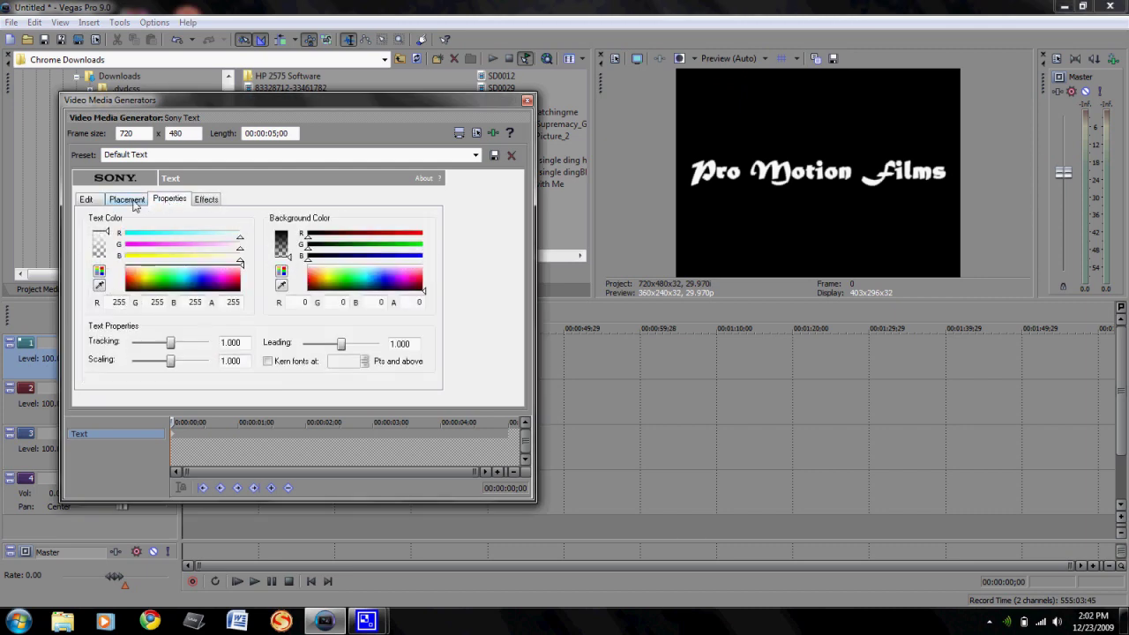
left_click(93, 202)
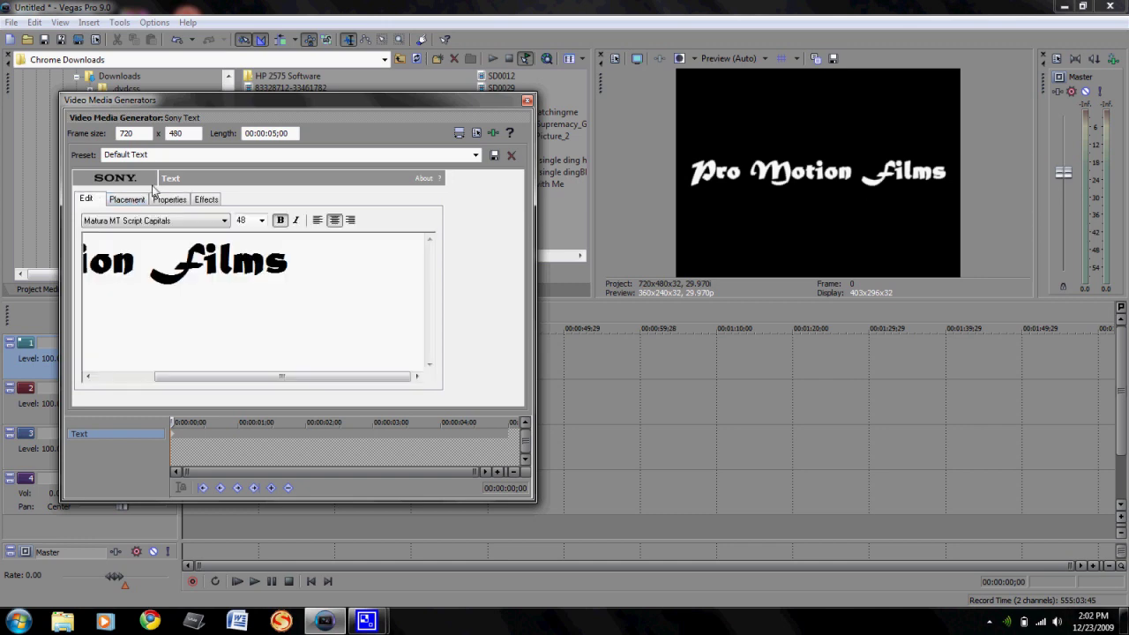
left_click(527, 103)
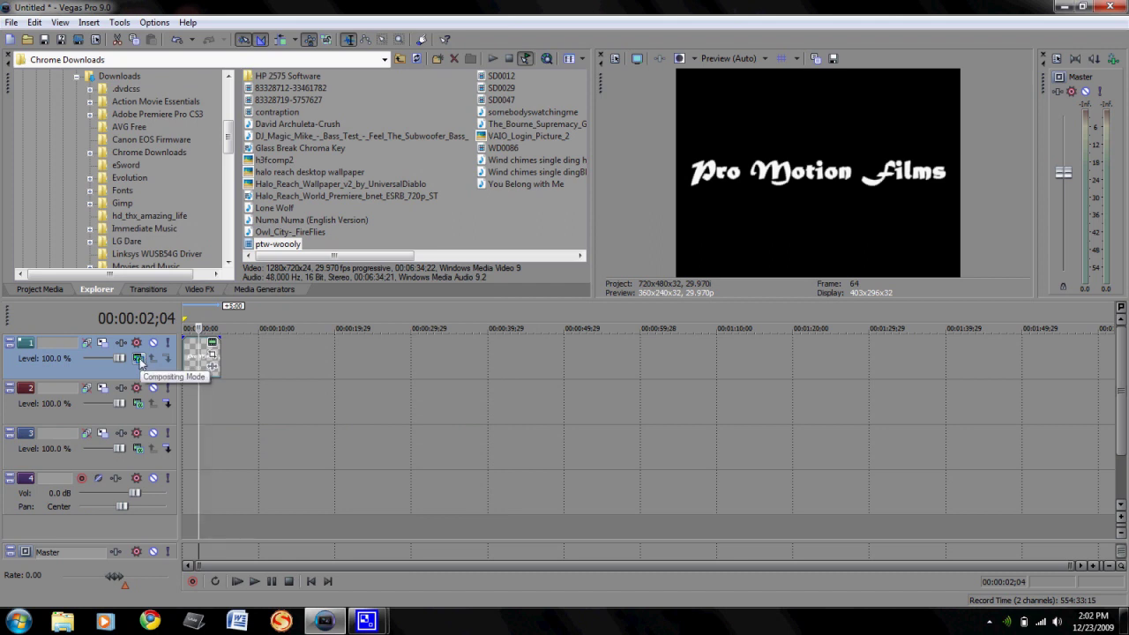
left_click(140, 360)
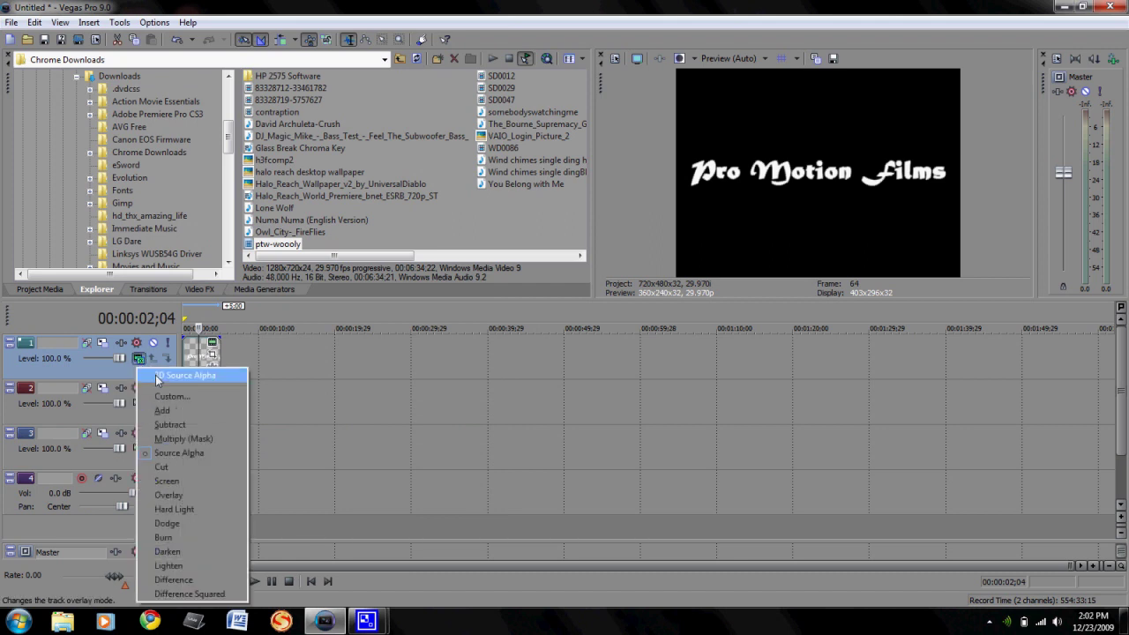
left_click(190, 438)
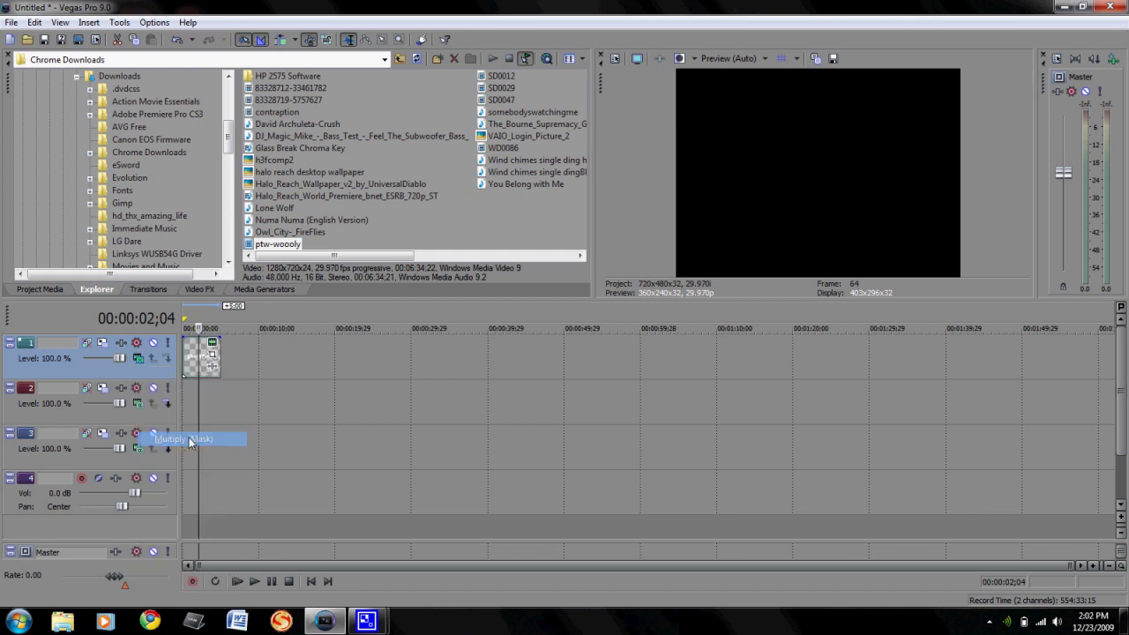
left_click(139, 359)
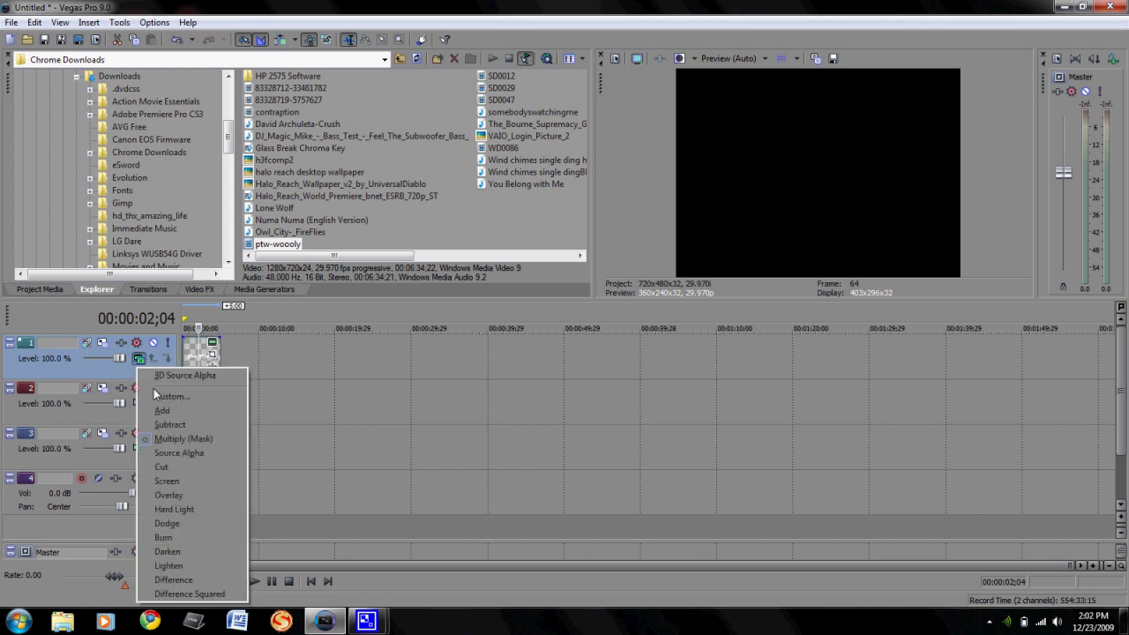
left_click(177, 452)
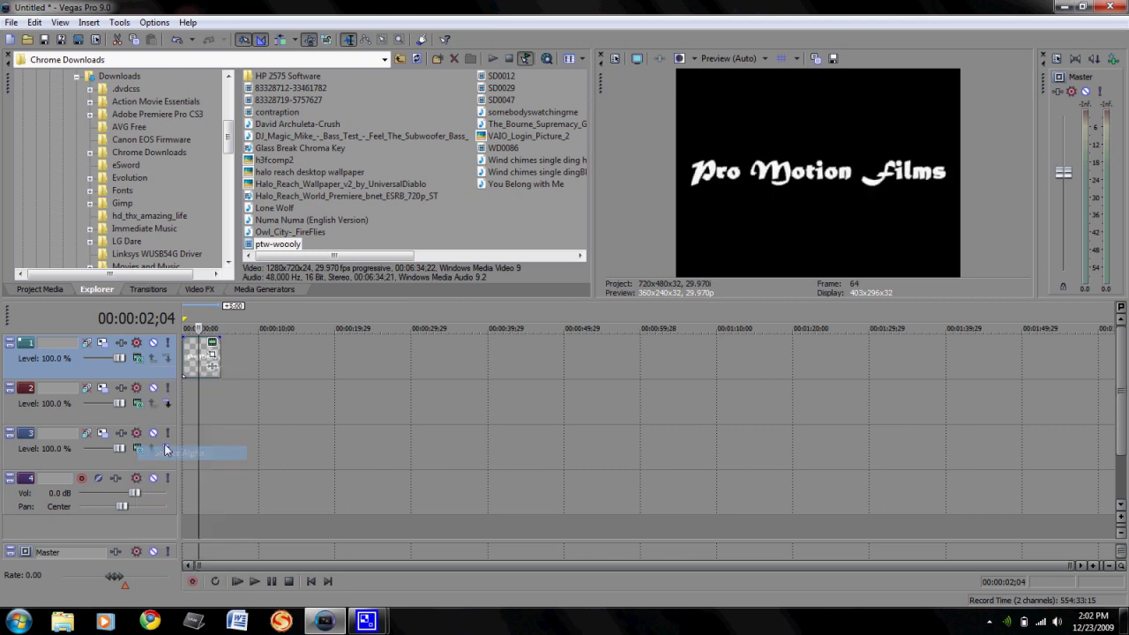
Place the SD0029 fiery clip on the timeline and delete its audio event.
left_click(483, 89)
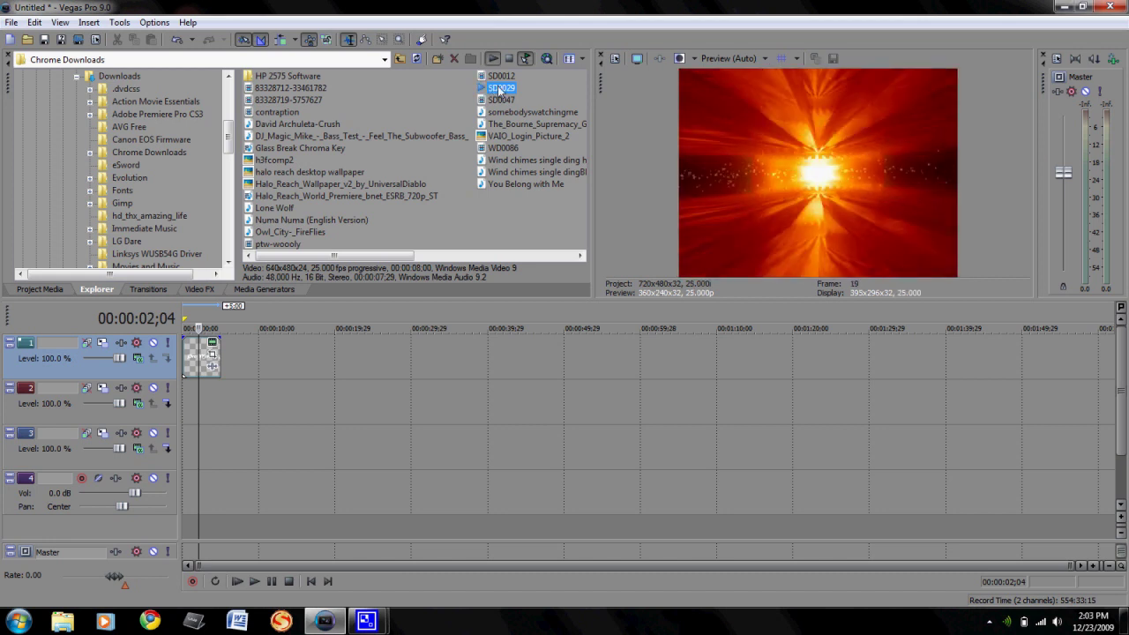
left_click_drag(499, 91, 194, 410)
left_click(219, 445)
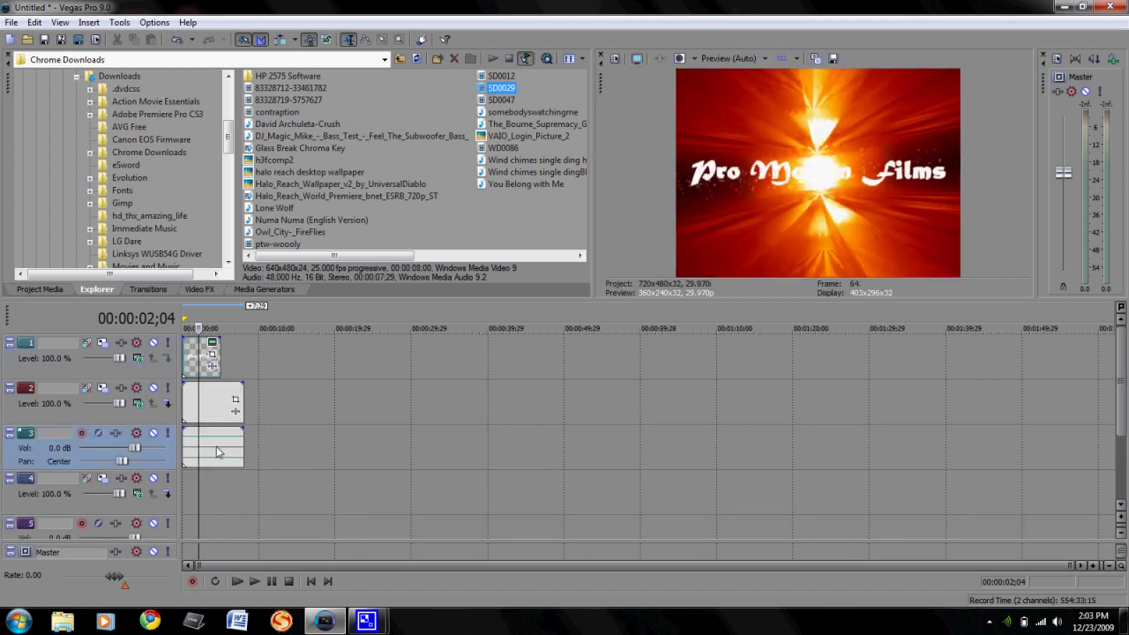
left_click(215, 441)
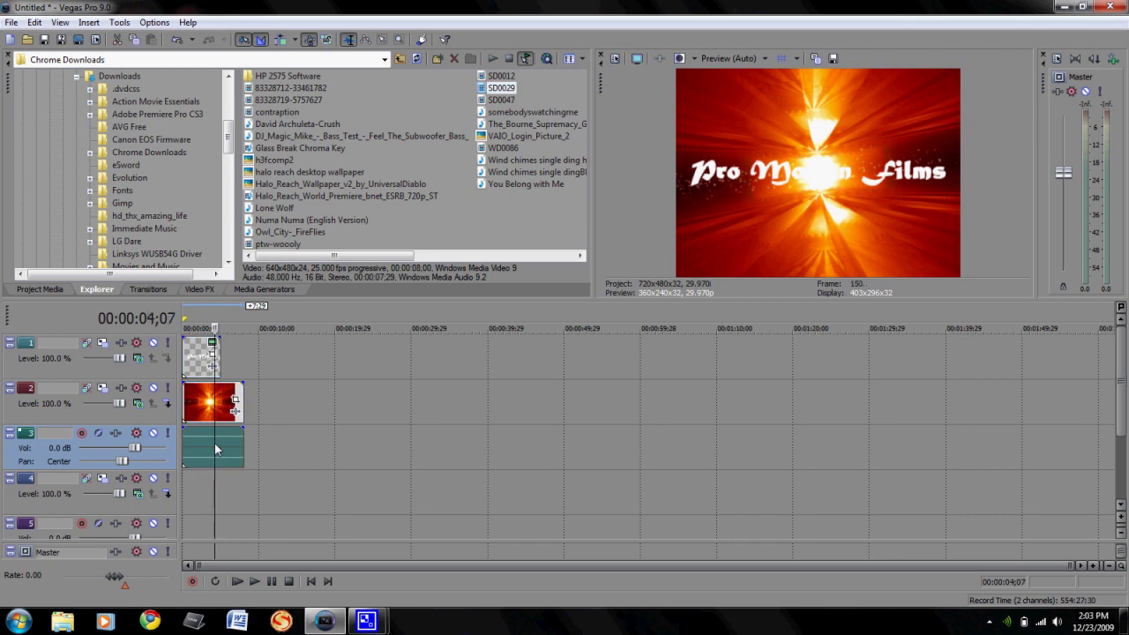
key("Delete")
Set track 1's compositing mode to Multiply (Mask) so the title masks the video.
left_click(138, 359)
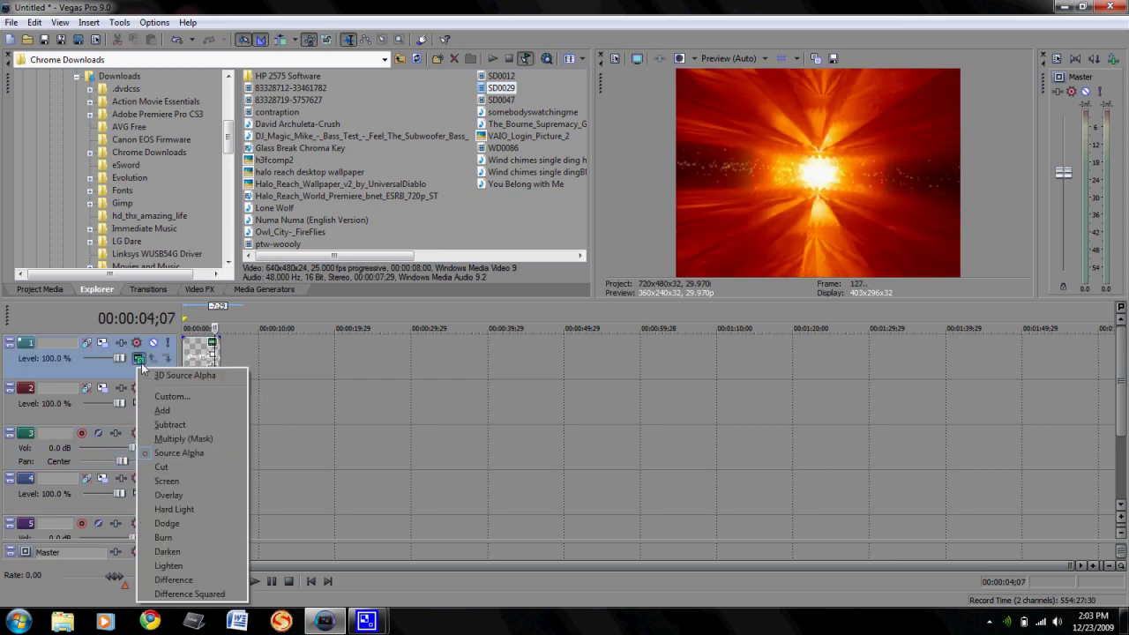
left_click(187, 440)
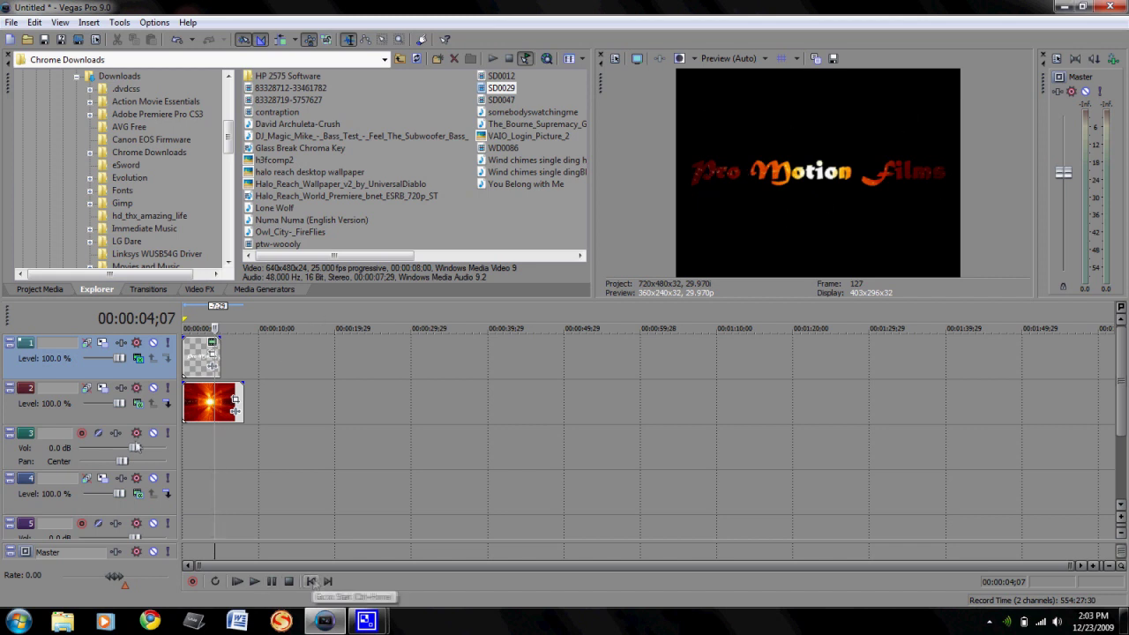
left_click(195, 401)
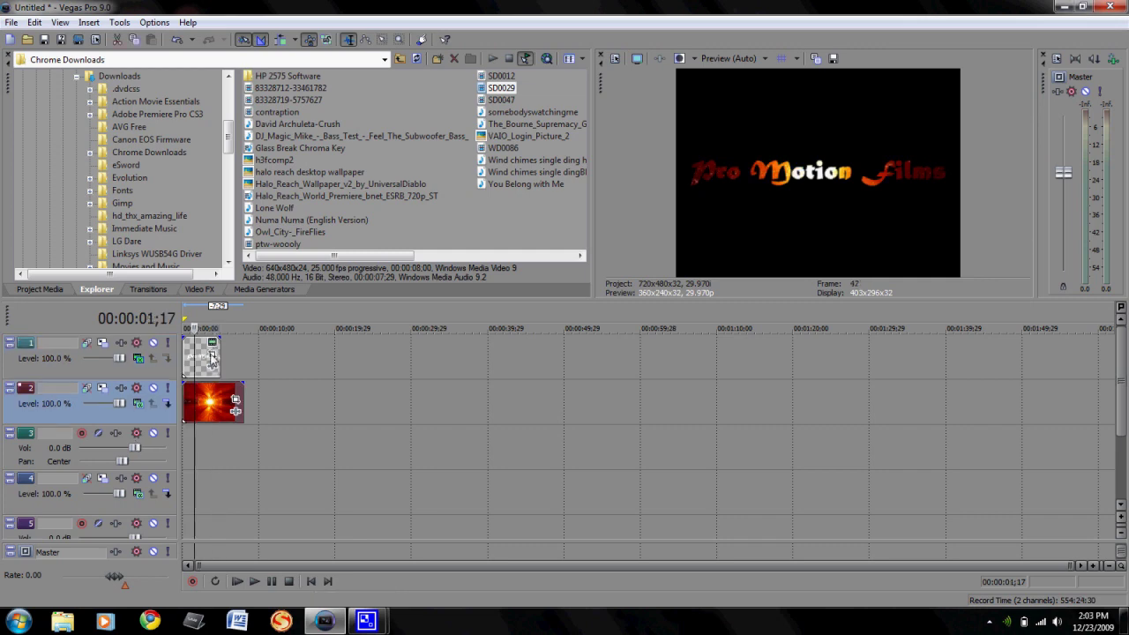
Reset the title's Pan/Crop frame, then widen it to 810.1 × 540.1 at 00:00:05;00.
left_click(212, 357)
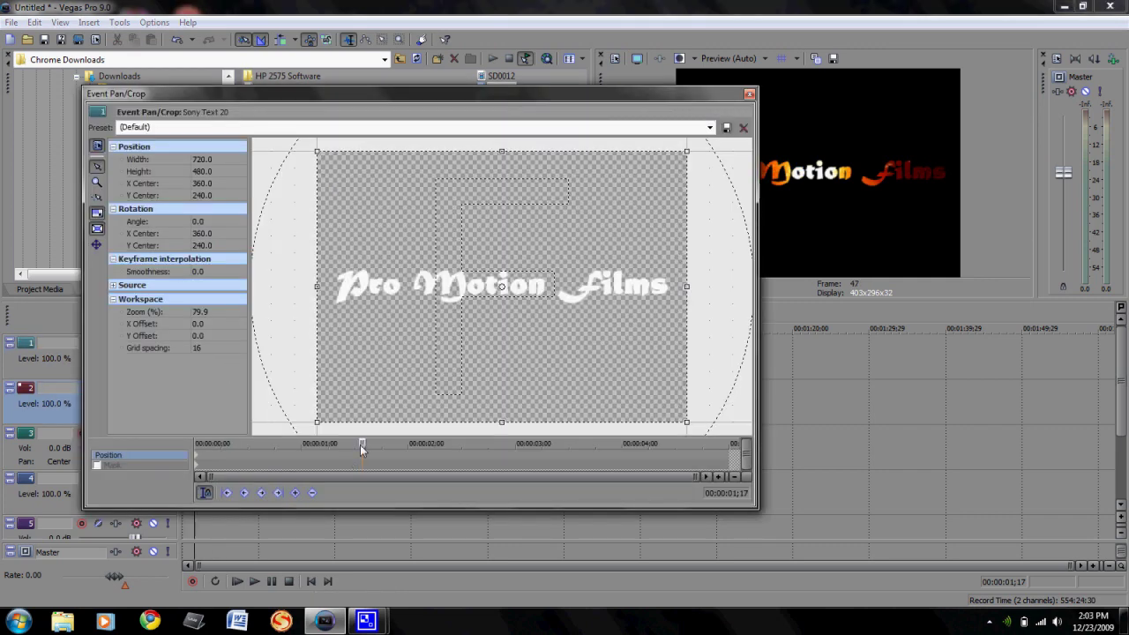
left_click_drag(360, 444, 196, 445)
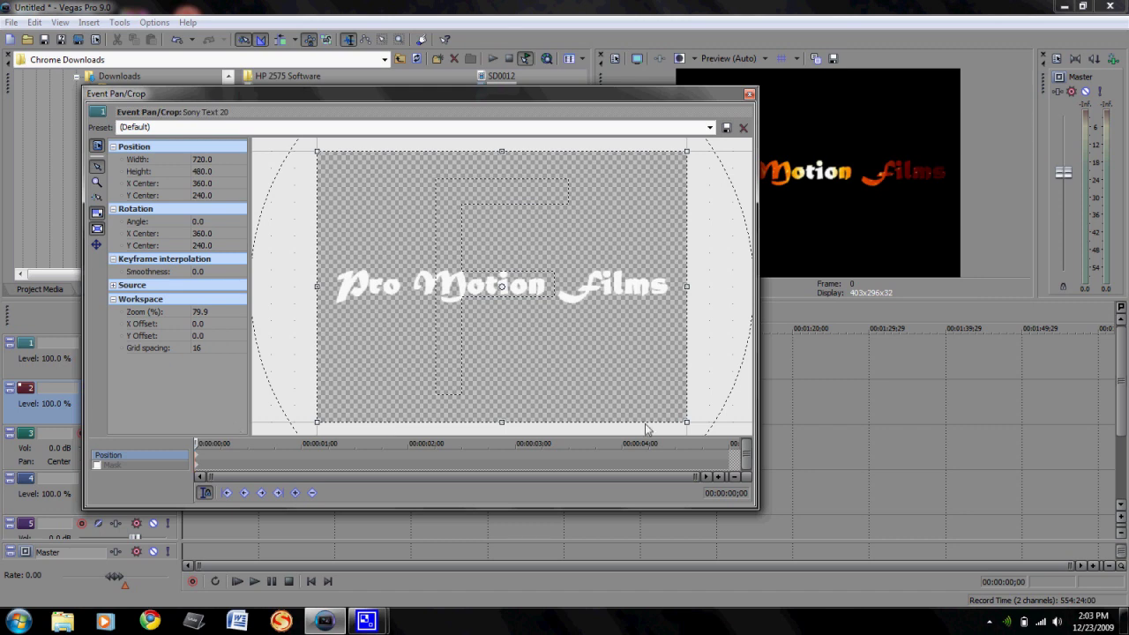
left_click_drag(687, 421, 503, 302)
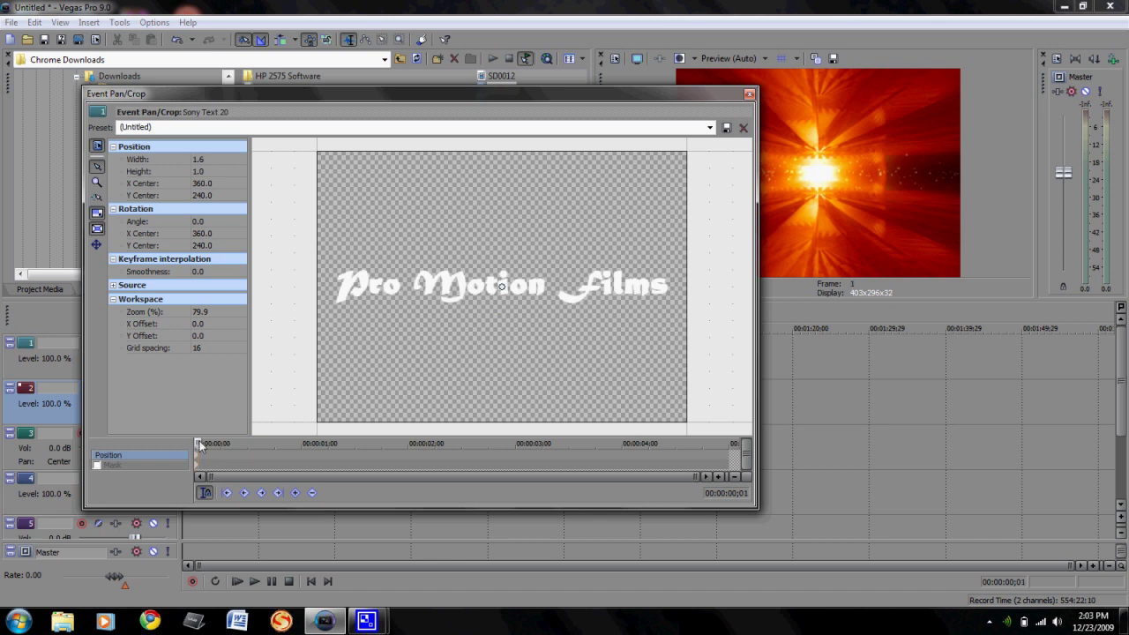
left_click_drag(199, 444, 204, 445)
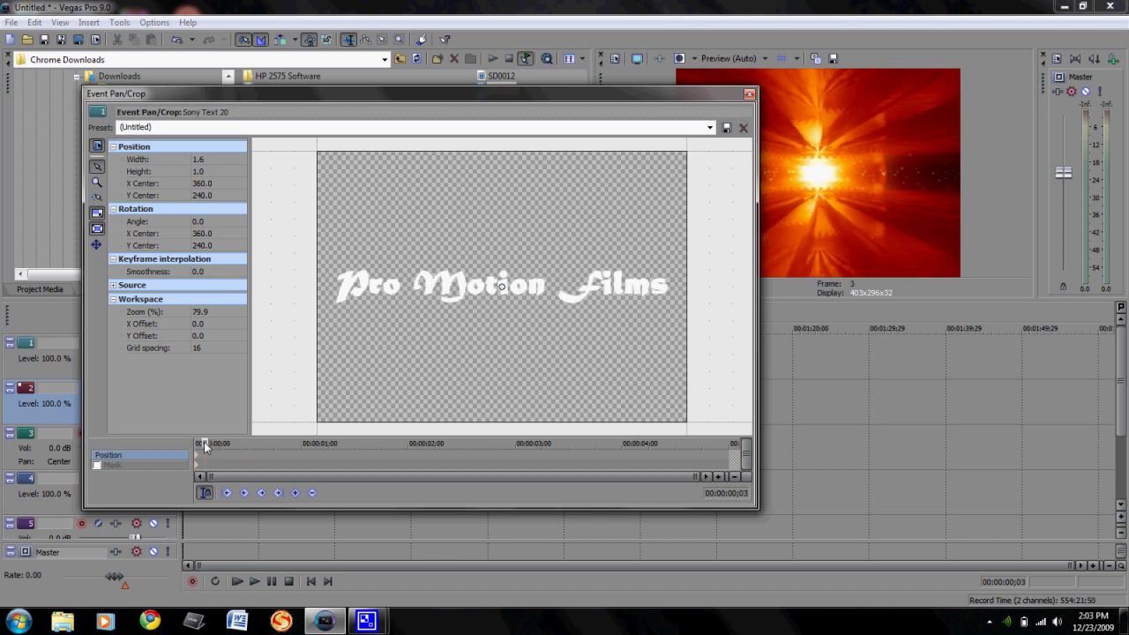
right_click(509, 294)
left_click(540, 298)
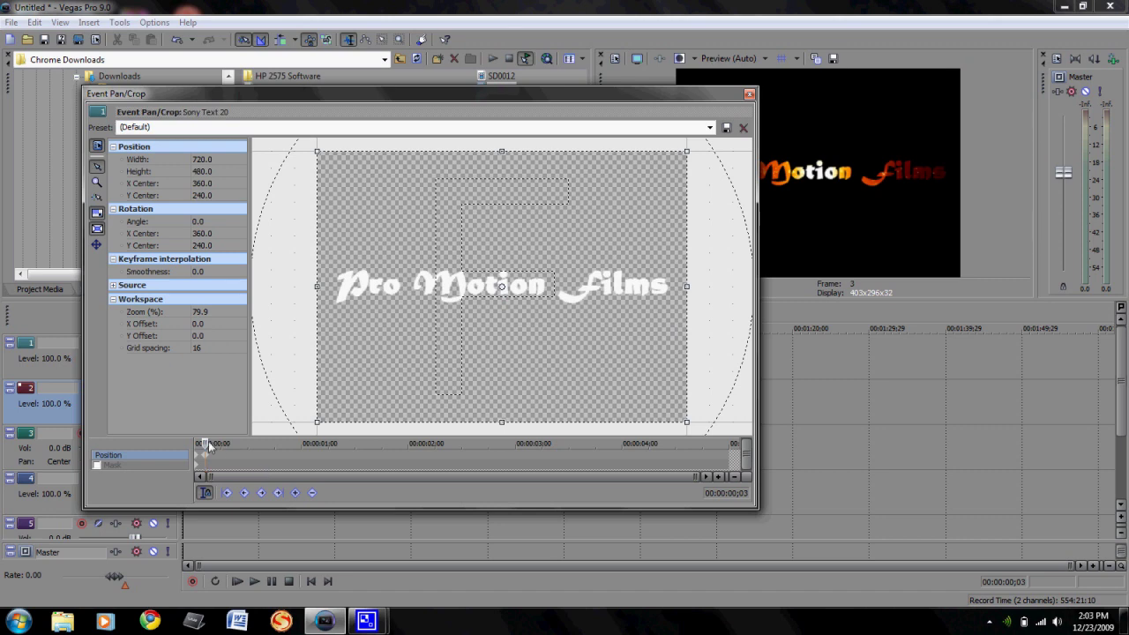
left_click_drag(209, 443, 757, 451)
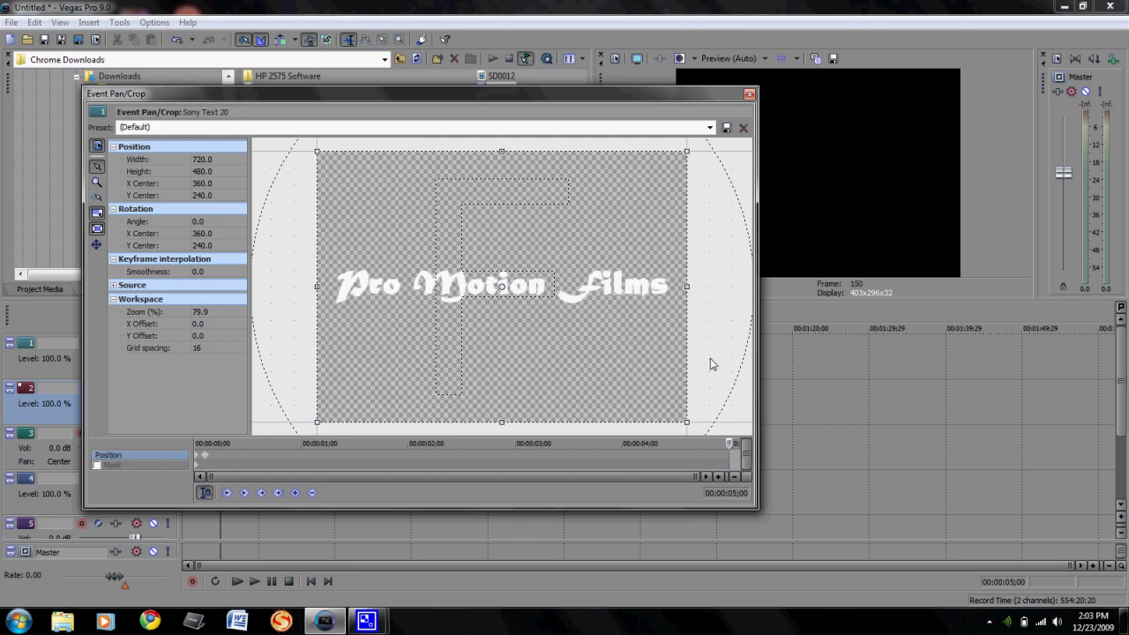
left_click_drag(691, 428, 720, 445)
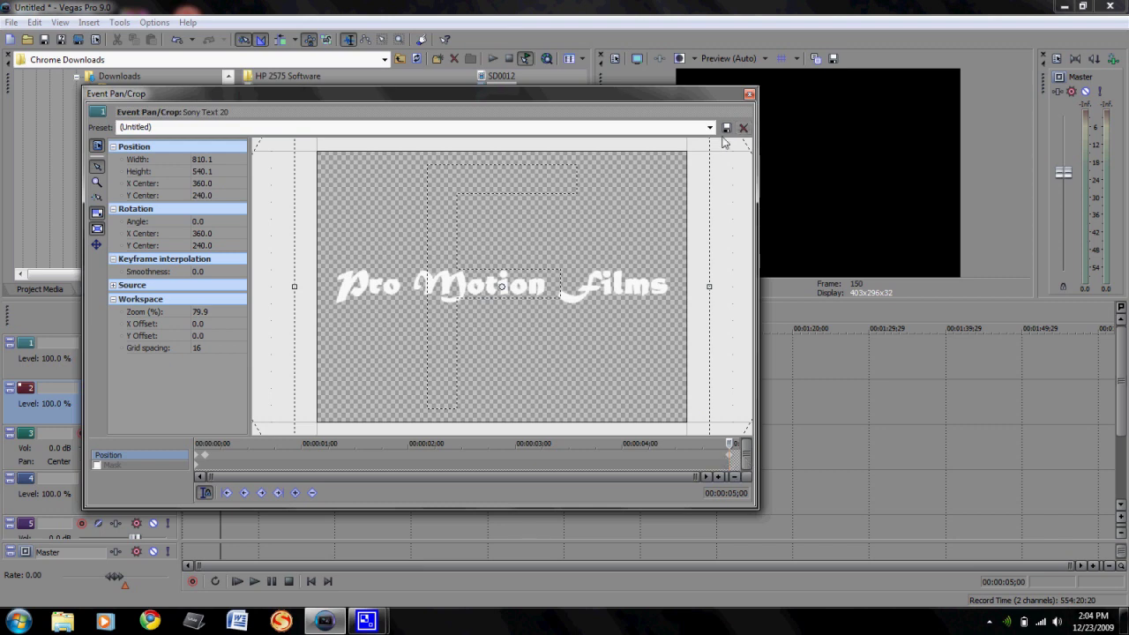
left_click(748, 93)
Play the intro from the start, then trim the Pro Motion Films title's end slightly.
left_click(310, 581)
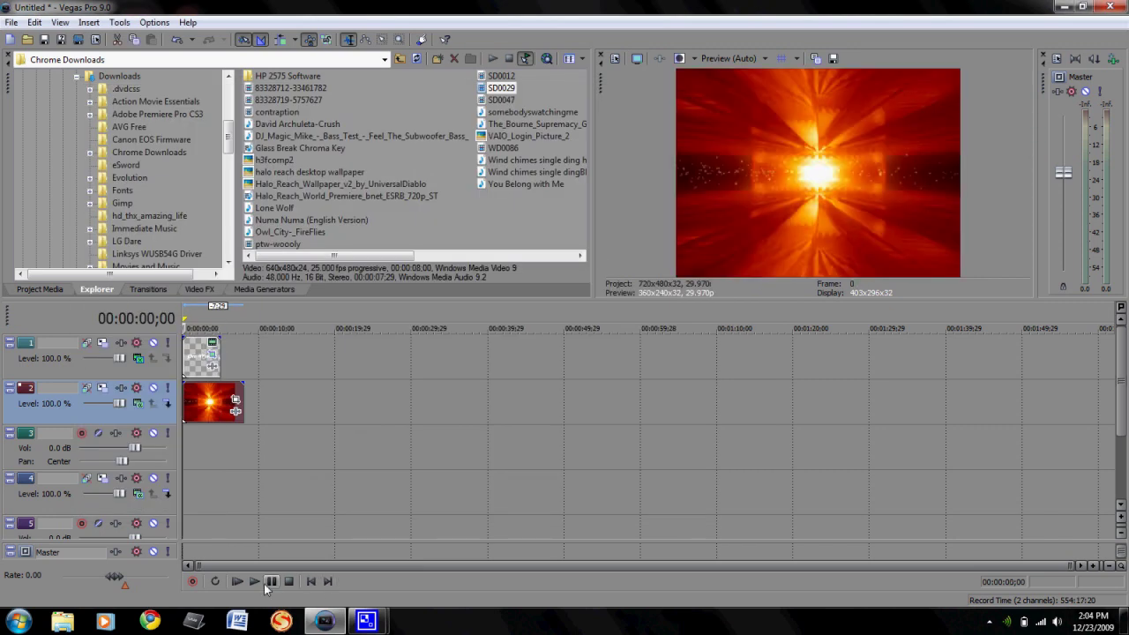
left_click(256, 582)
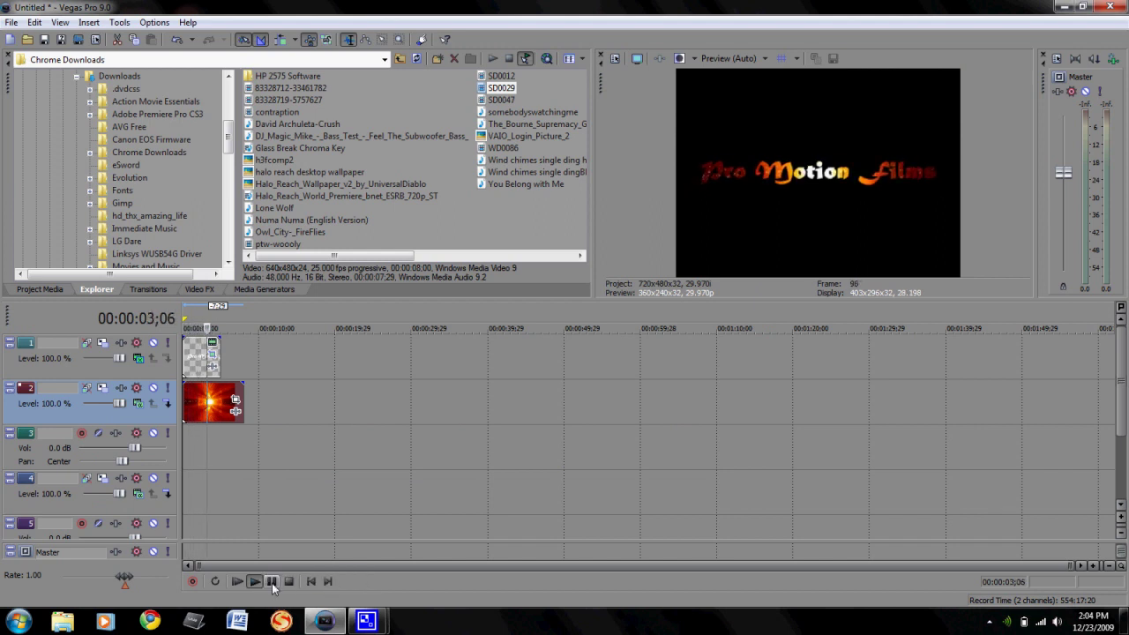
left_click(272, 584)
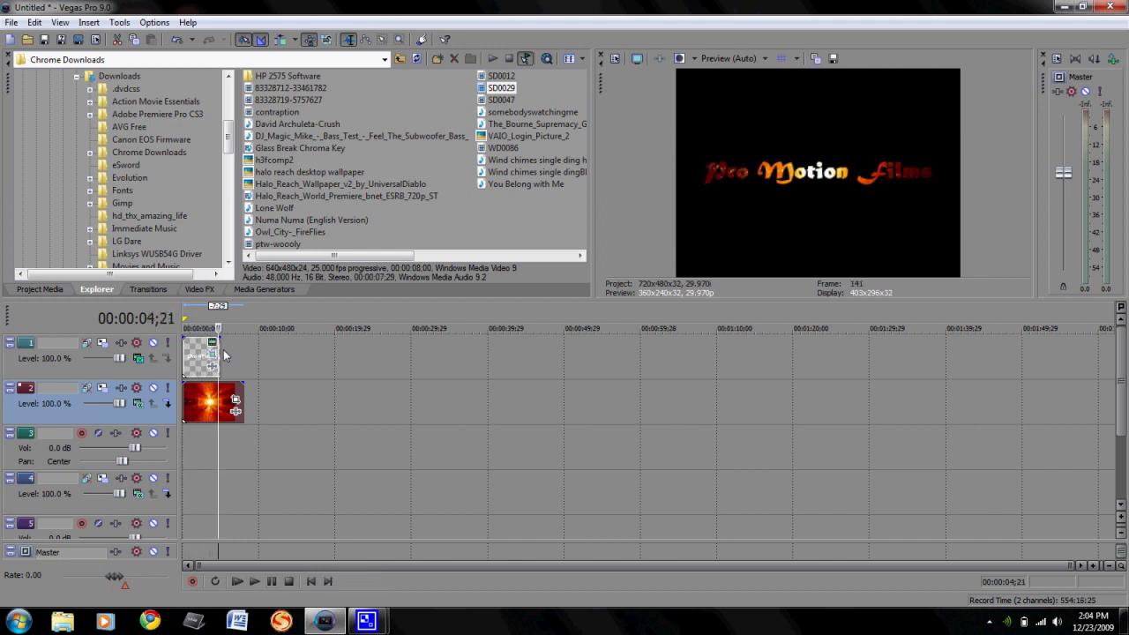
left_click_drag(220, 355, 205, 354)
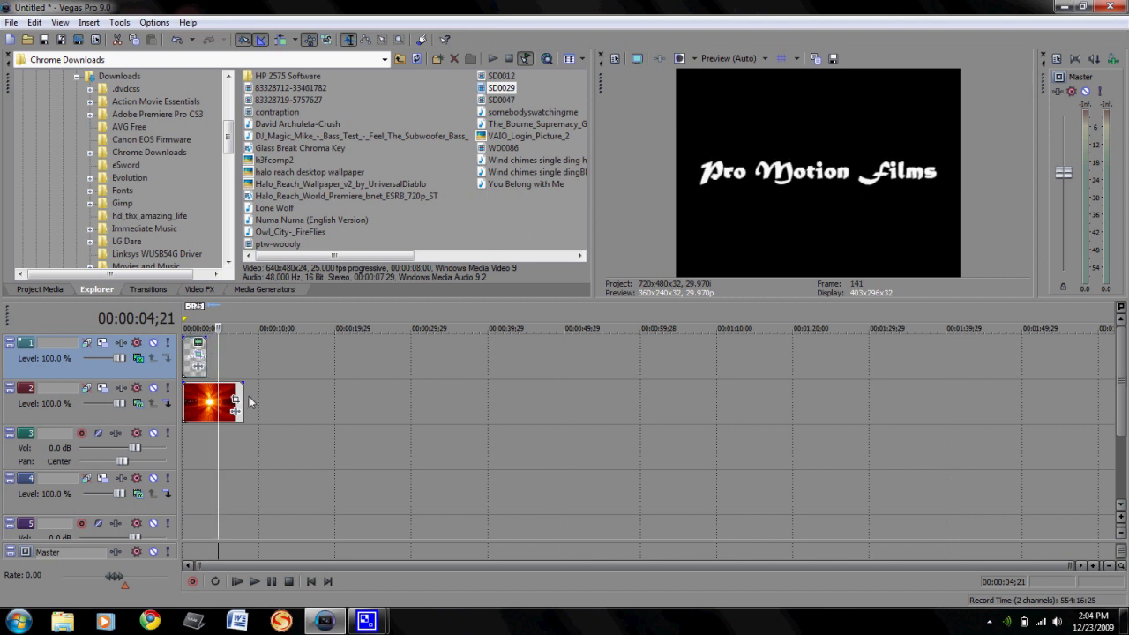
right_click(251, 348)
Insert a new text event on track 1 reading 'Presents'.
left_click(299, 468)
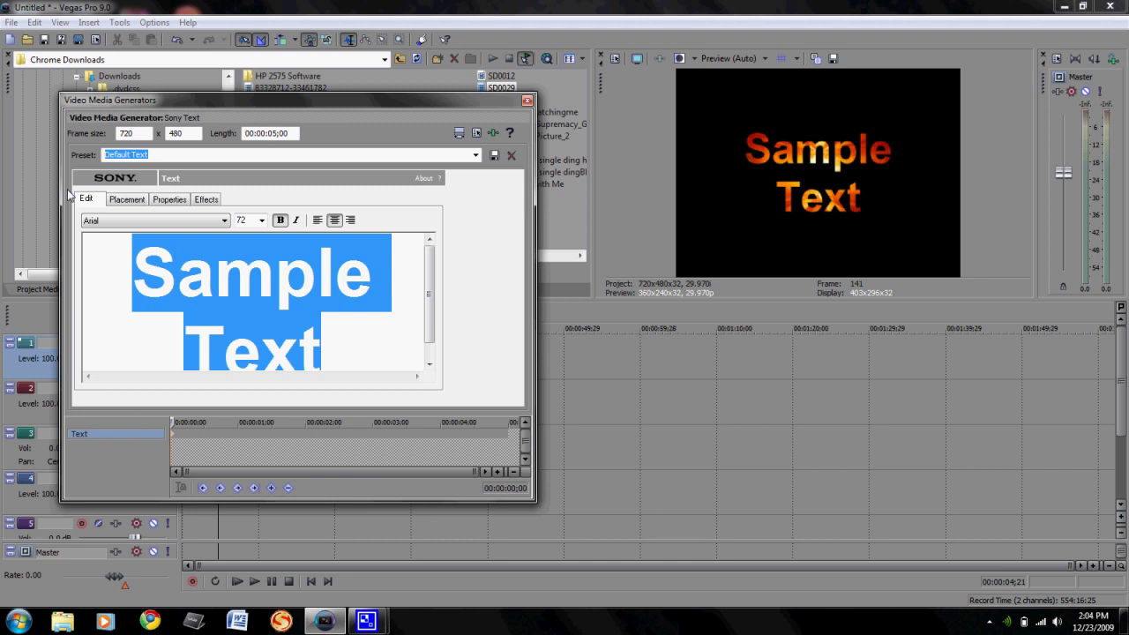
type("Pres")
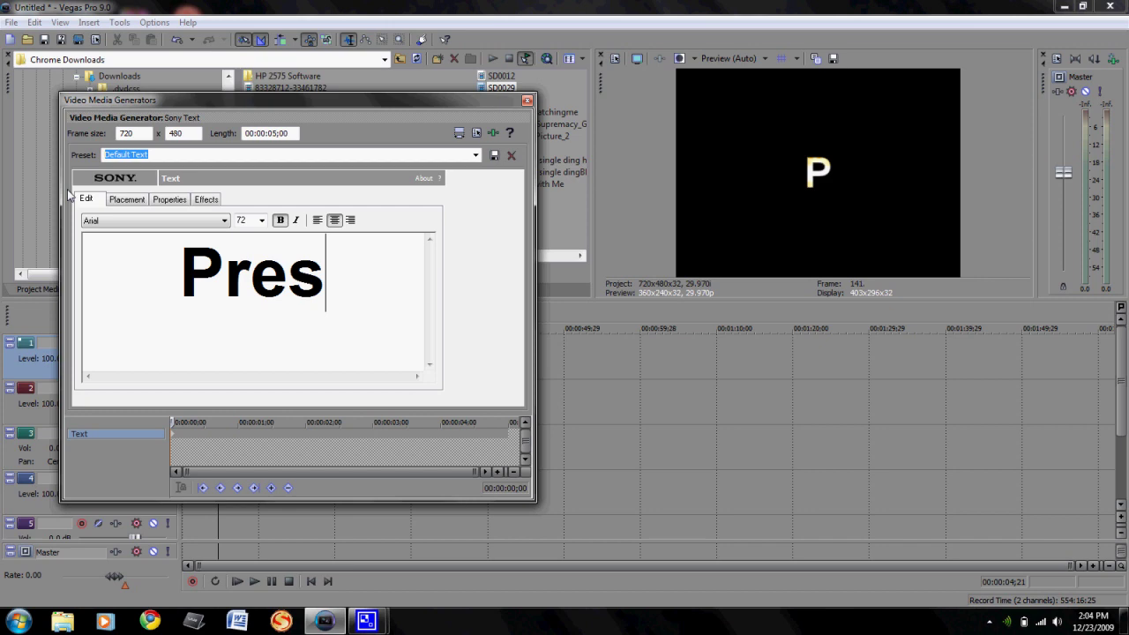
type("ents")
left_click(128, 199)
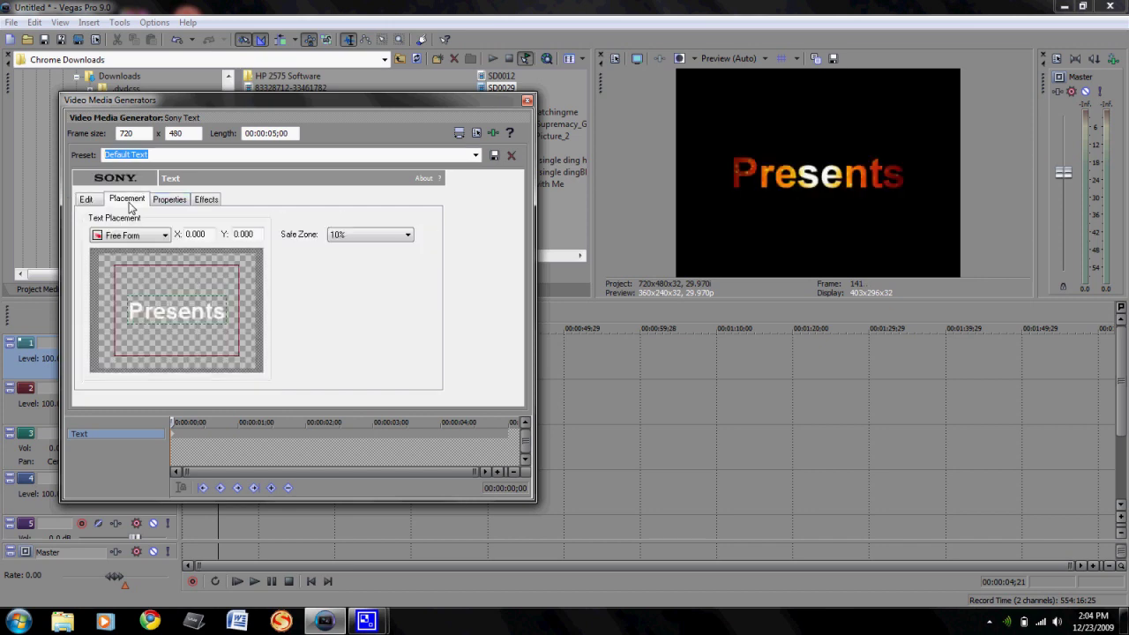
left_click(86, 200)
Set 'Presents' to Matura MT Script Capitals size 90 and close the generator.
left_click(224, 220)
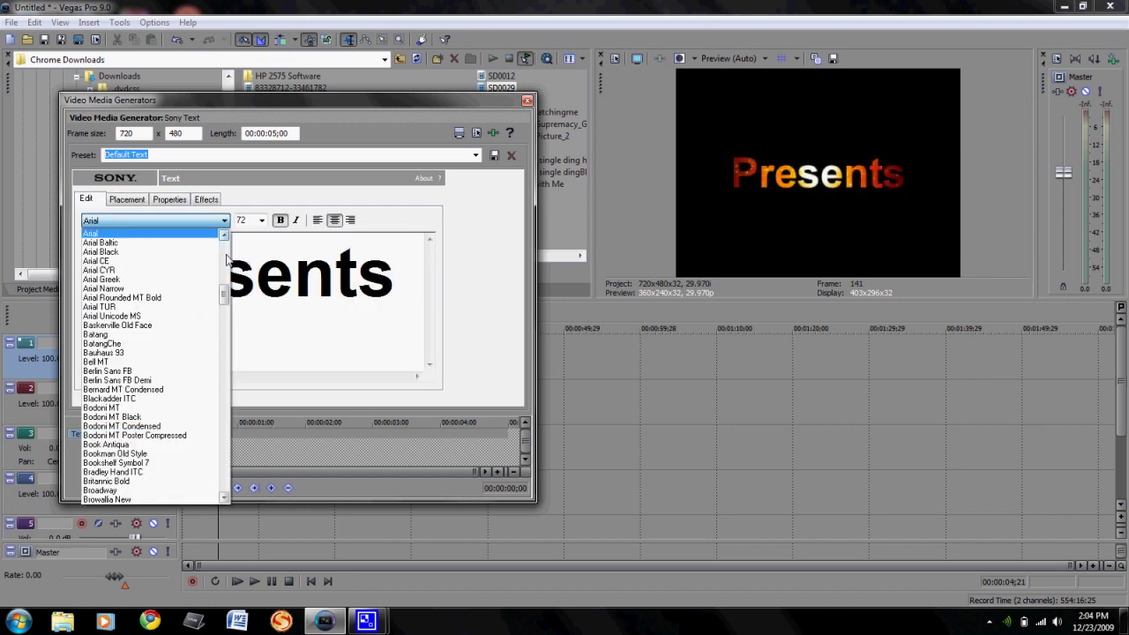
left_click_drag(223, 297, 222, 414)
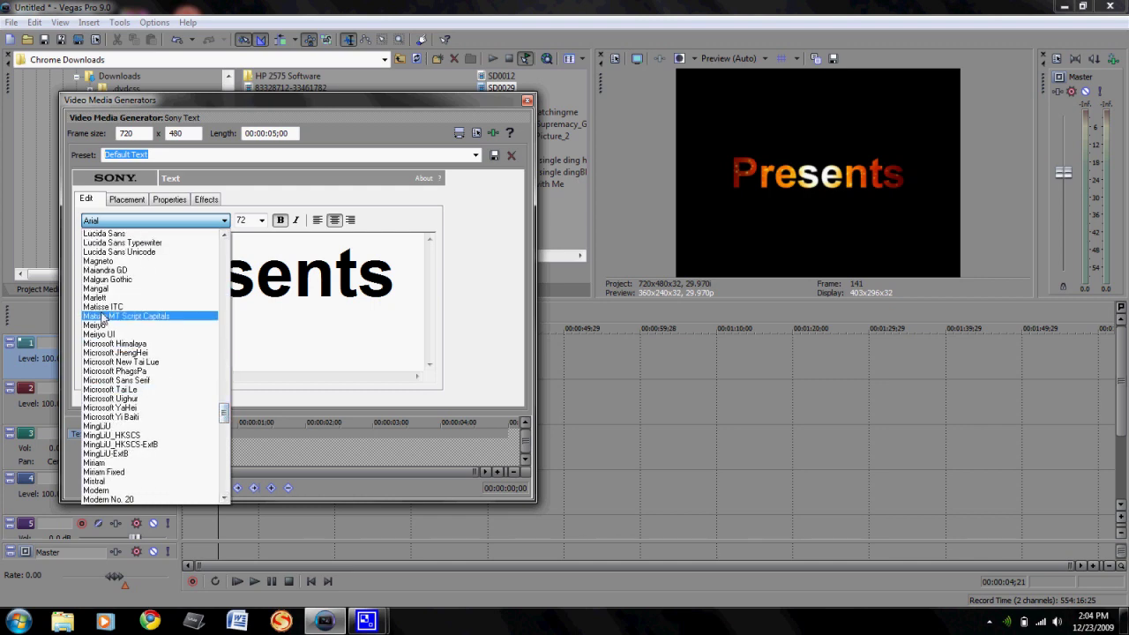
left_click(104, 316)
left_click(261, 220)
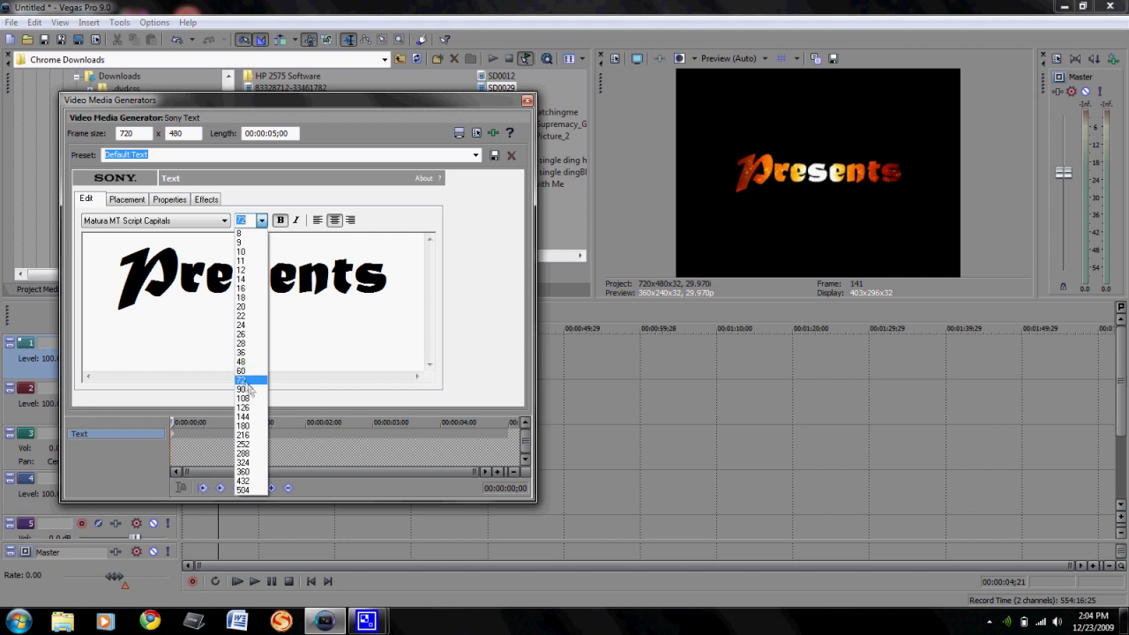
left_click(250, 391)
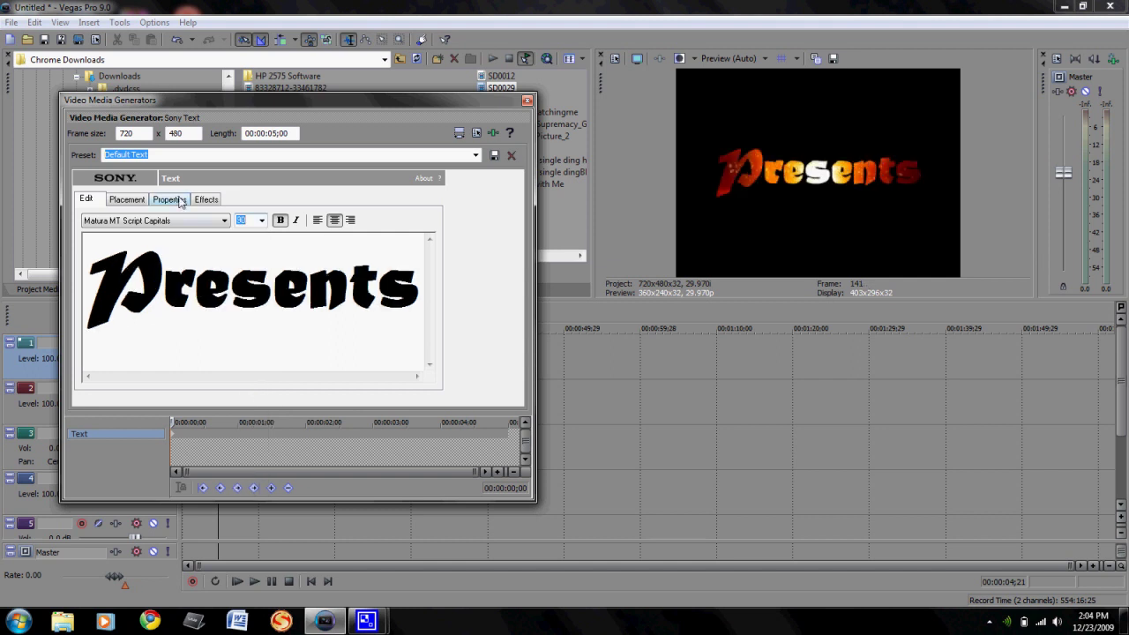
left_click(133, 200)
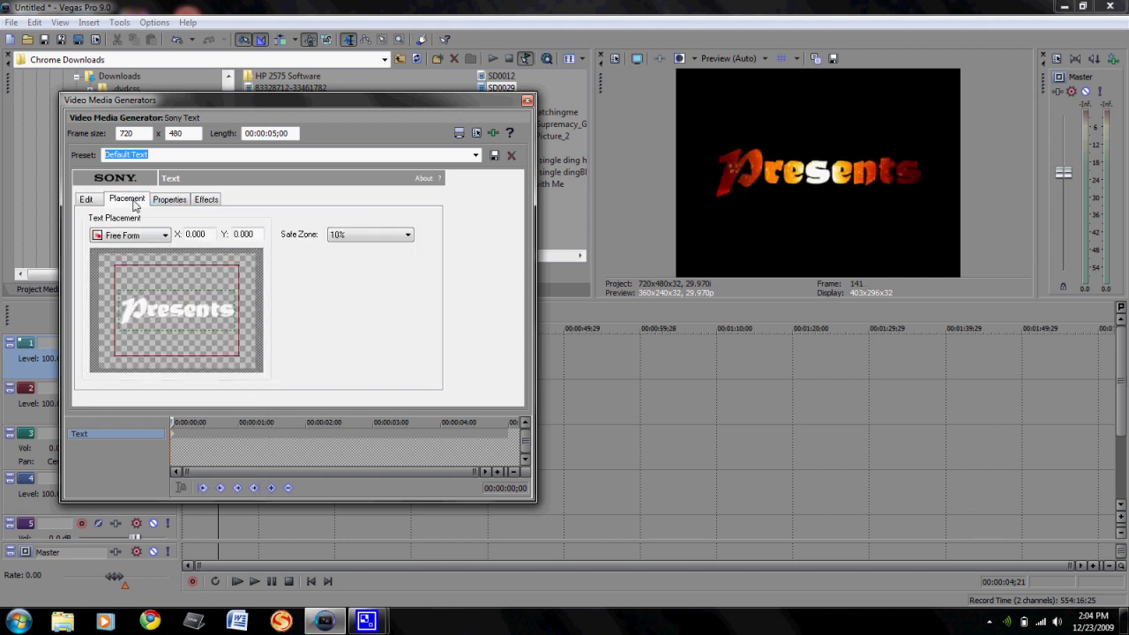
left_click(206, 199)
left_click(526, 101)
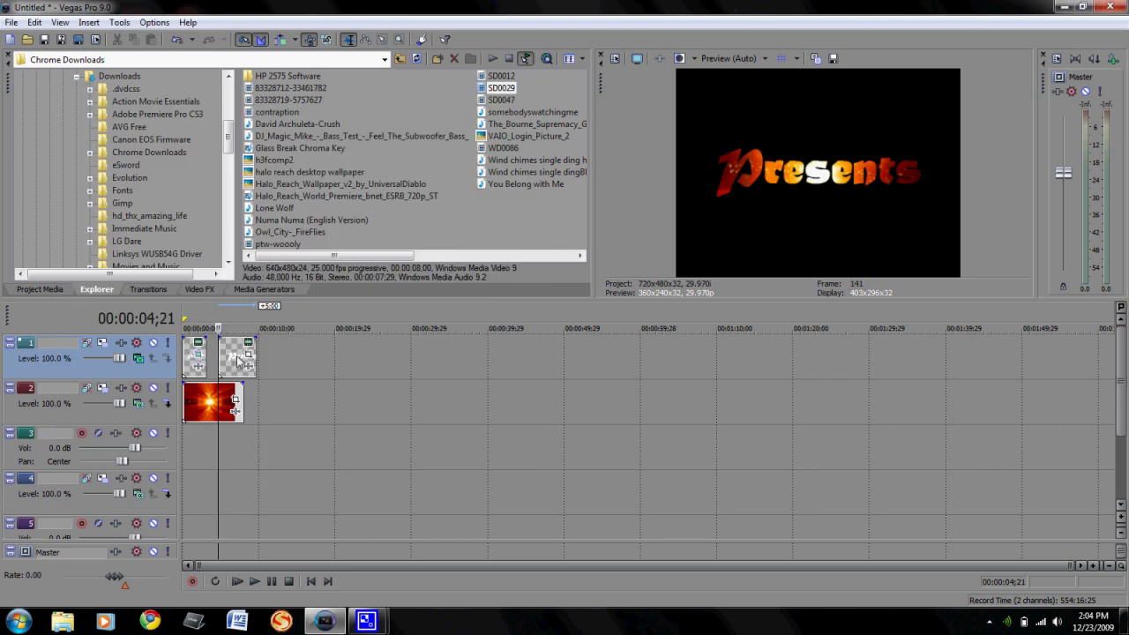
Slide the Presents event left and restore its crop to the full 720x480 frame.
mouse_move(239, 360)
left_mouse_down()
mouse_move(215, 362)
mouse_move(225, 358)
left_mouse_up()
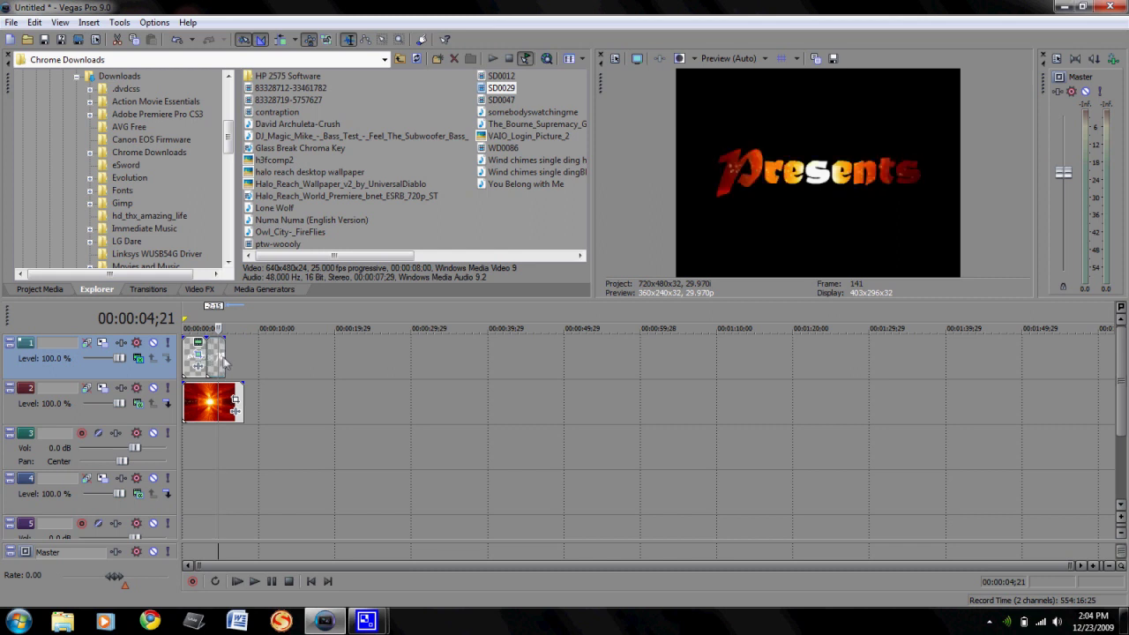
left_click(251, 357)
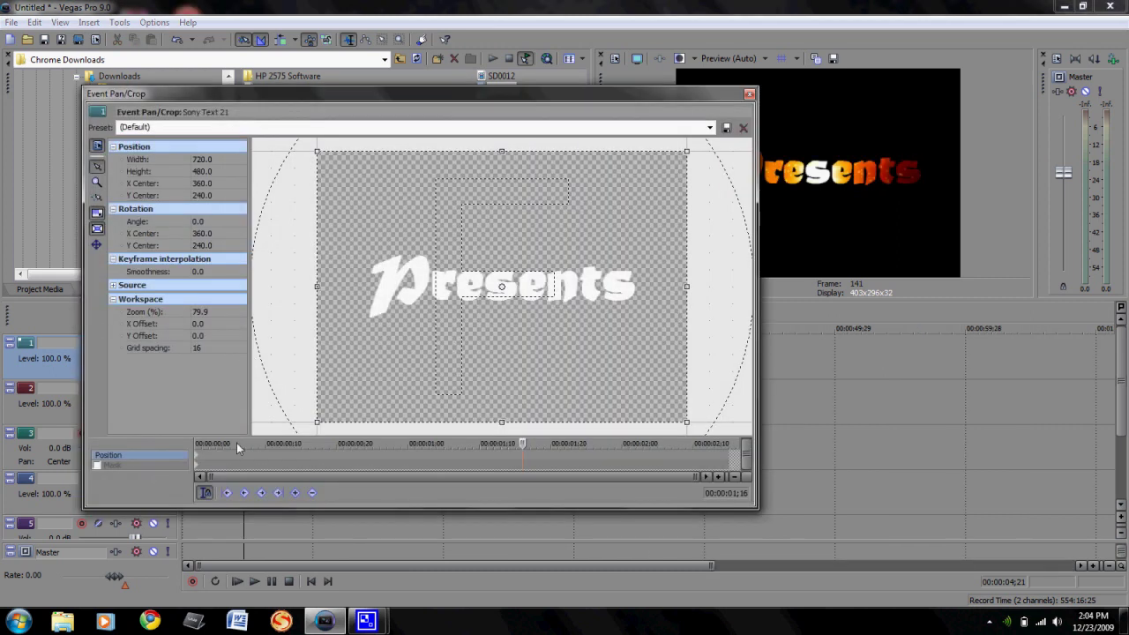
left_click_drag(398, 441, 164, 442)
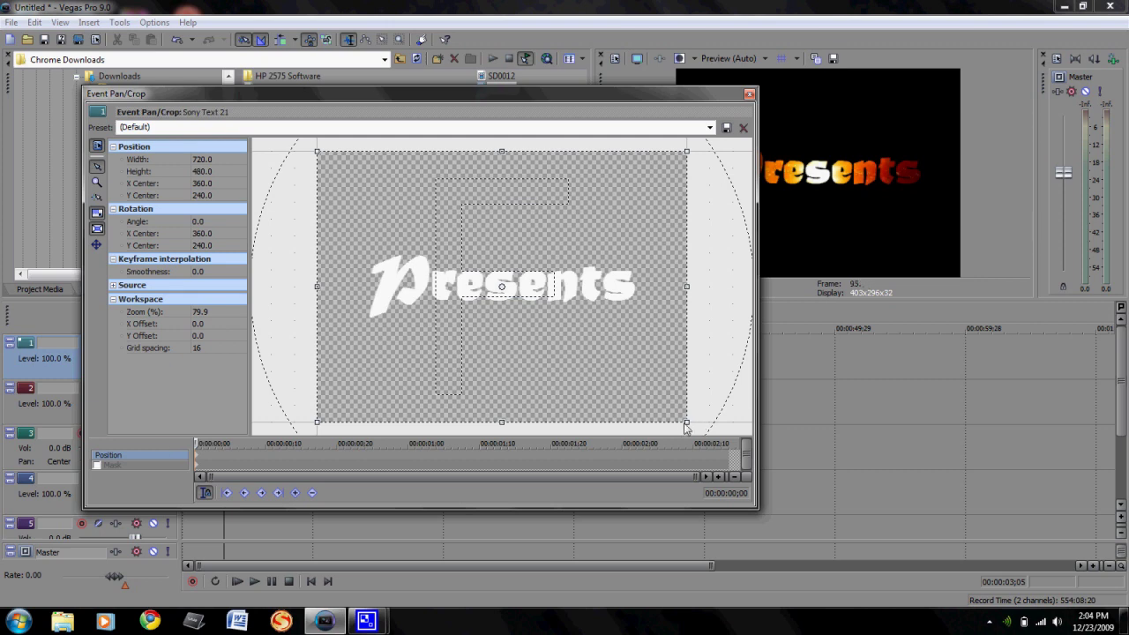
left_click_drag(685, 424, 501, 302)
left_click_drag(199, 445, 214, 449)
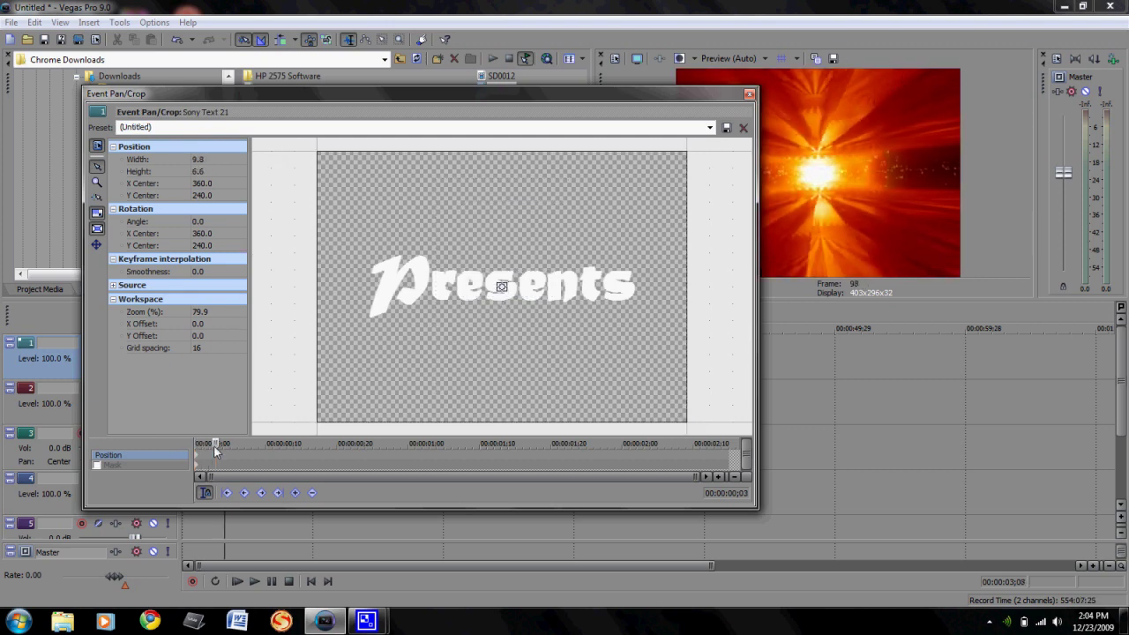
right_click(500, 291)
left_click(522, 301)
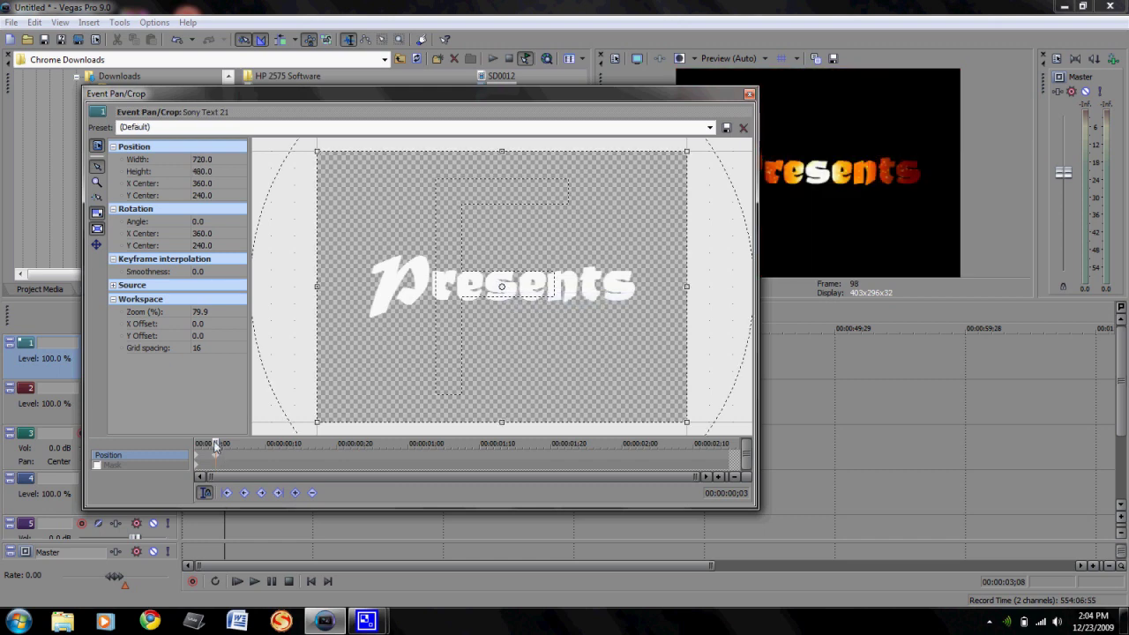
Enlarge the Presents crop at its end keyframe to 810.1 × 540.1, then close Pan/Crop.
left_click_drag(214, 445, 720, 441)
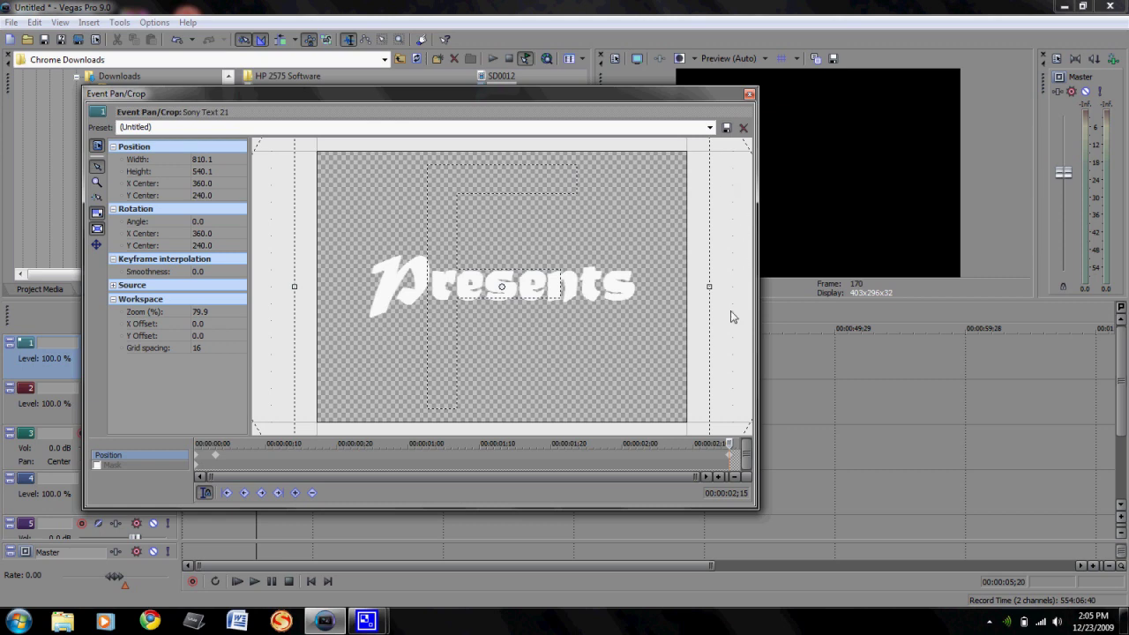
scroll(569, 388, "down", 2)
scroll(570, 373, "down", 1)
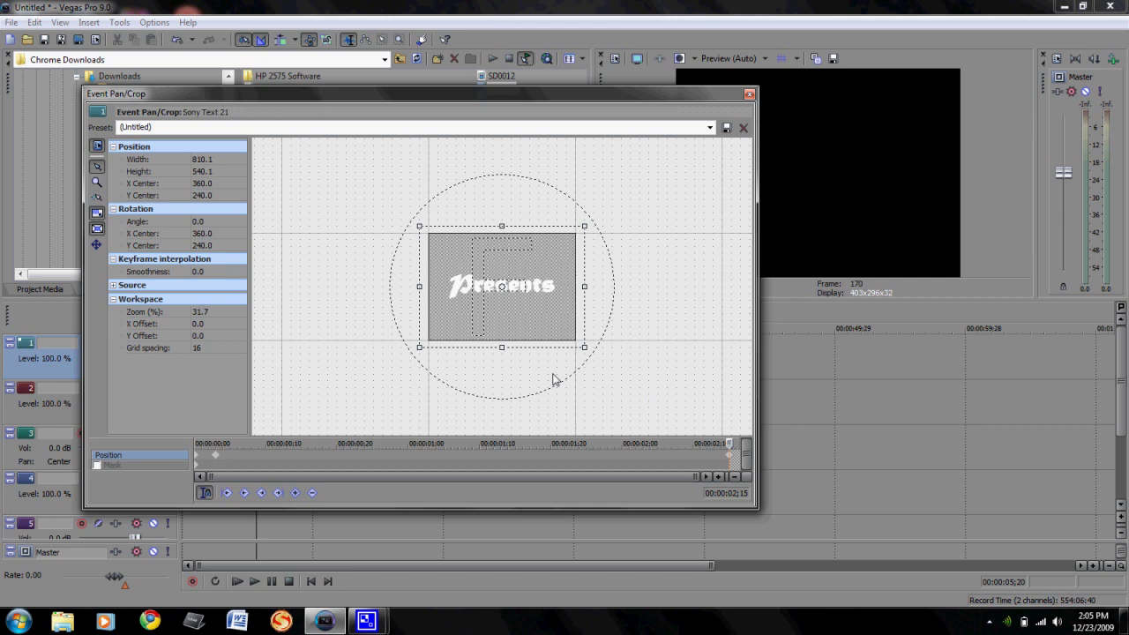
scroll(553, 379, "up", 3)
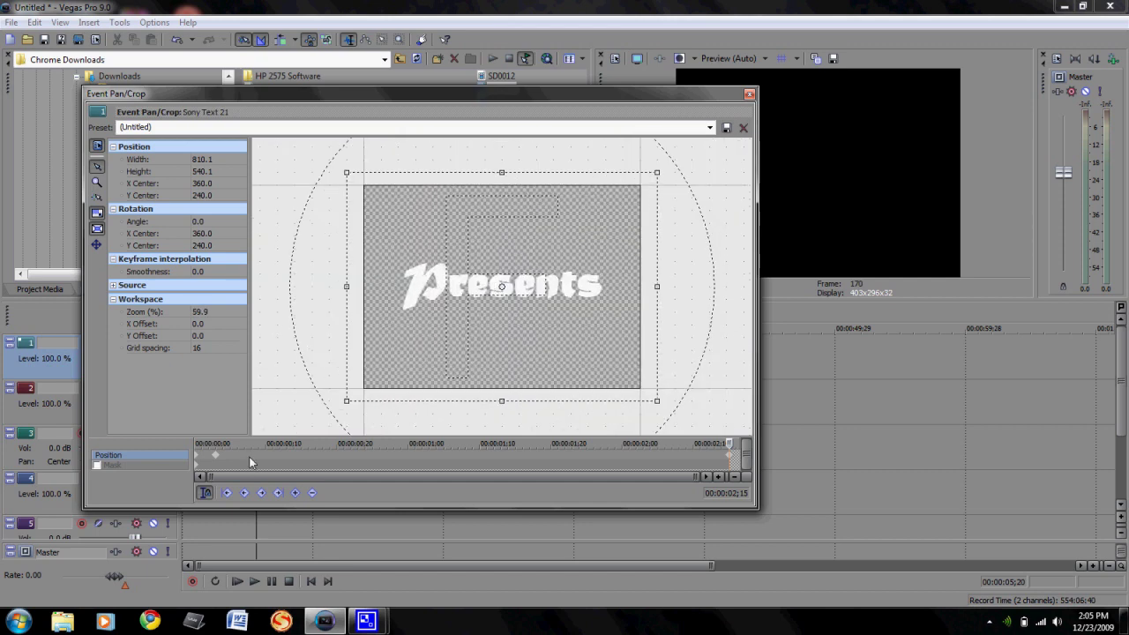
left_click(748, 93)
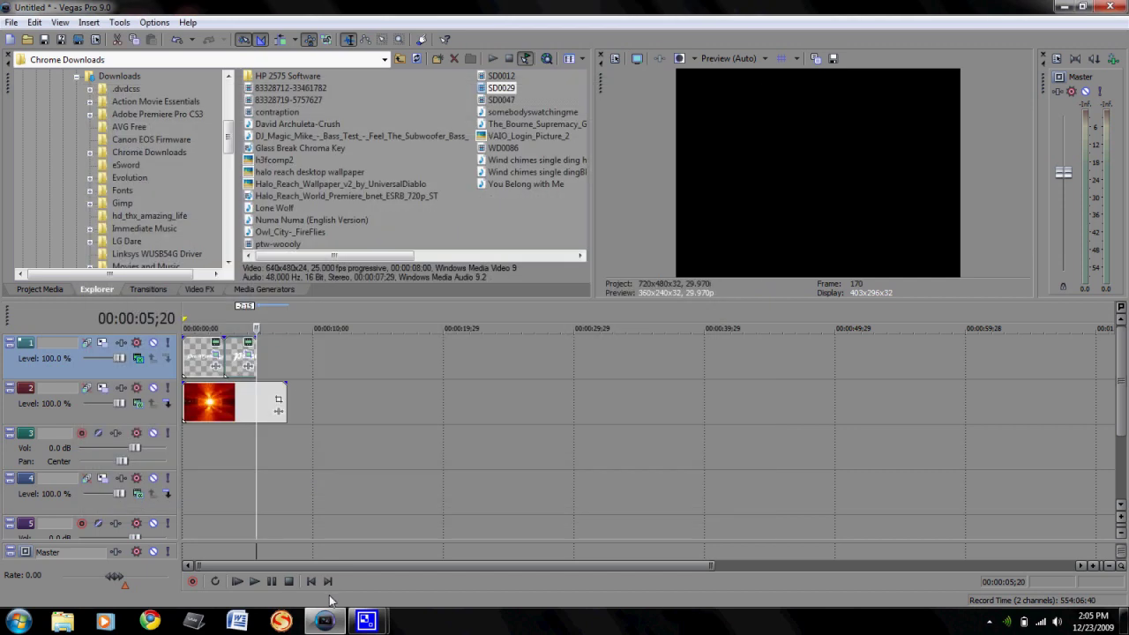
left_click(258, 581)
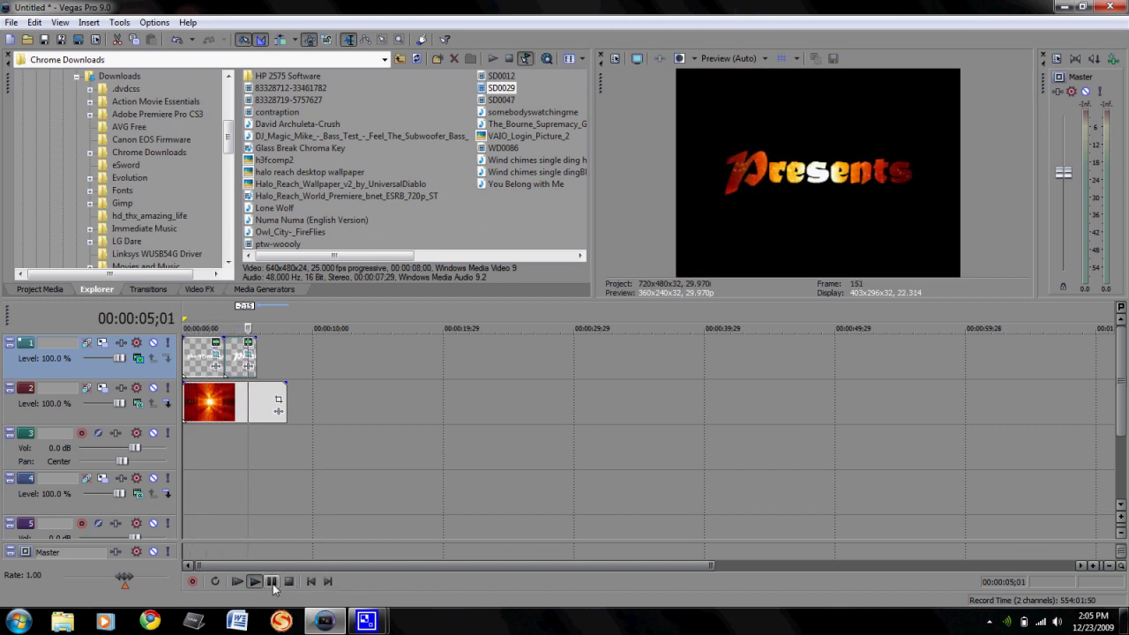
left_click(272, 581)
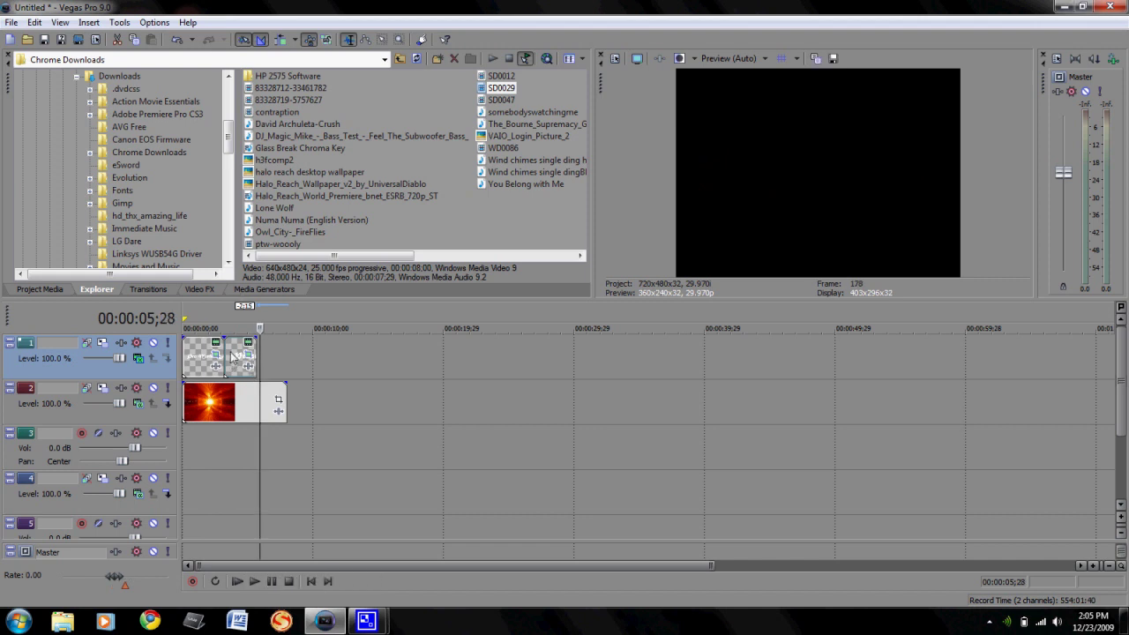
left_click(195, 357)
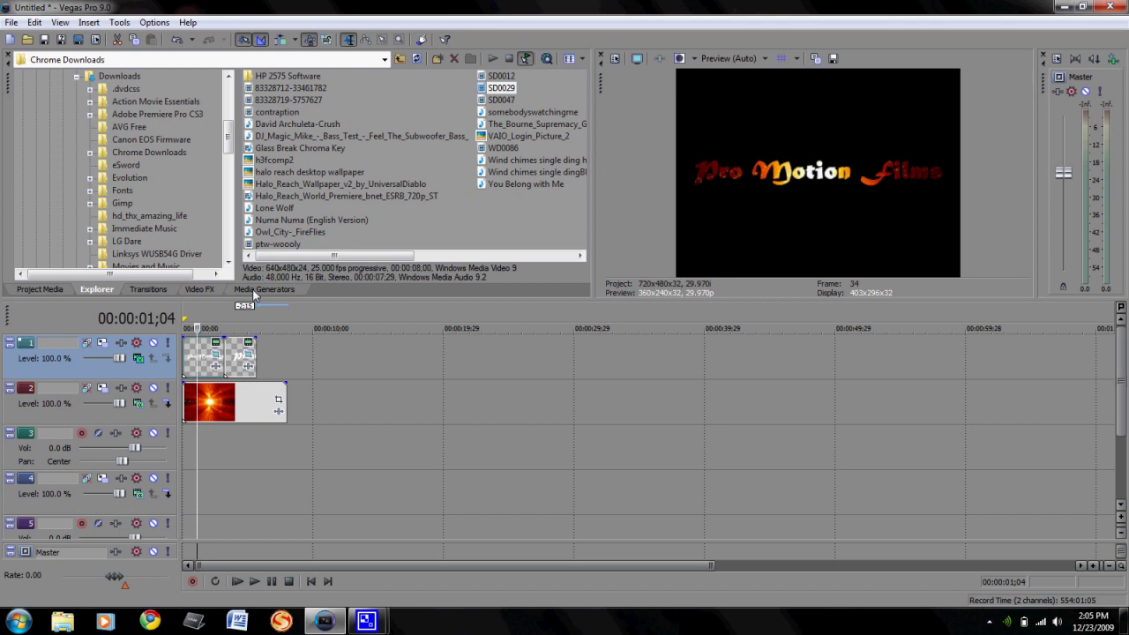
Apply the Starburst effect's Montage Starburst preset to the Pro Motion Films clip.
left_click(186, 290)
left_click_drag(77, 92, 79, 224)
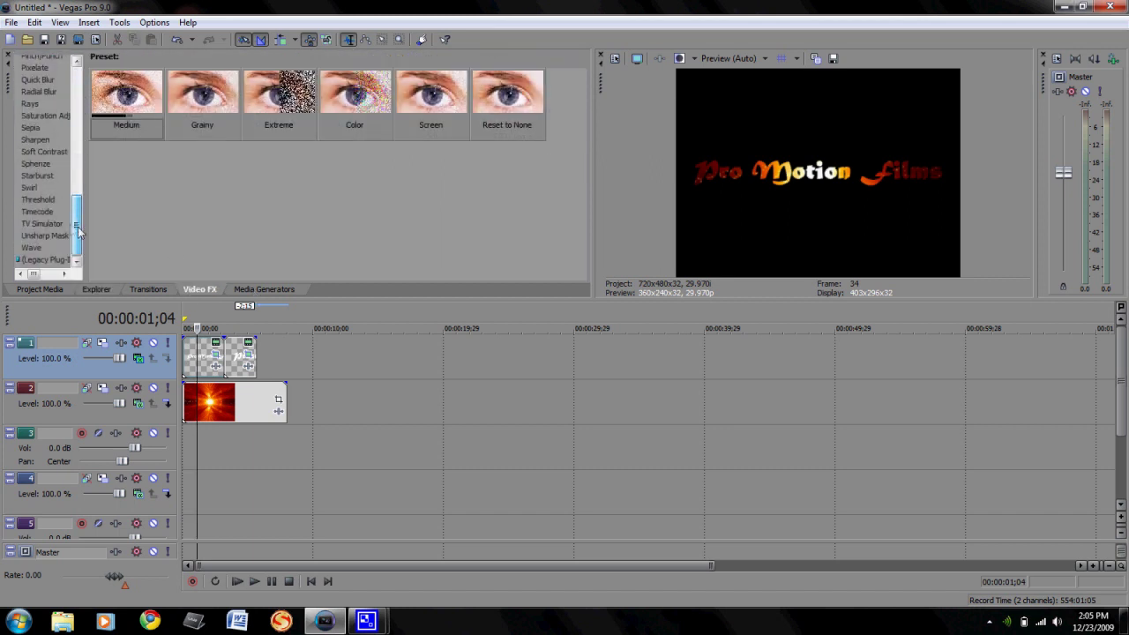
left_click(38, 176)
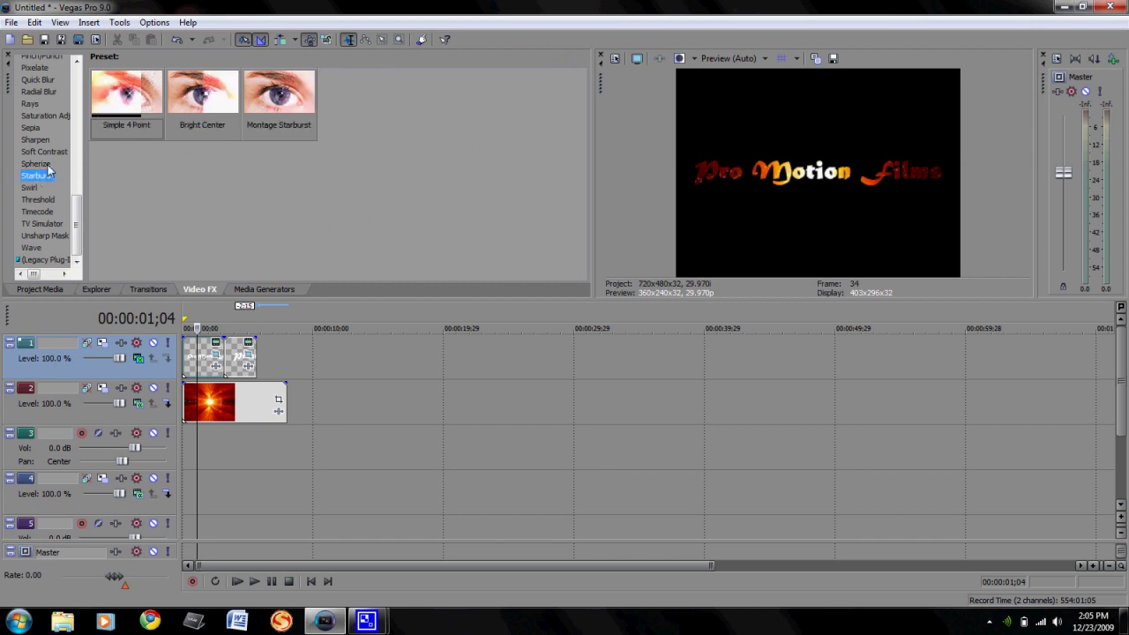
left_click(283, 97)
left_click_drag(193, 365, 195, 364)
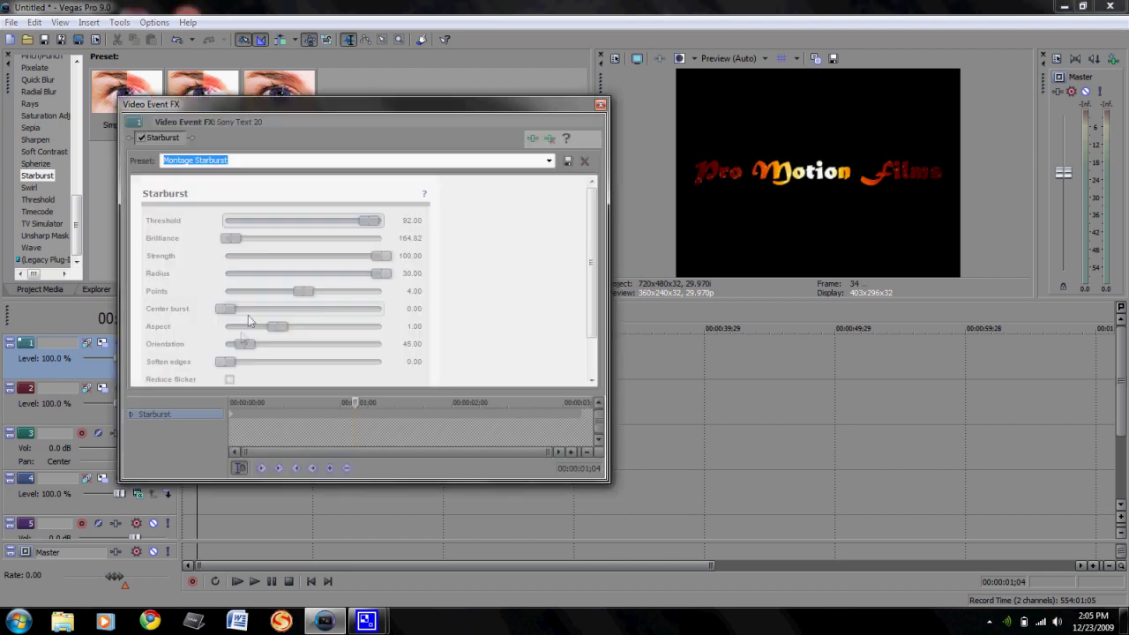
Preview the starburst across the clip, then add Montage Starburst to the Presents clip too.
left_click_drag(356, 402, 222, 410)
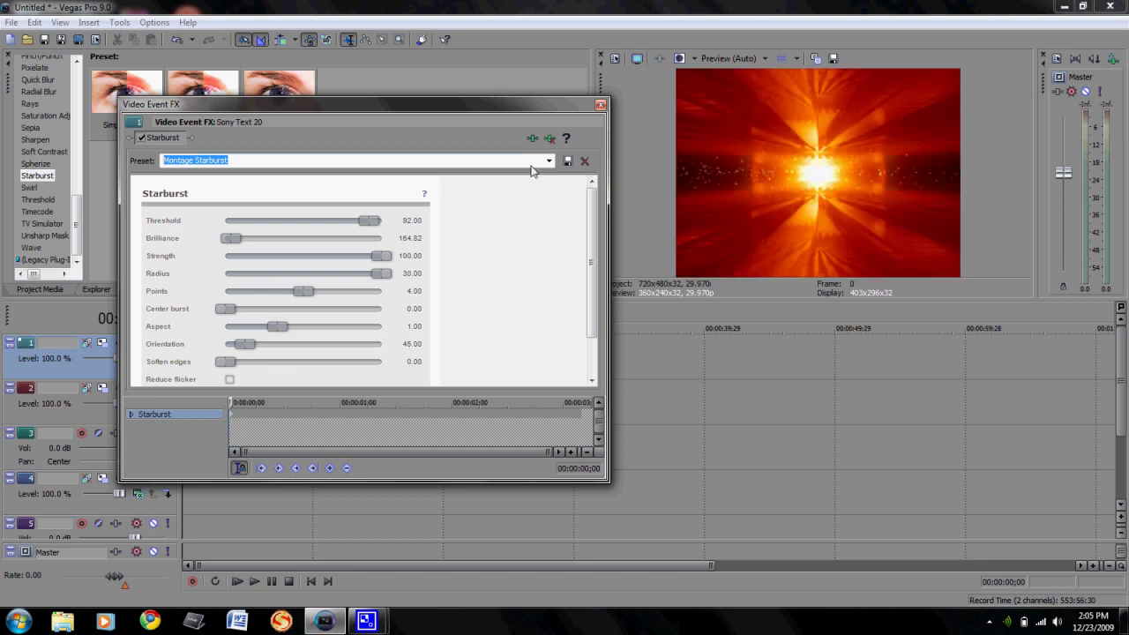
left_click(274, 403)
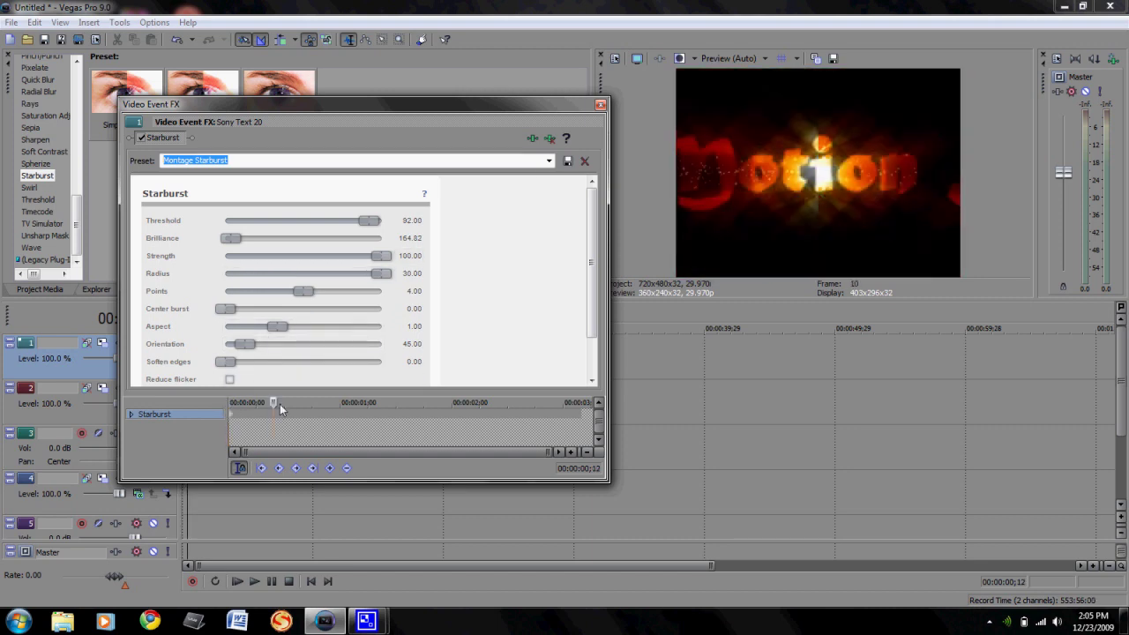
left_click_drag(280, 404, 325, 412)
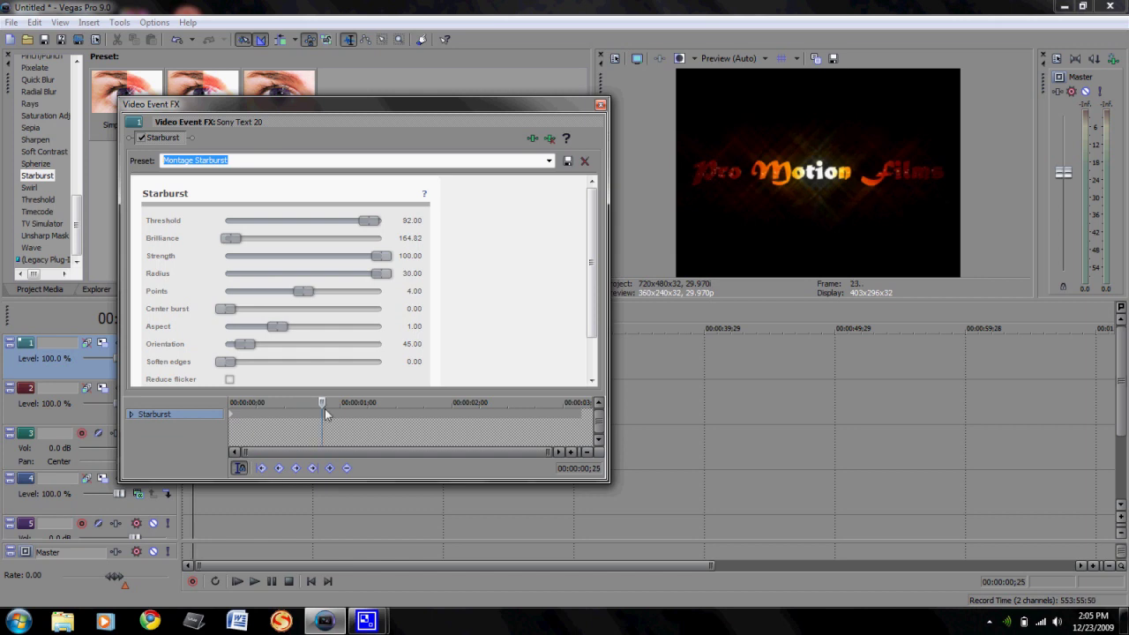
left_click_drag(325, 409, 582, 408)
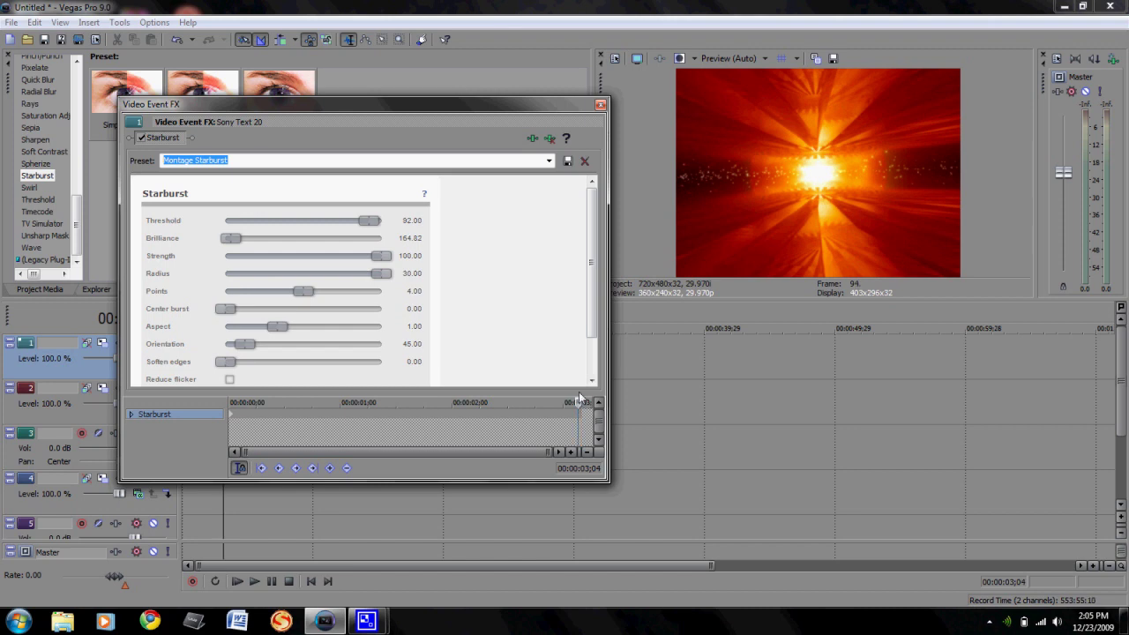
left_click(601, 104)
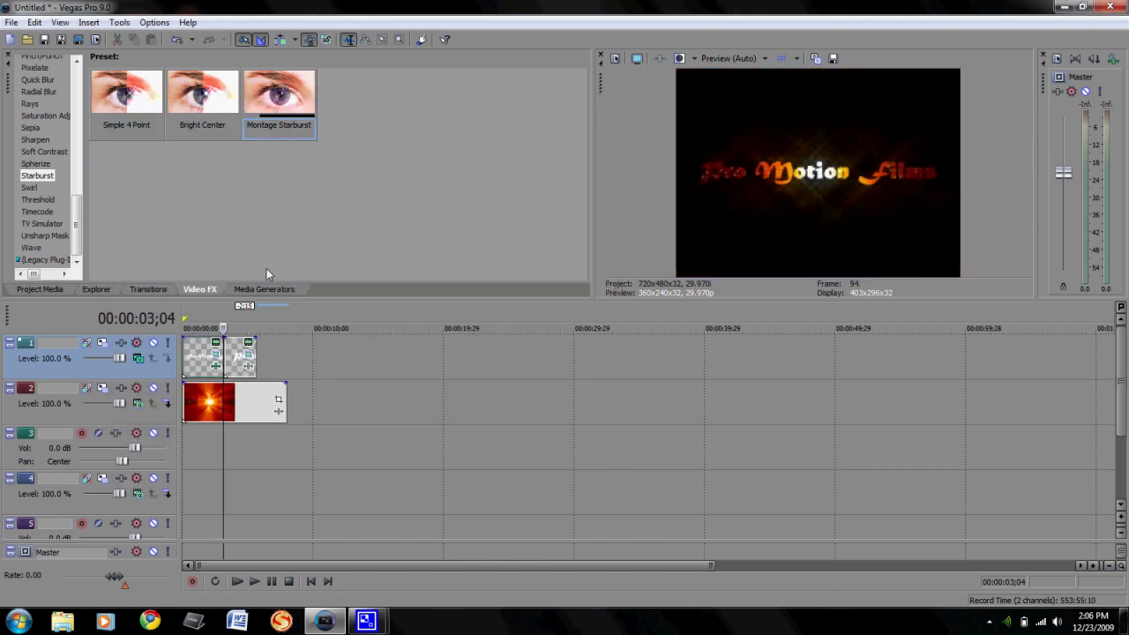
left_click(238, 369)
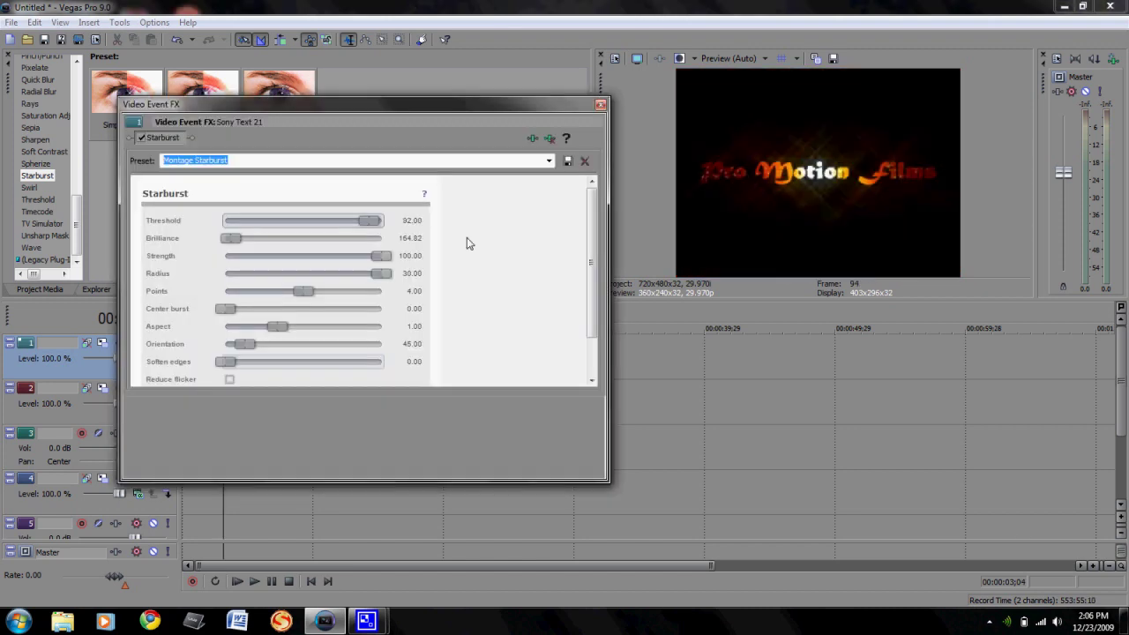
left_click(600, 105)
right_click(272, 358)
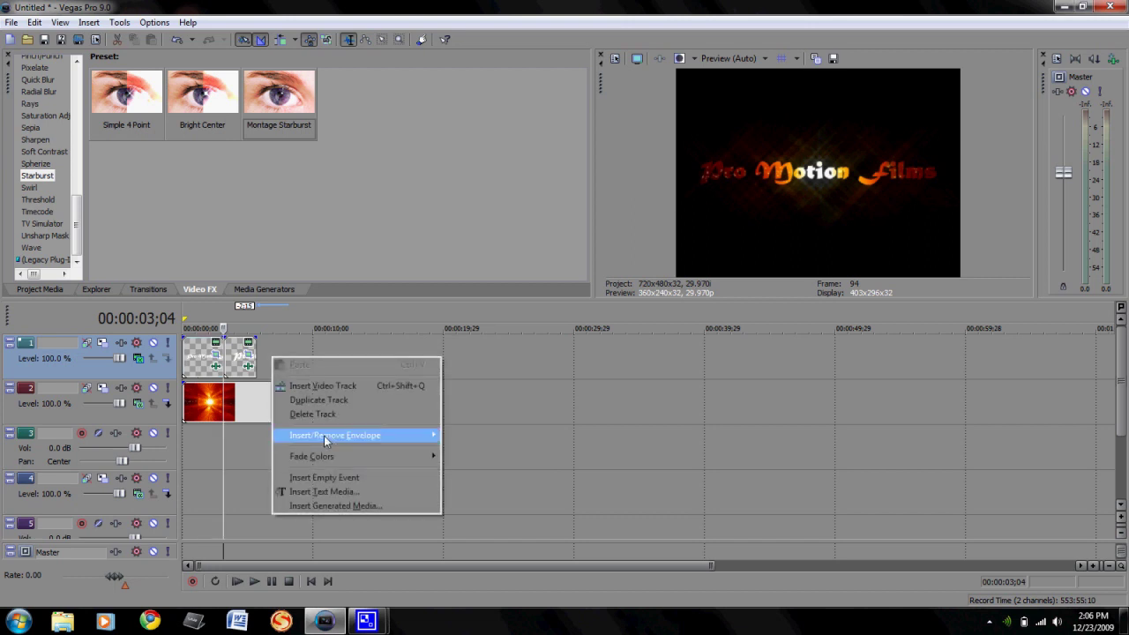
Insert a new text clip and replace its placeholder text with 'A Montage'.
left_click(325, 491)
left_click_drag(335, 353, 210, 300)
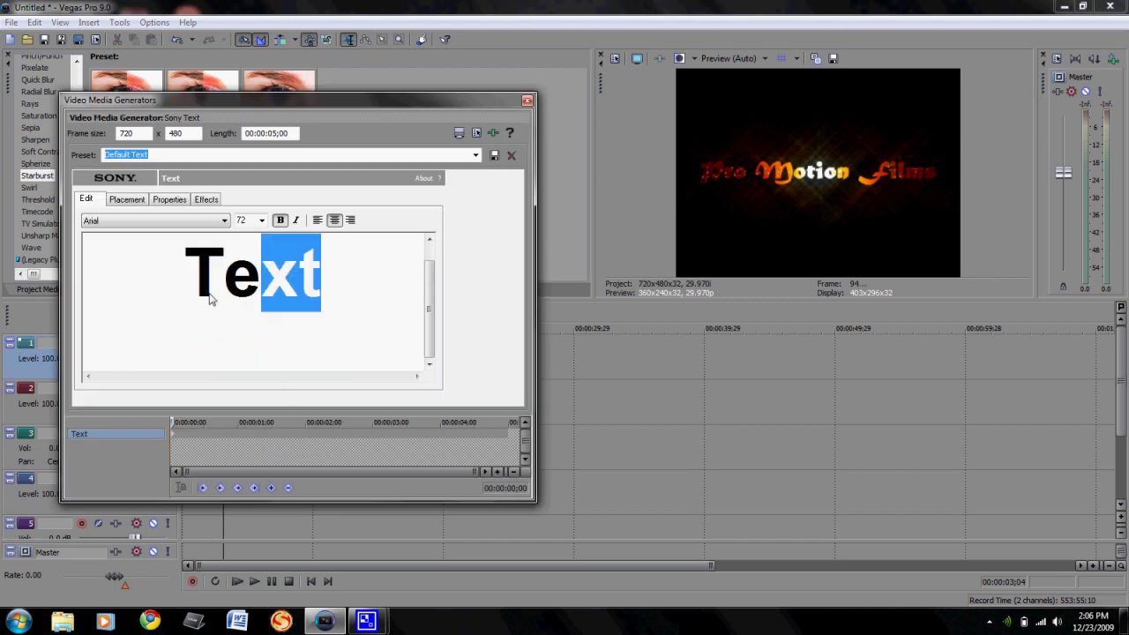
key("BackSpace")
key("BackSpace")
key("BackSpace")
type("Sampl")
key("BackSpace")
key("BackSpace")
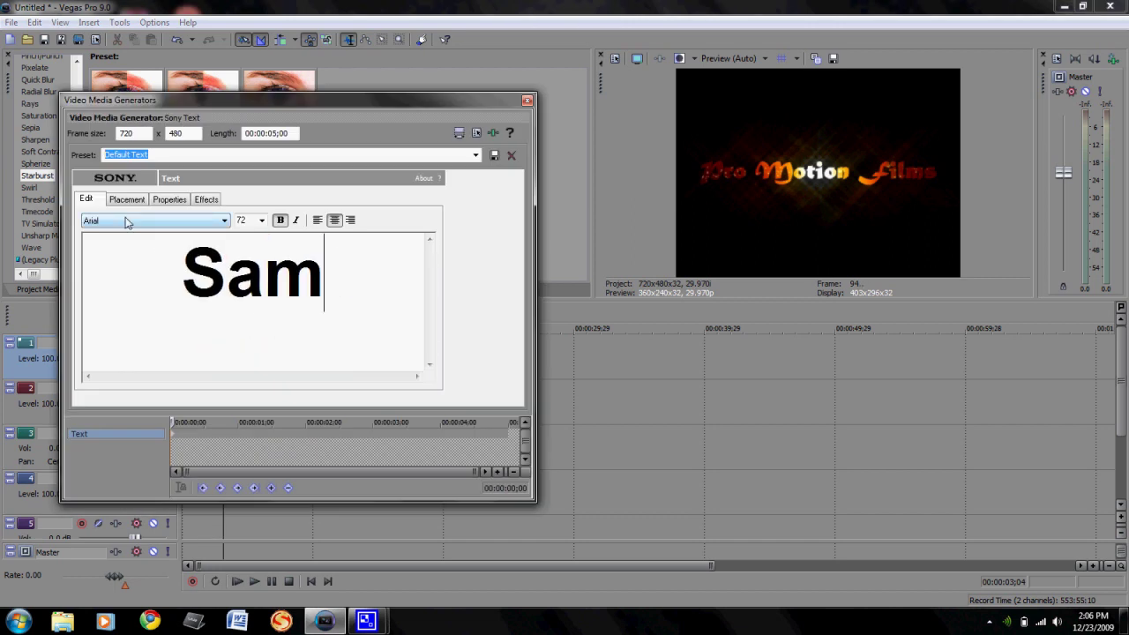
key("BackSpace")
key("BackSpace")
key("BackSpace")
type("A Montage")
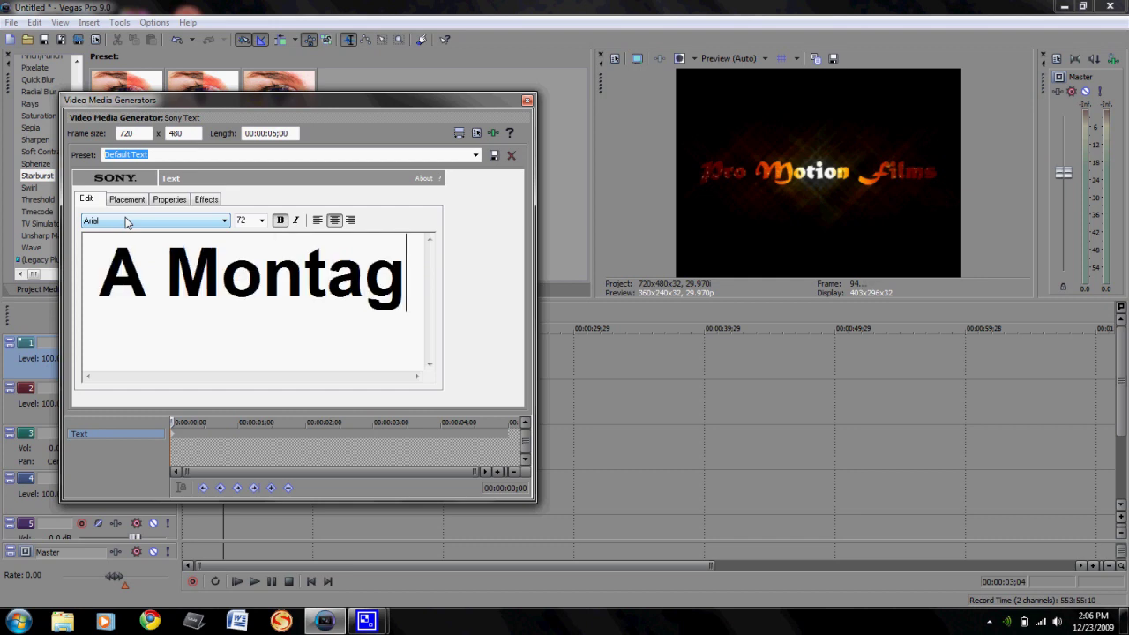
Set the title font to Matura MT Script Capitals at size 72 and close the generator.
left_click(203, 224)
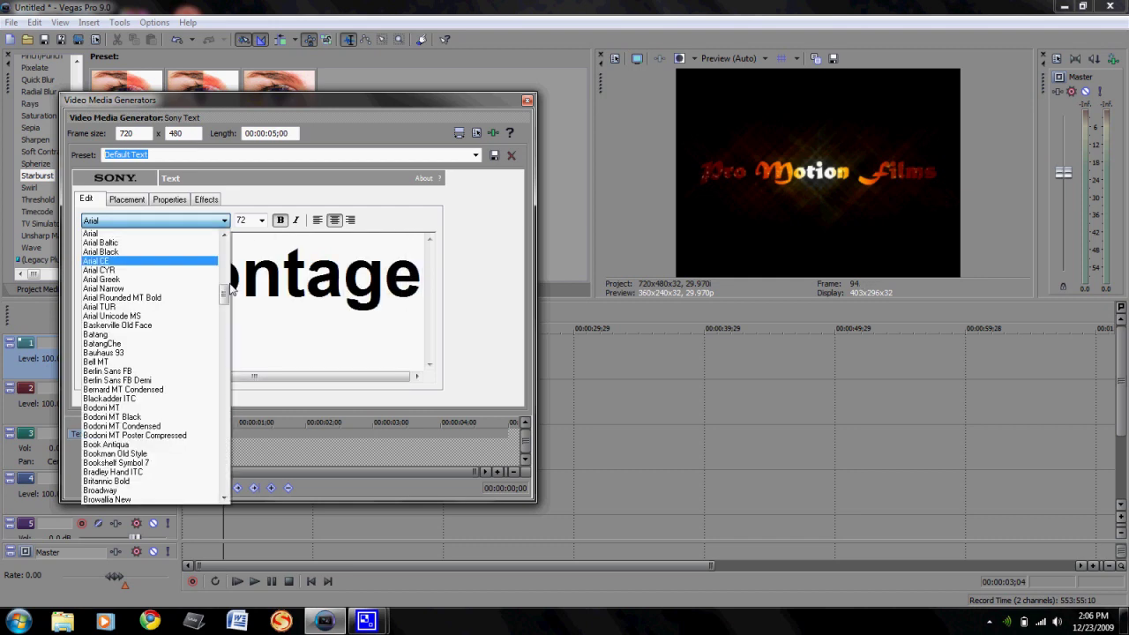
left_click(224, 356)
scroll(224, 357, "down", 20)
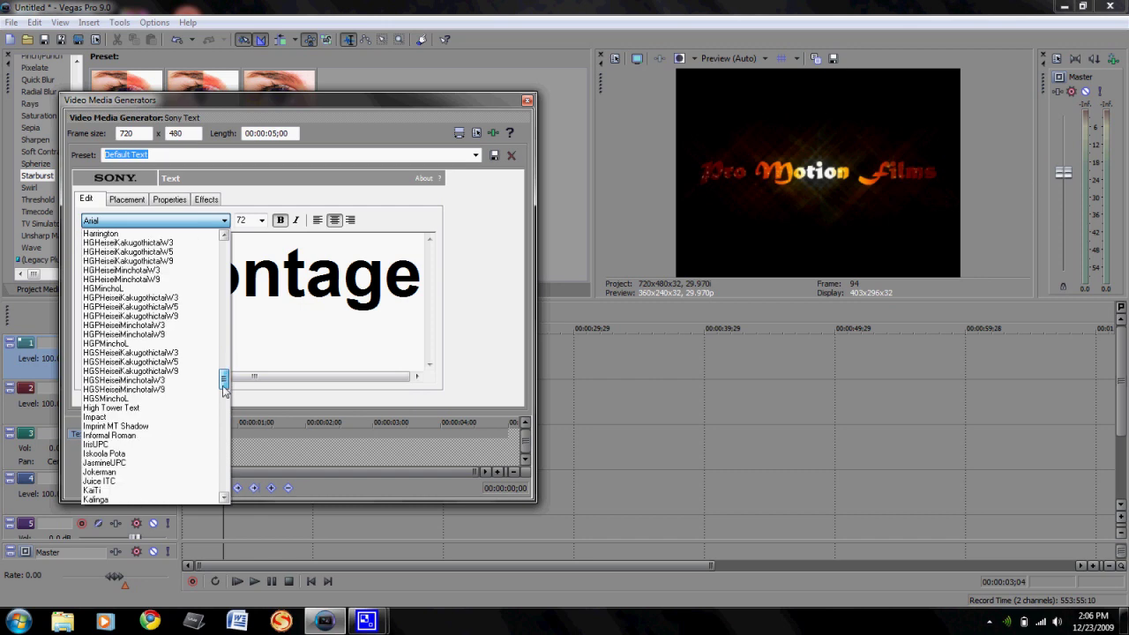
left_click(159, 380)
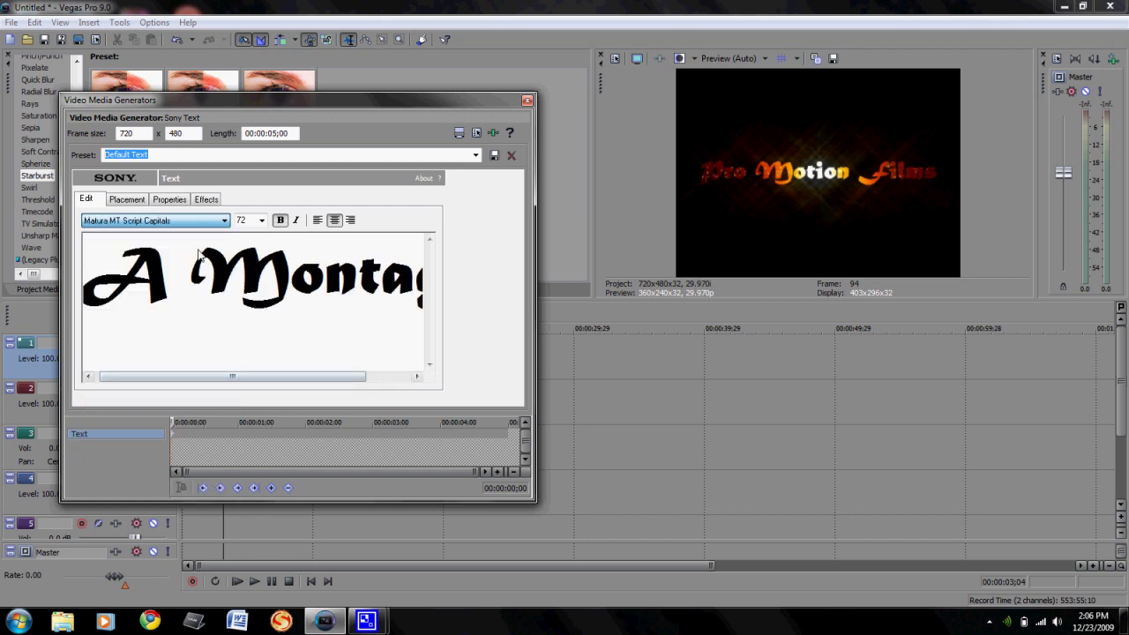
left_click(199, 255)
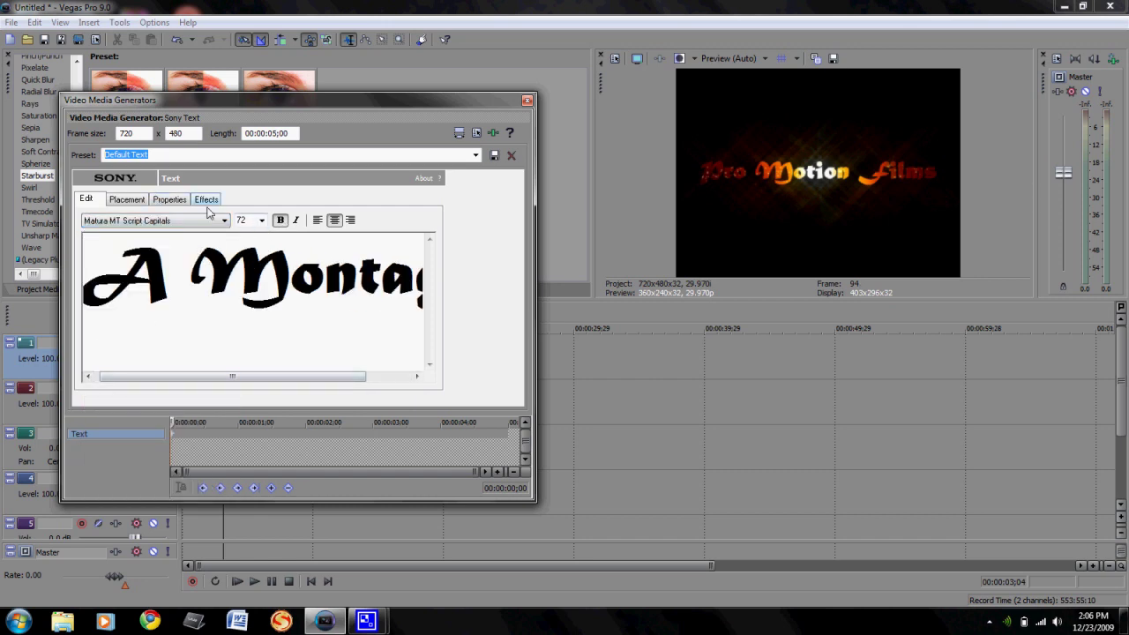
left_click(261, 220)
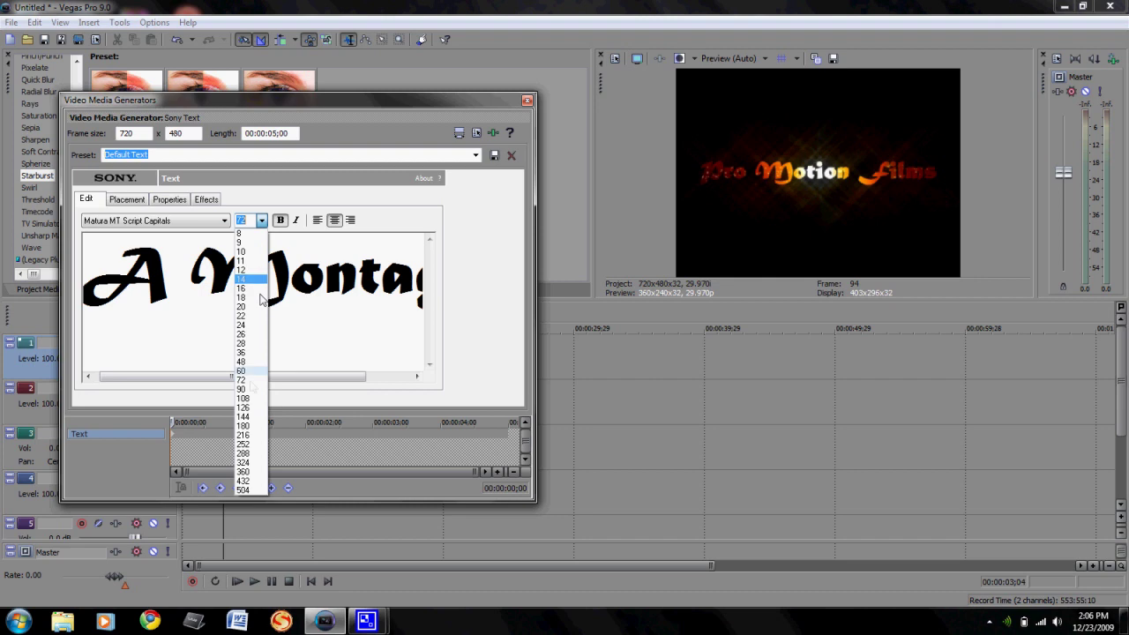
left_click(241, 380)
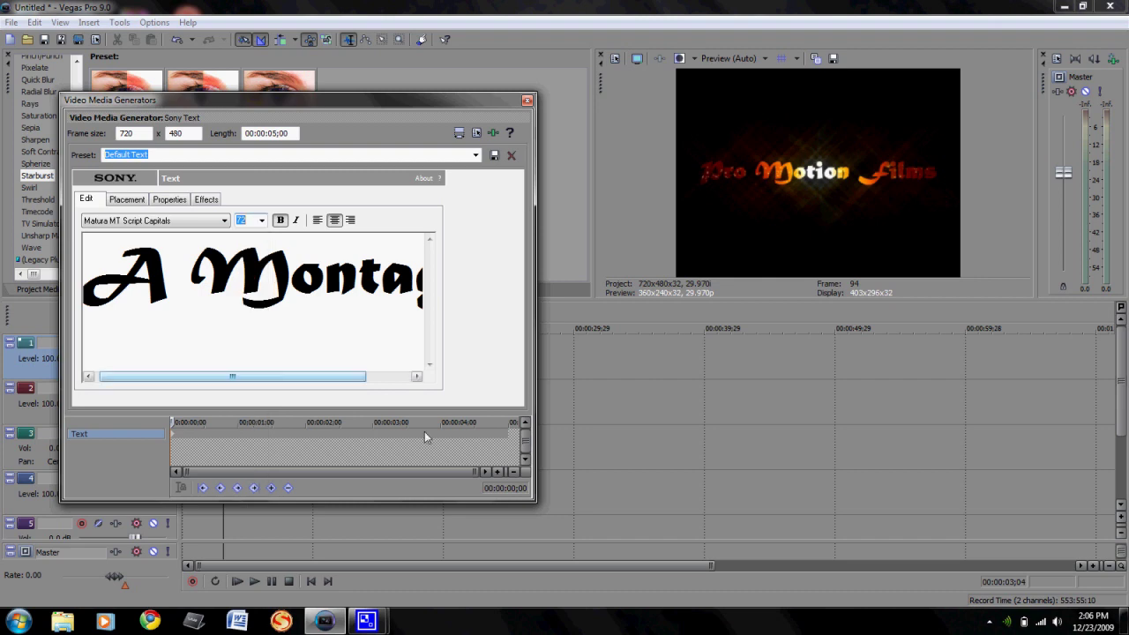
left_click(527, 100)
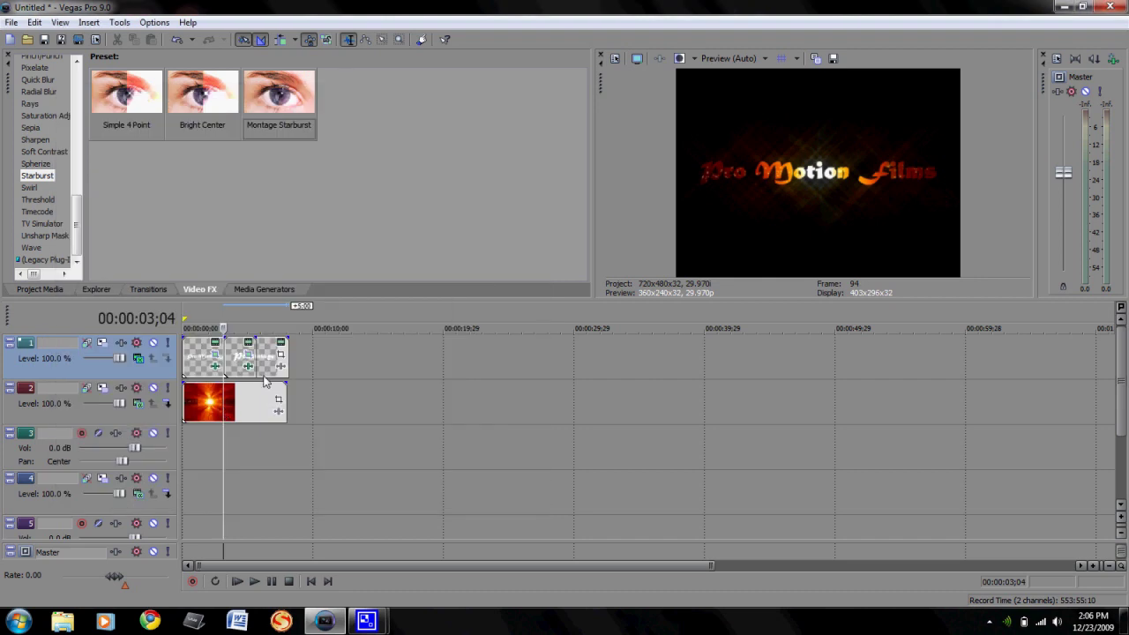
Move to 00:00:05;20 to preview A Montage and open its Event FX plug-in list.
left_click(257, 374)
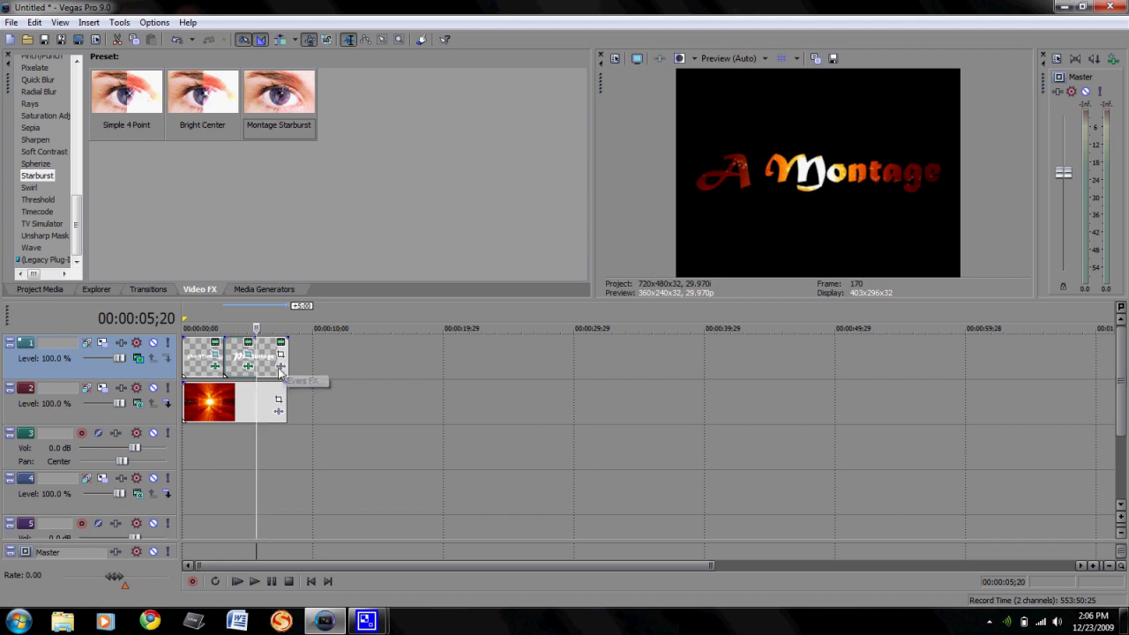
left_click(280, 366)
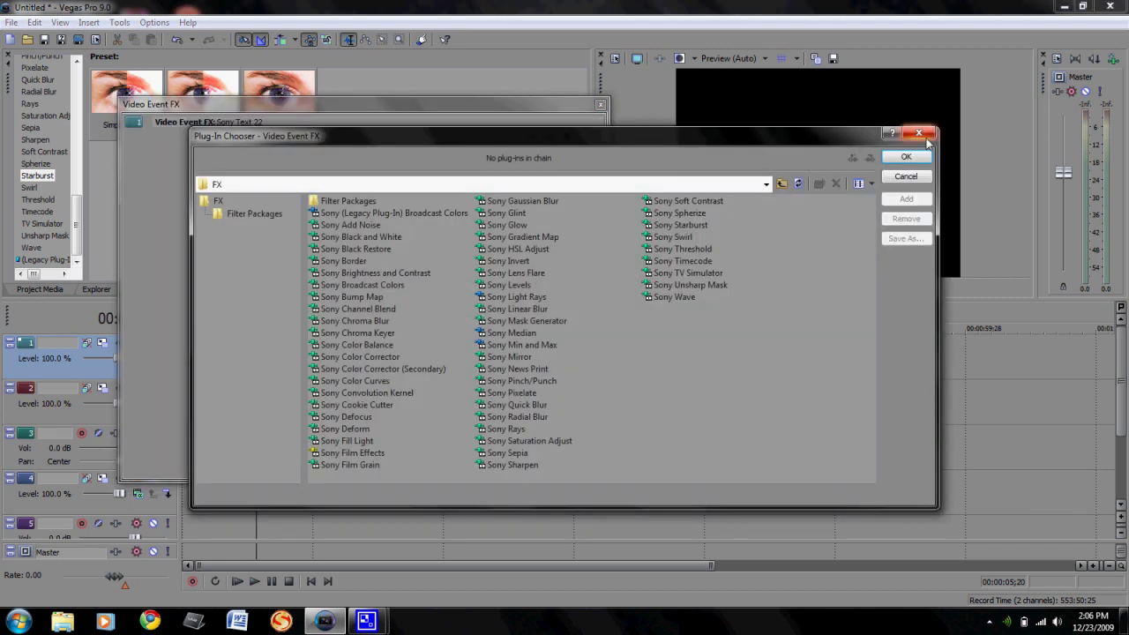
Cancel the plug-in list and shrink A Montage's Pan/Crop box far into its centre at the first frame.
key("Escape")
left_click(282, 354)
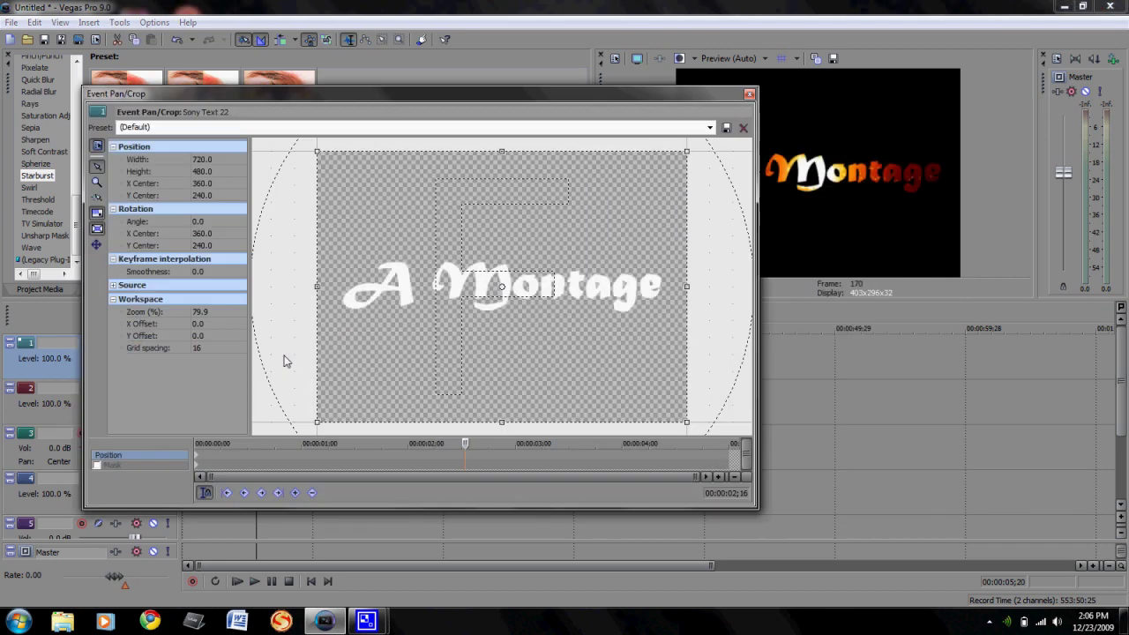
left_click_drag(465, 443, 175, 440)
left_click_drag(687, 421, 501, 286)
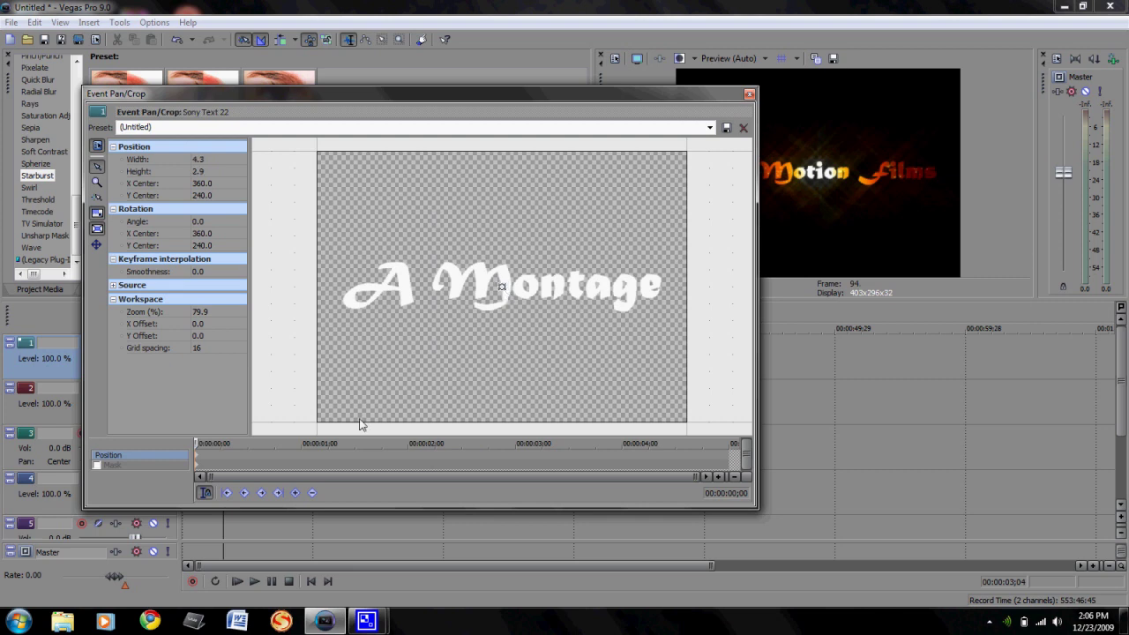
Restore the crop to full frame (810.1 × 540.1) for the later keyframe and close Pan/Crop.
left_click(201, 443)
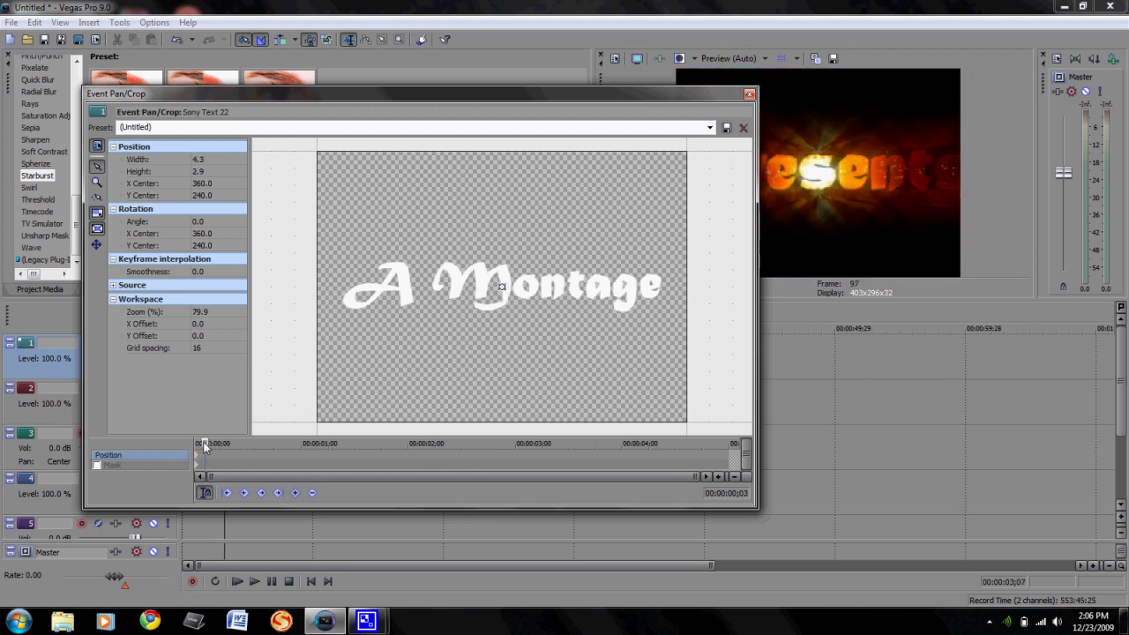
right_click(506, 297)
left_click(539, 299)
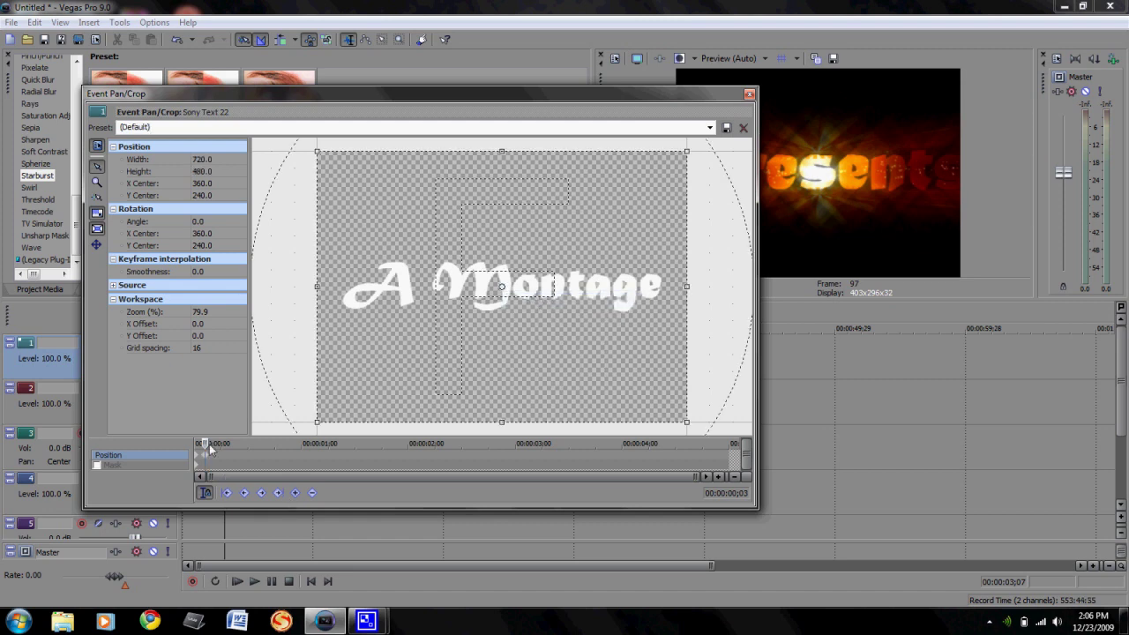
left_click(706, 436)
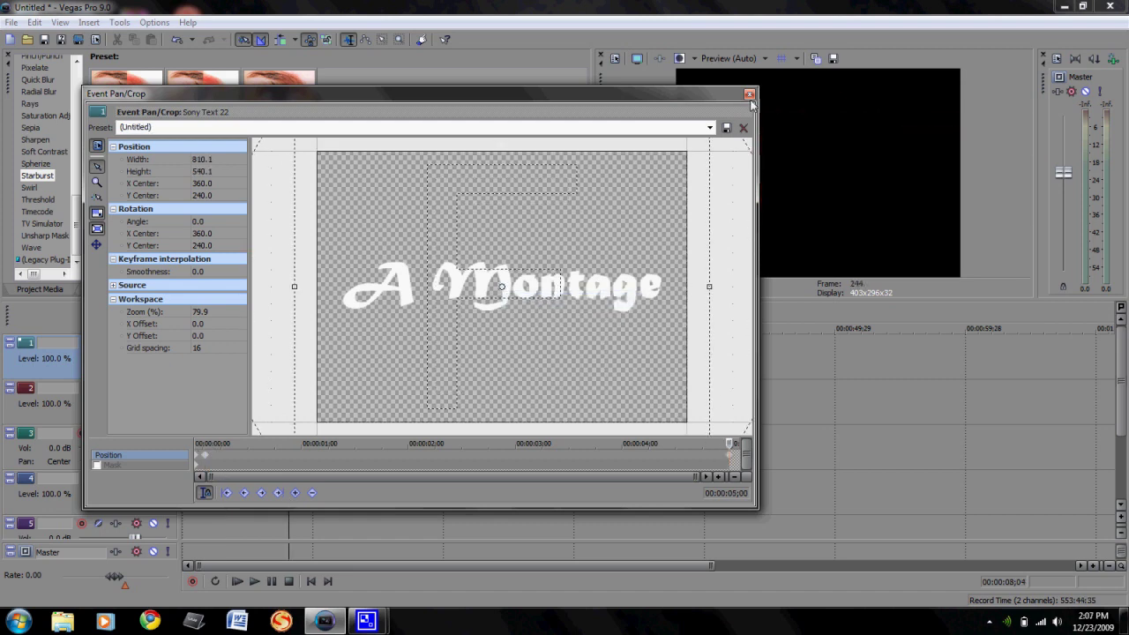
left_click(749, 94)
left_click(280, 366)
key("Escape")
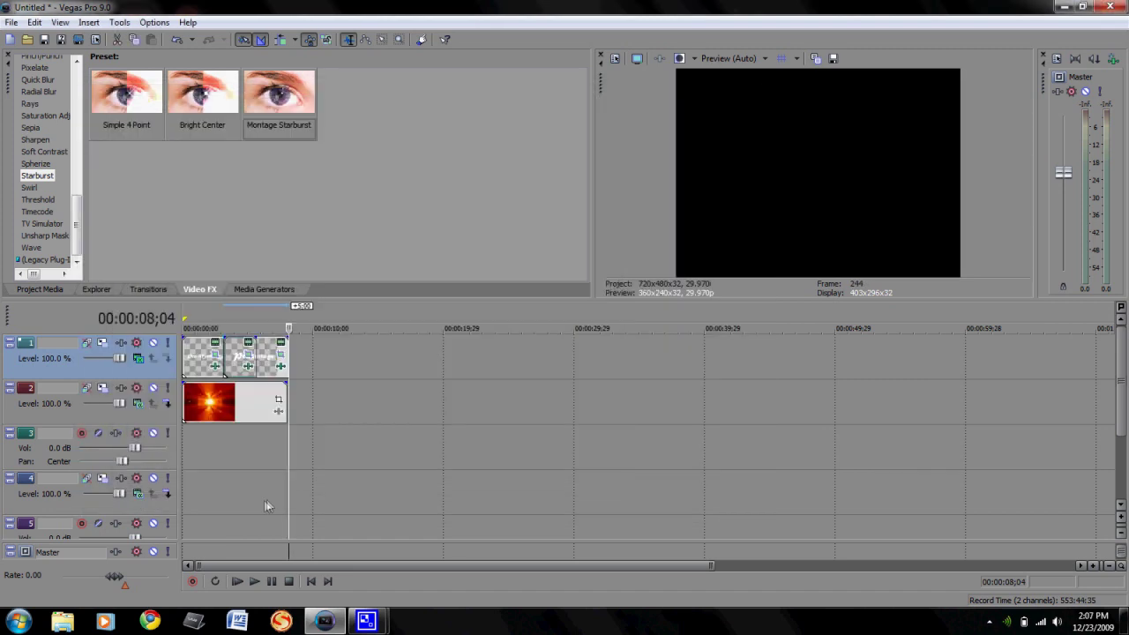
Delete the empty audio track 3 and the empty video track 3.
left_click(313, 580)
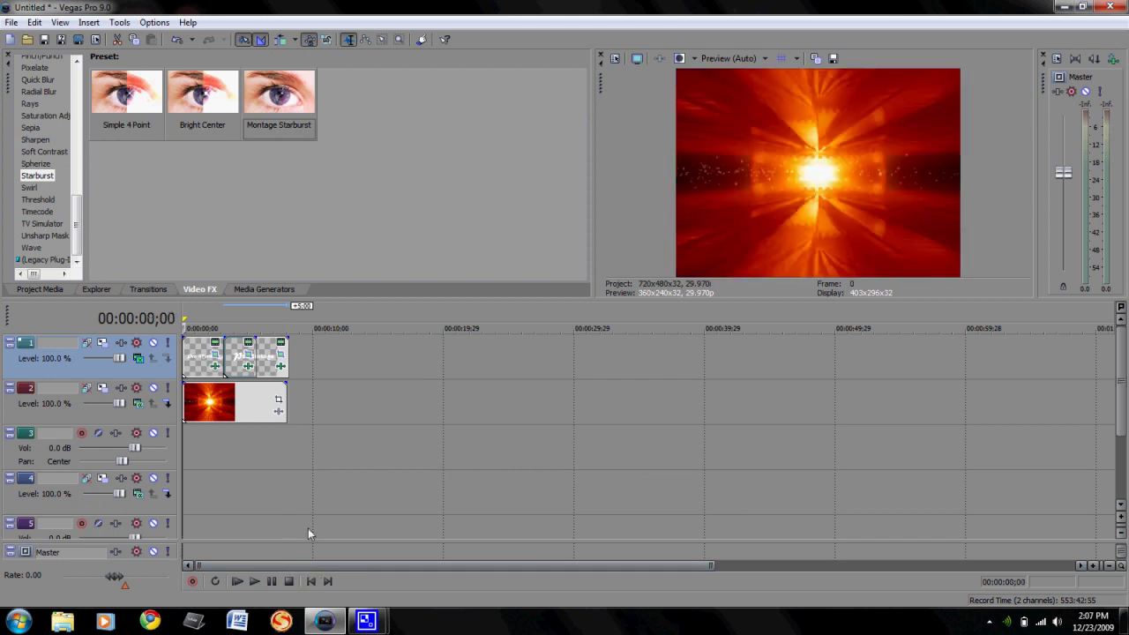
right_click(40, 430)
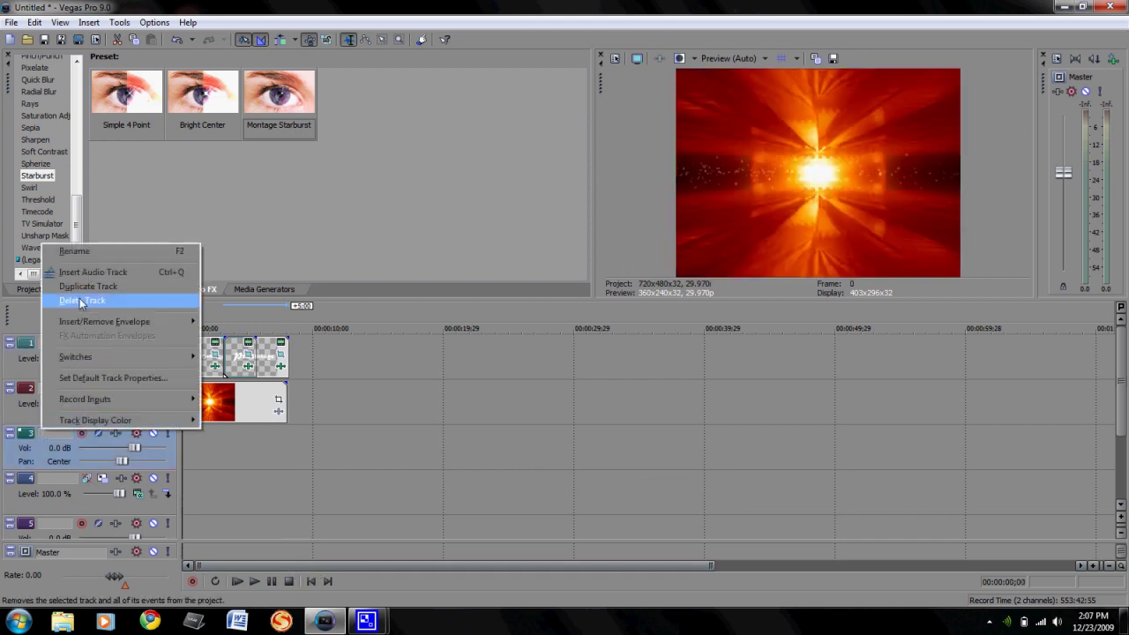
left_click(84, 300)
right_click(55, 429)
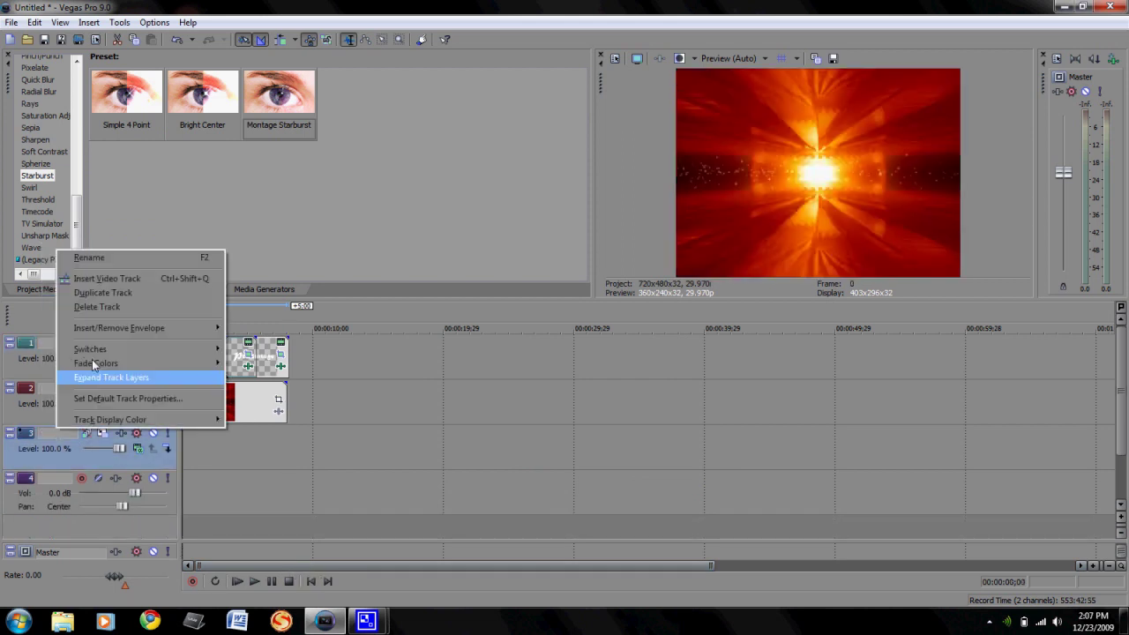
left_click(104, 315)
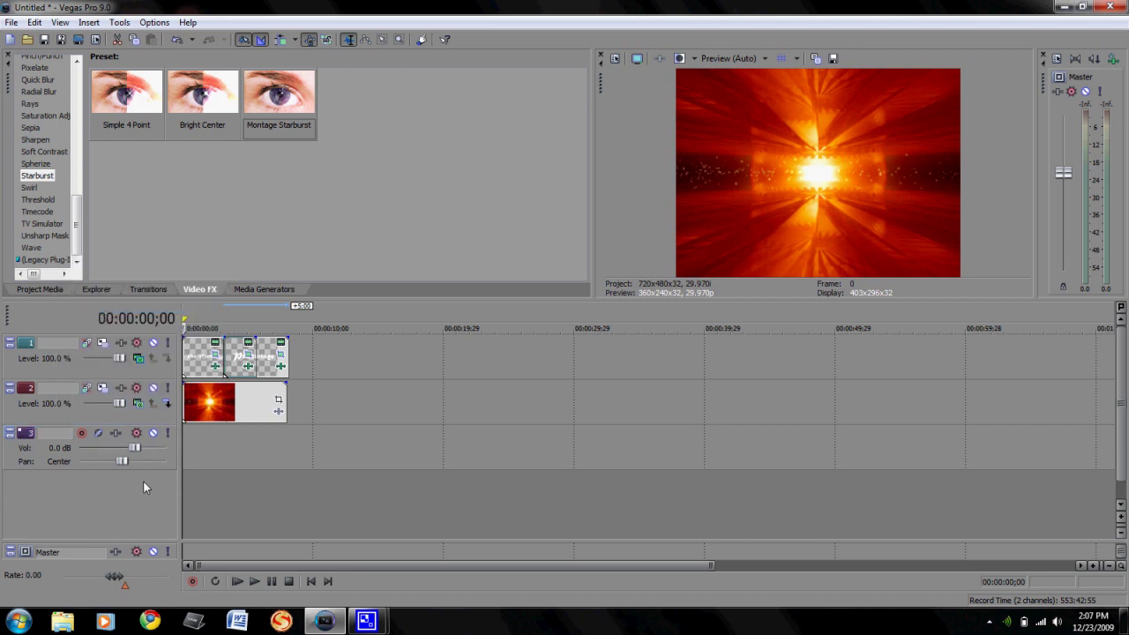
left_click(97, 290)
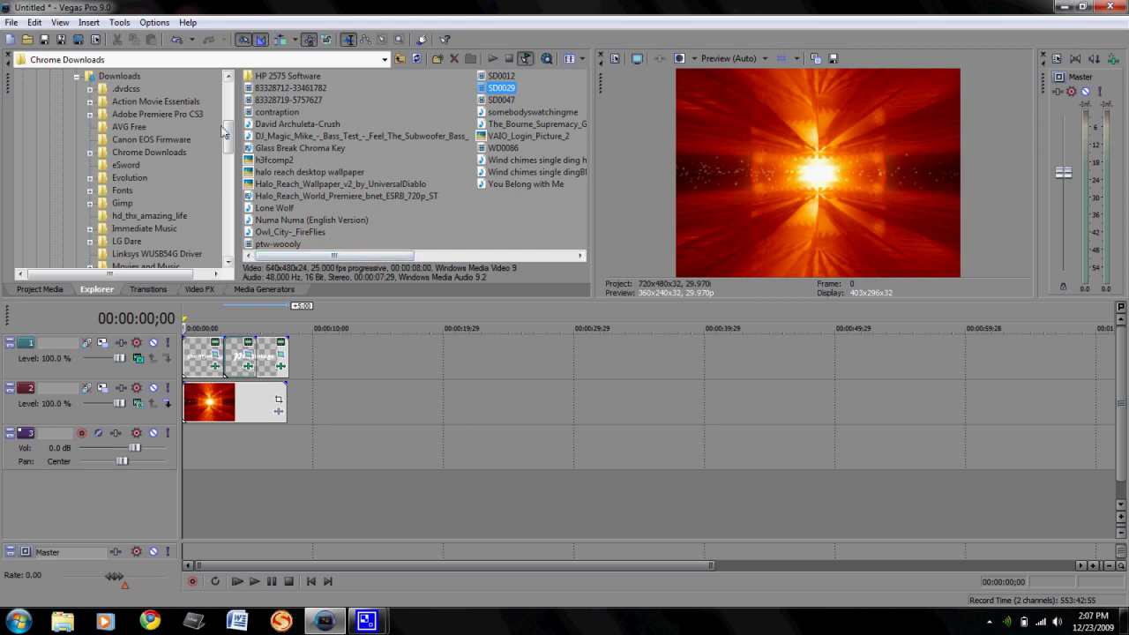
Drag '03 Avenger' from Immediate Music > Themes for Orchestra and Choir > Disc 1 onto track 3.
left_click_drag(222, 130, 227, 156)
left_click(168, 115)
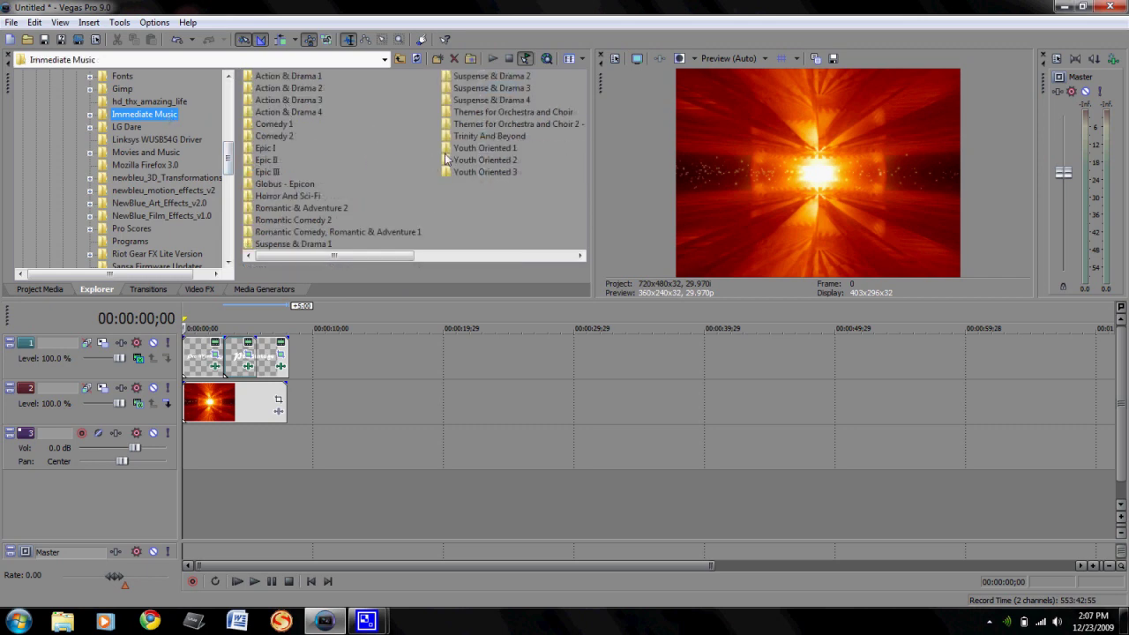
double_click(498, 116)
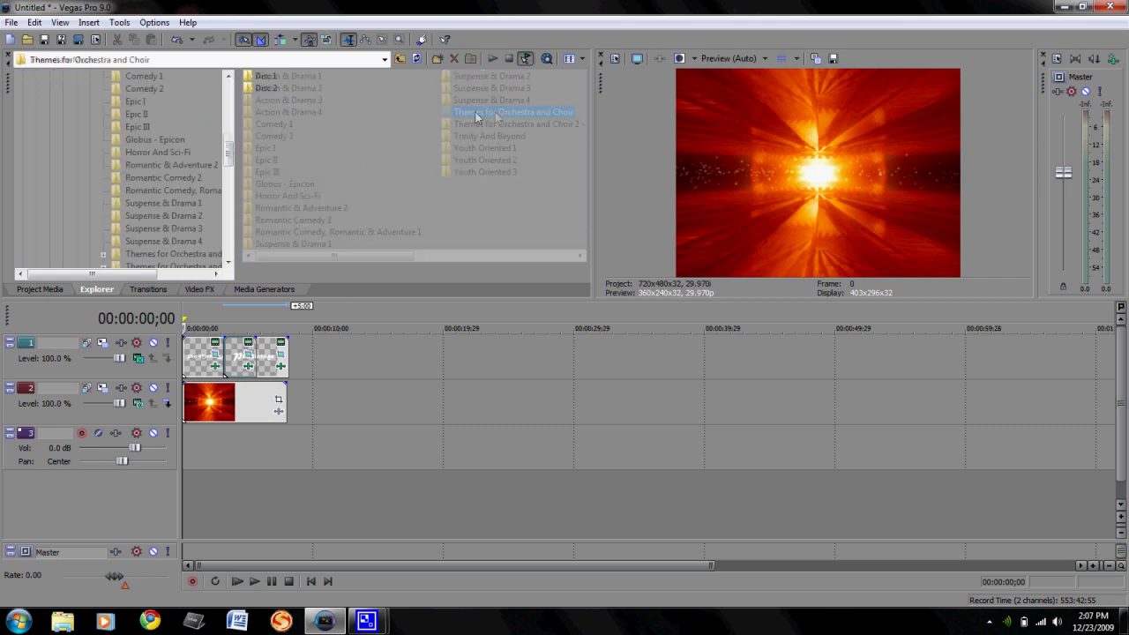
double_click(275, 78)
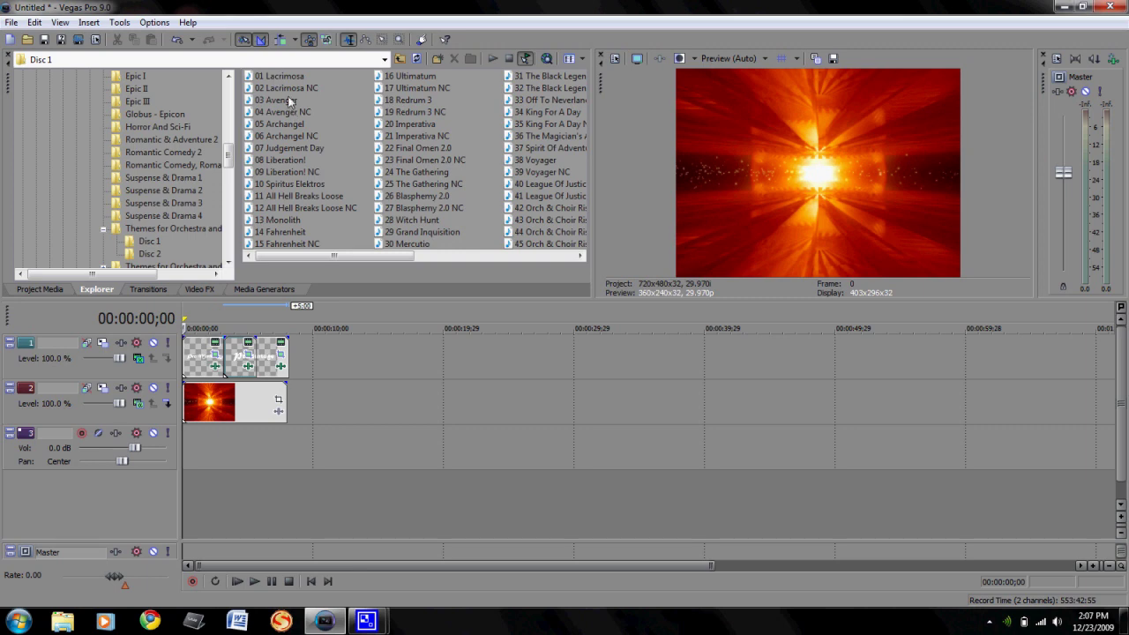
left_click_drag(285, 103, 191, 447)
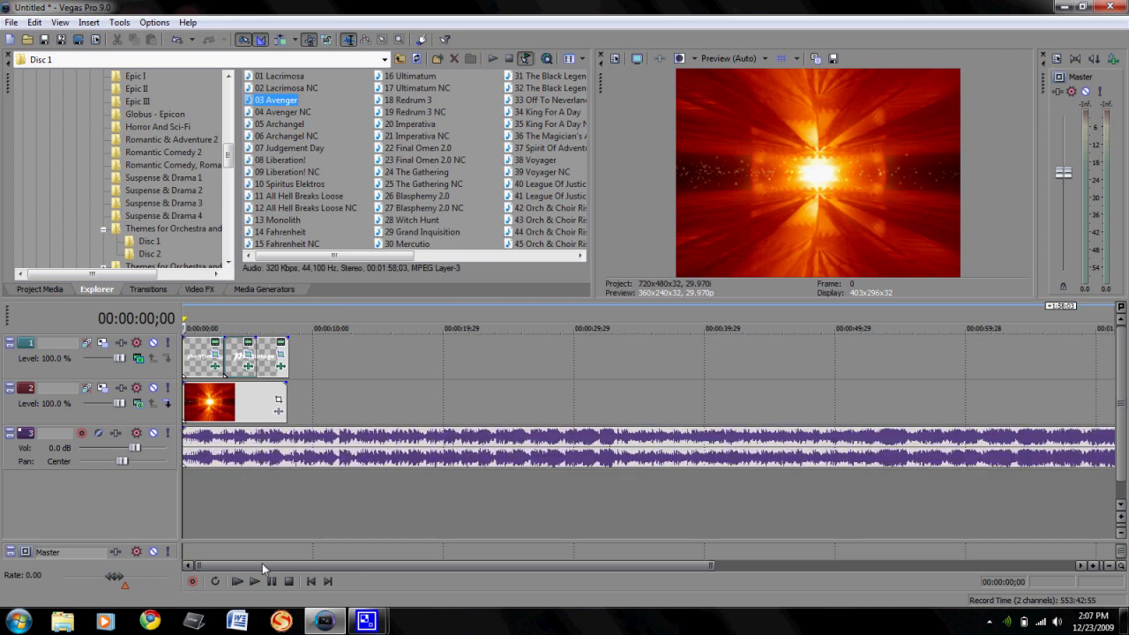
left_click(311, 582)
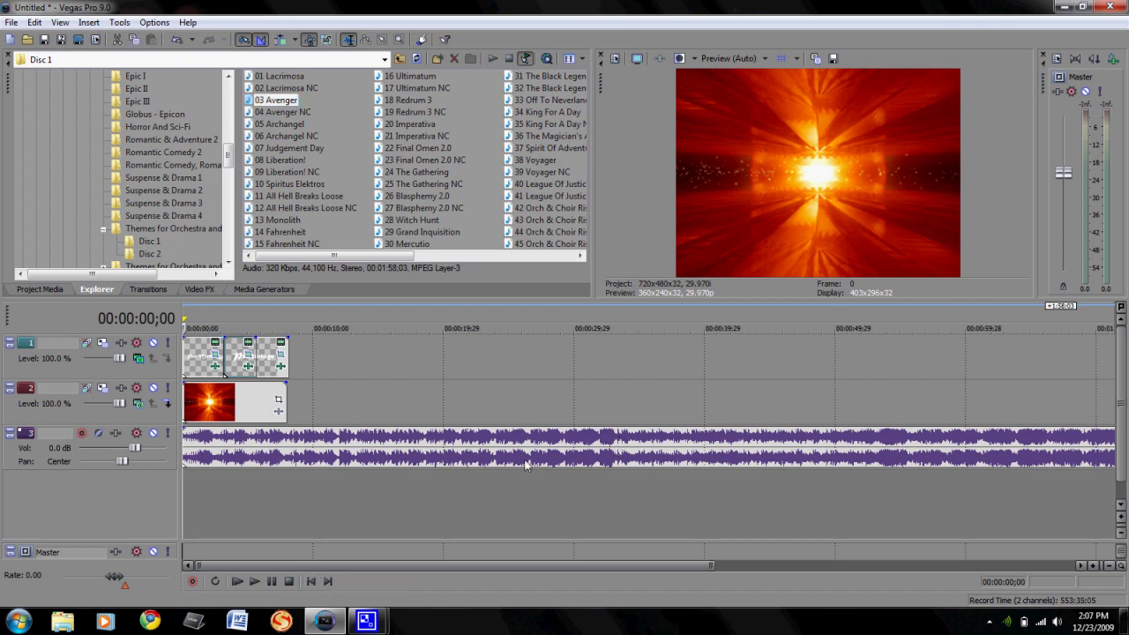
Preview the intro with music, then split the music track near one second.
left_click(252, 582)
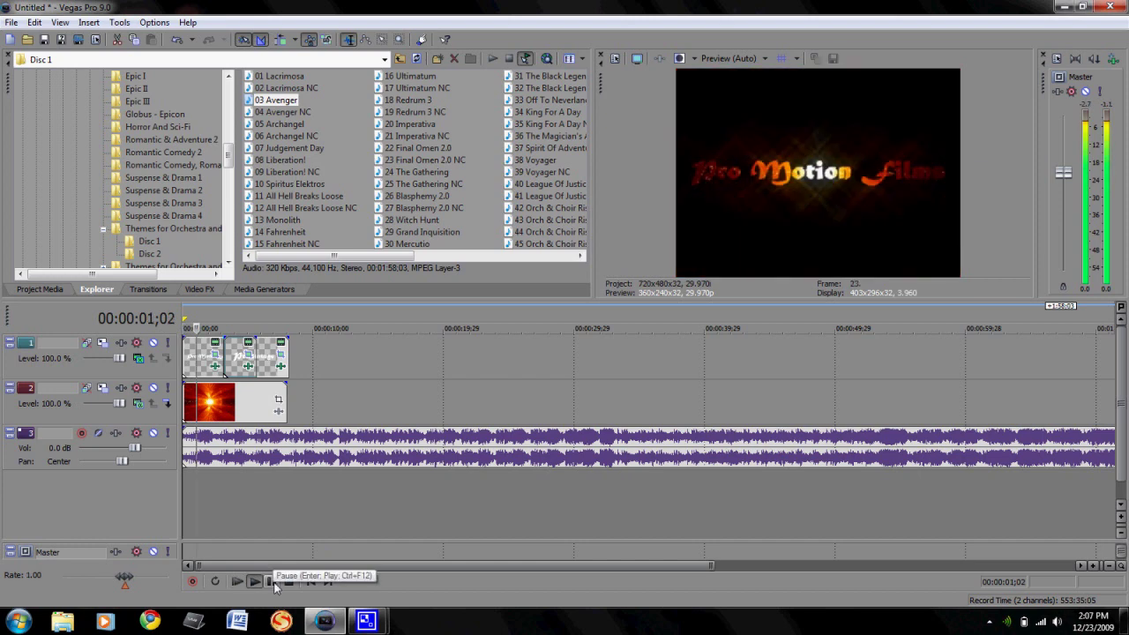
left_click(274, 582)
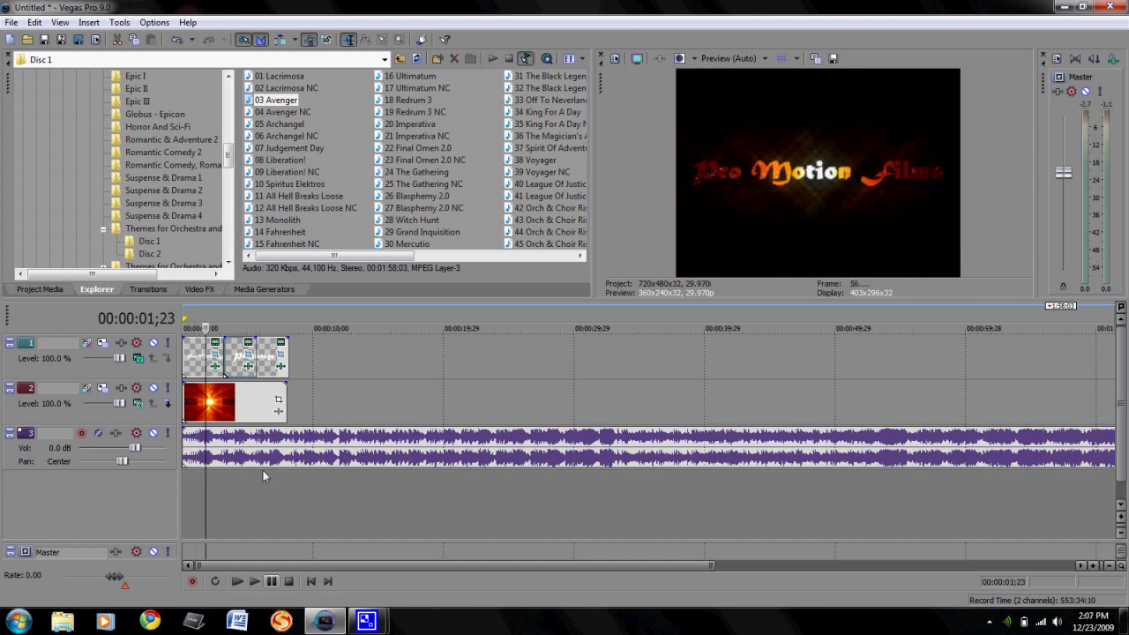
scroll(209, 456, "up", 5)
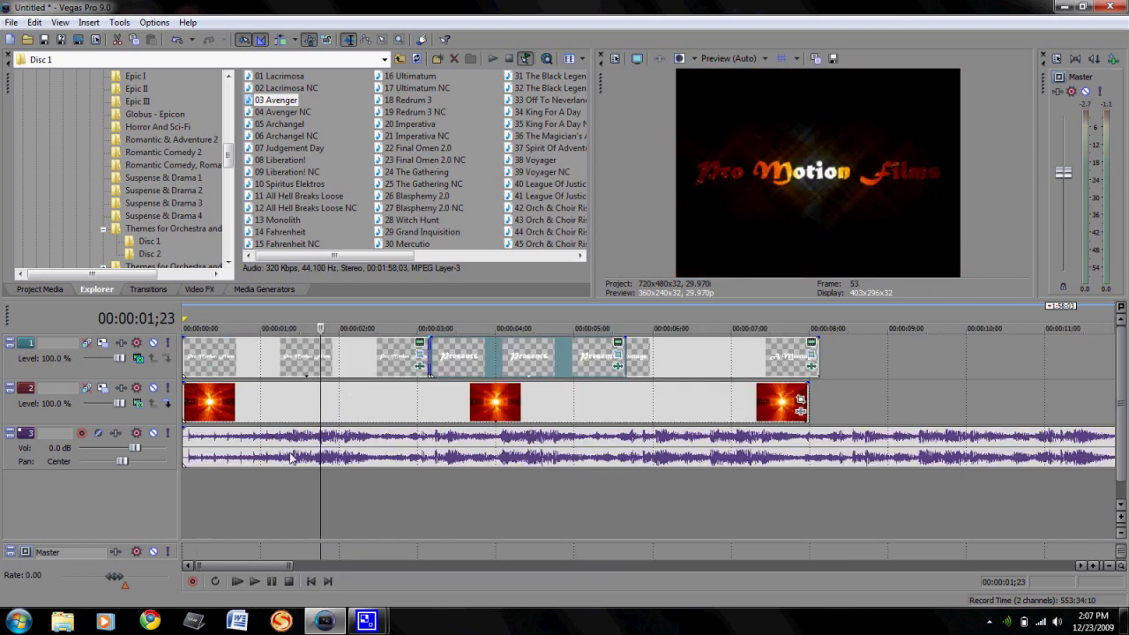
left_click(290, 455)
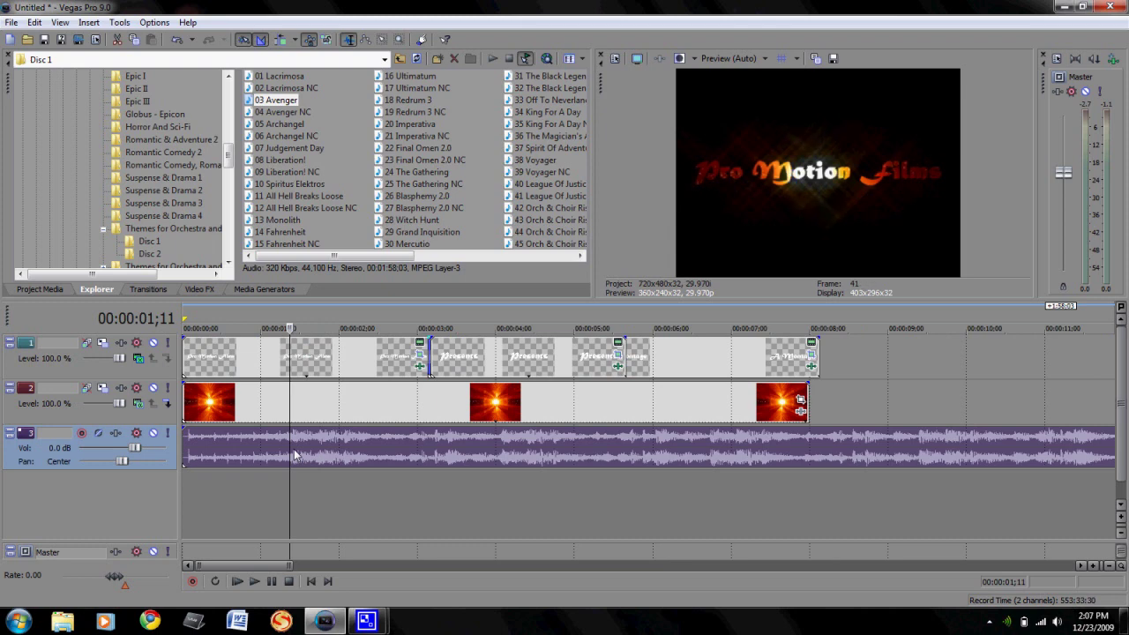
key("s")
Delete the music's opening piece so it starts at zero, then preview to 00:00:03;22.
left_click(255, 458)
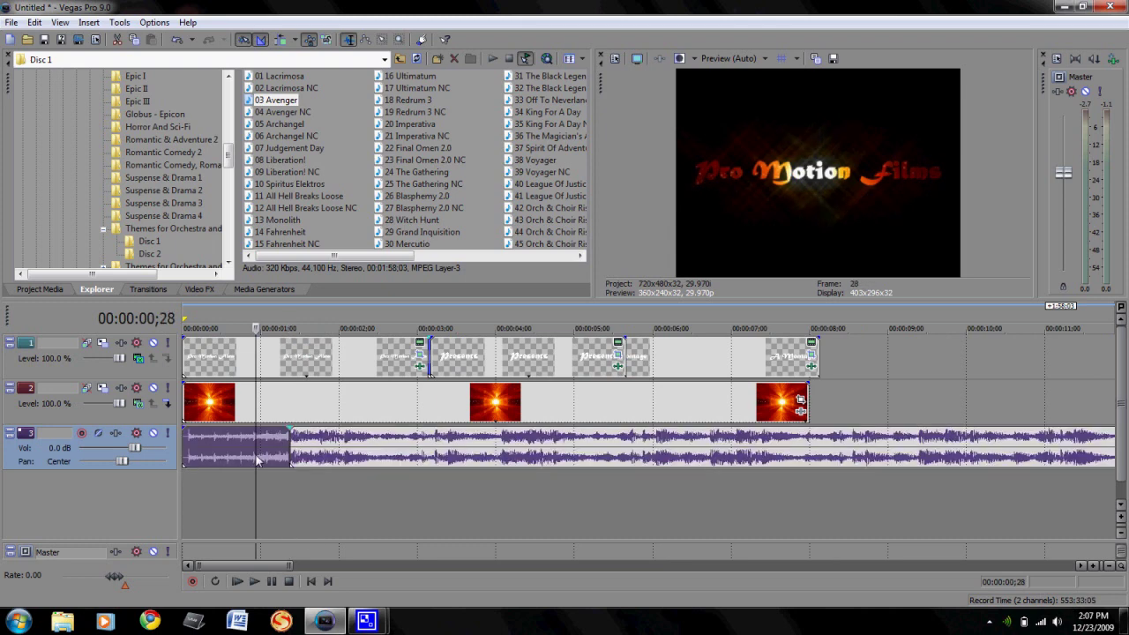
key("Delete")
left_click(311, 582)
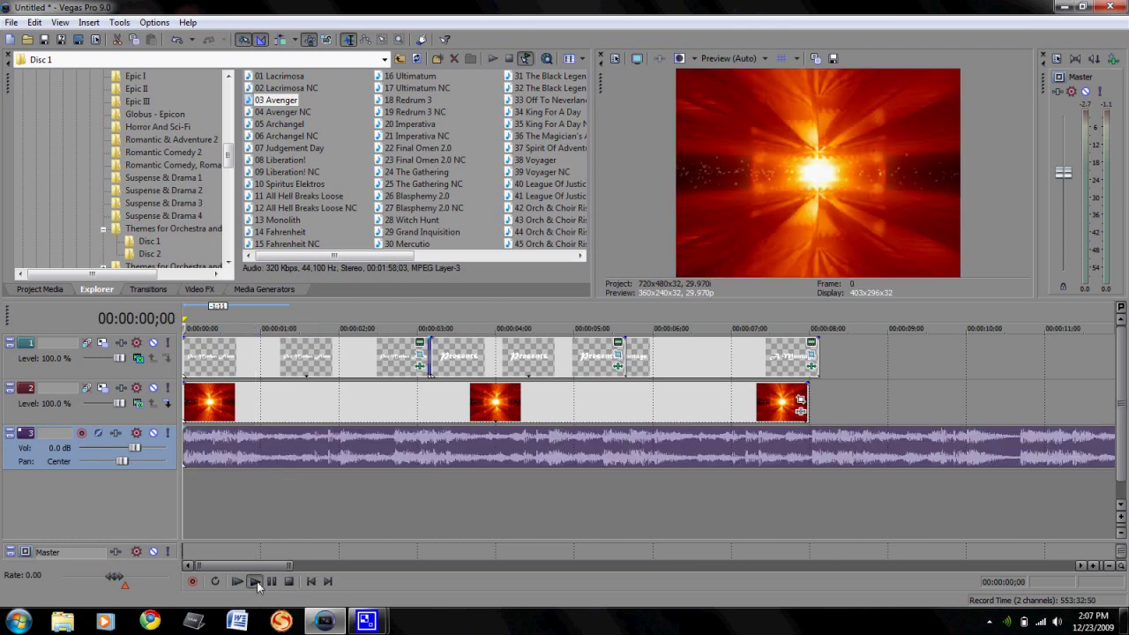
left_click(255, 582)
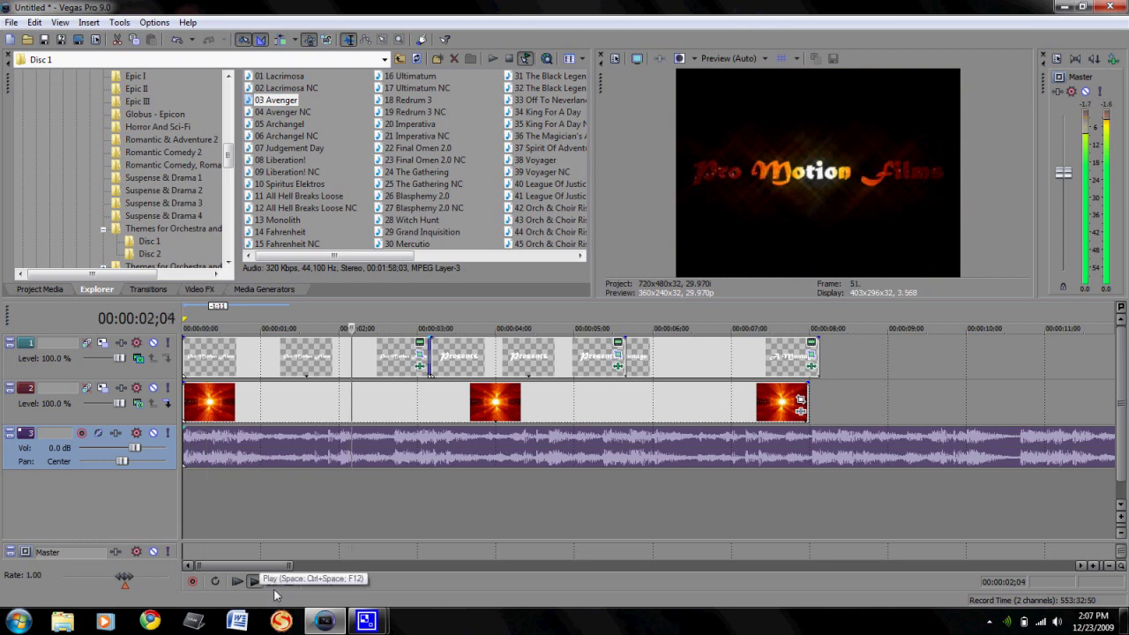
key("Return")
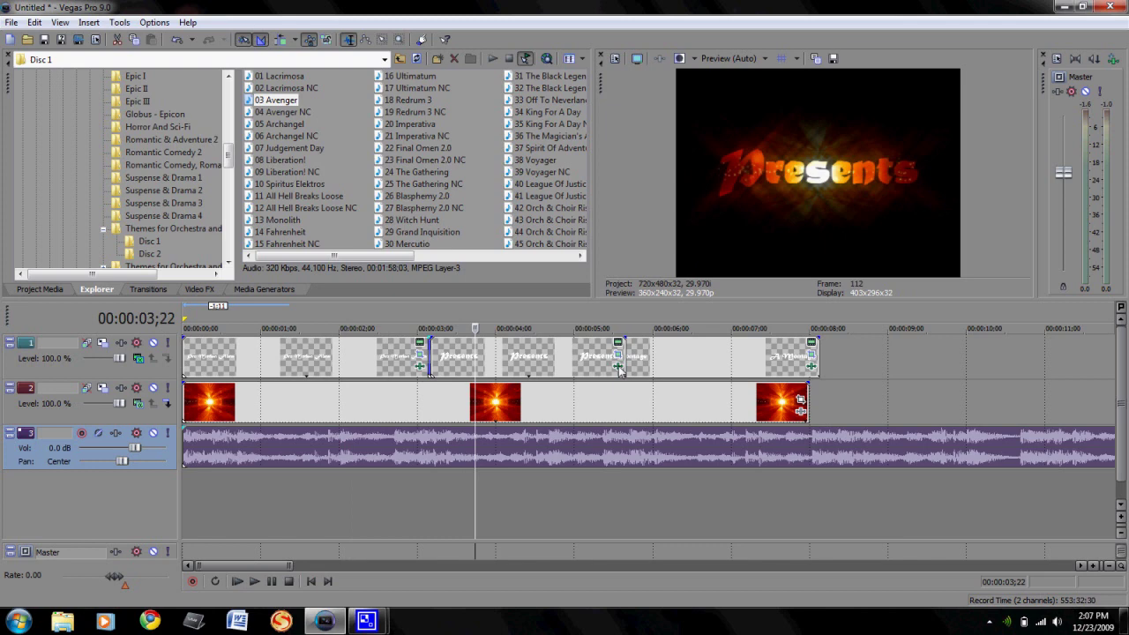
Remove the Starburst effect from each of the three Presents title events.
left_click(620, 368)
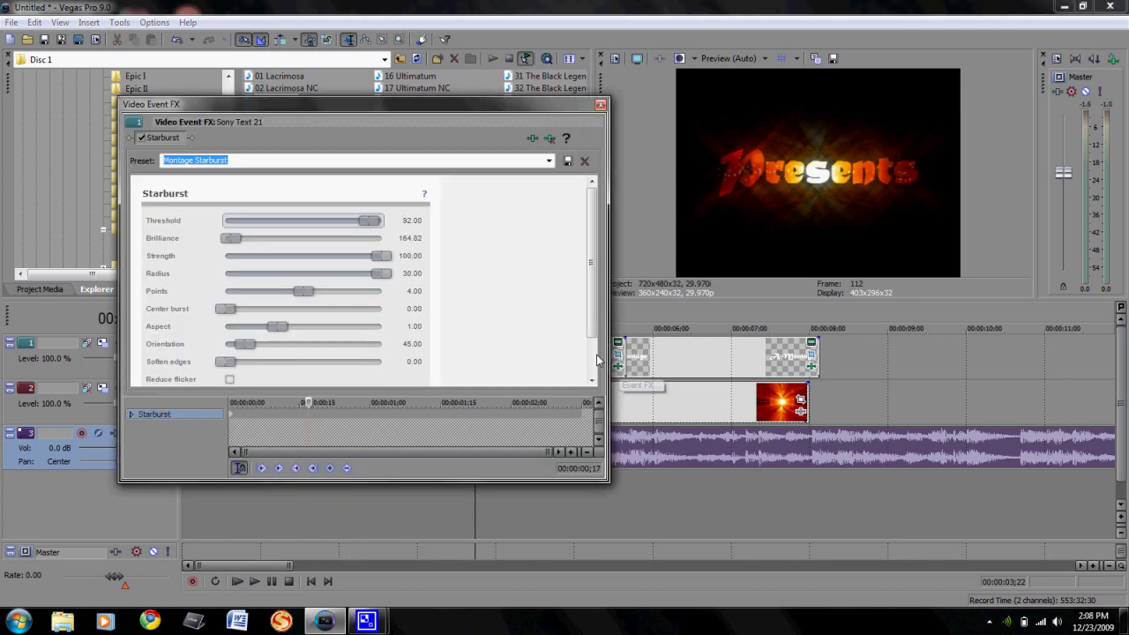
right_click(168, 140)
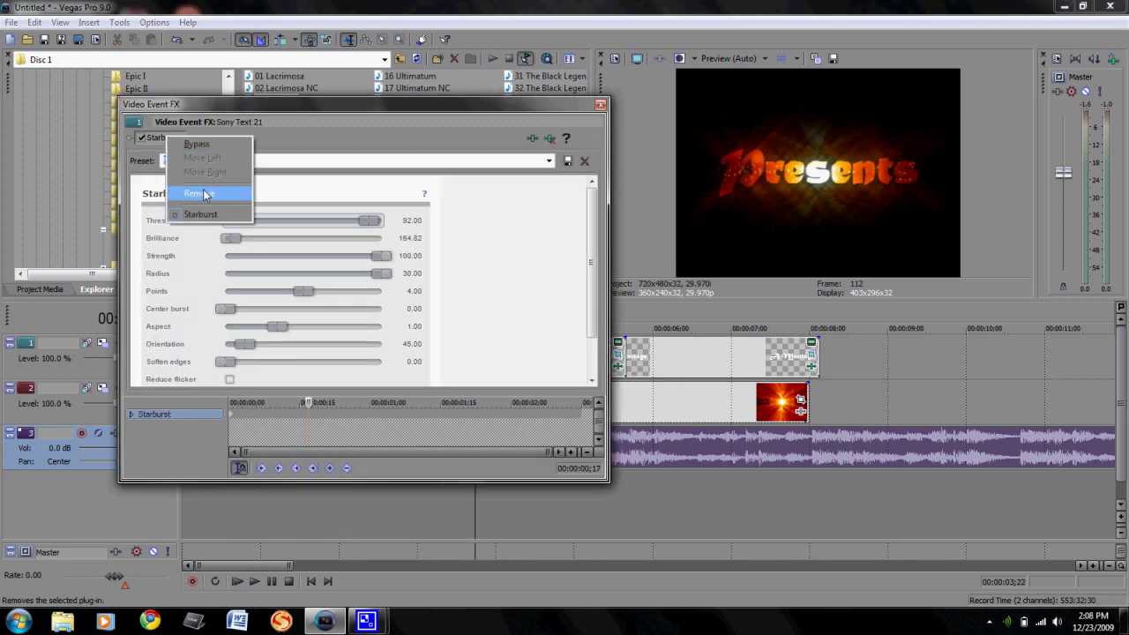
left_click(204, 194)
left_click(509, 401)
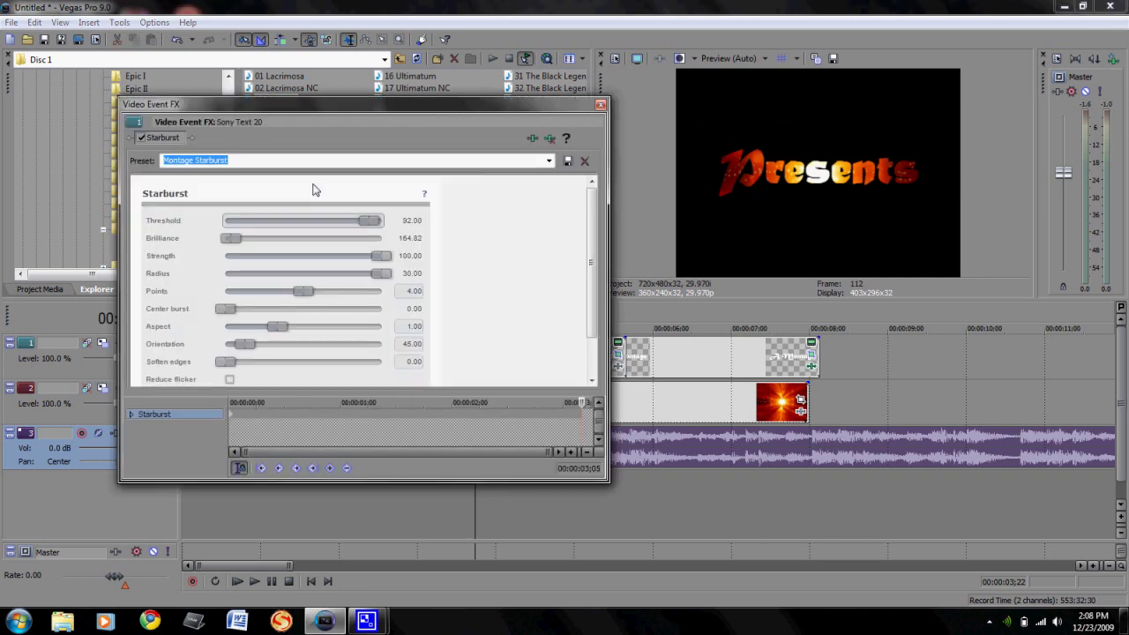
right_click(172, 141)
left_click(213, 196)
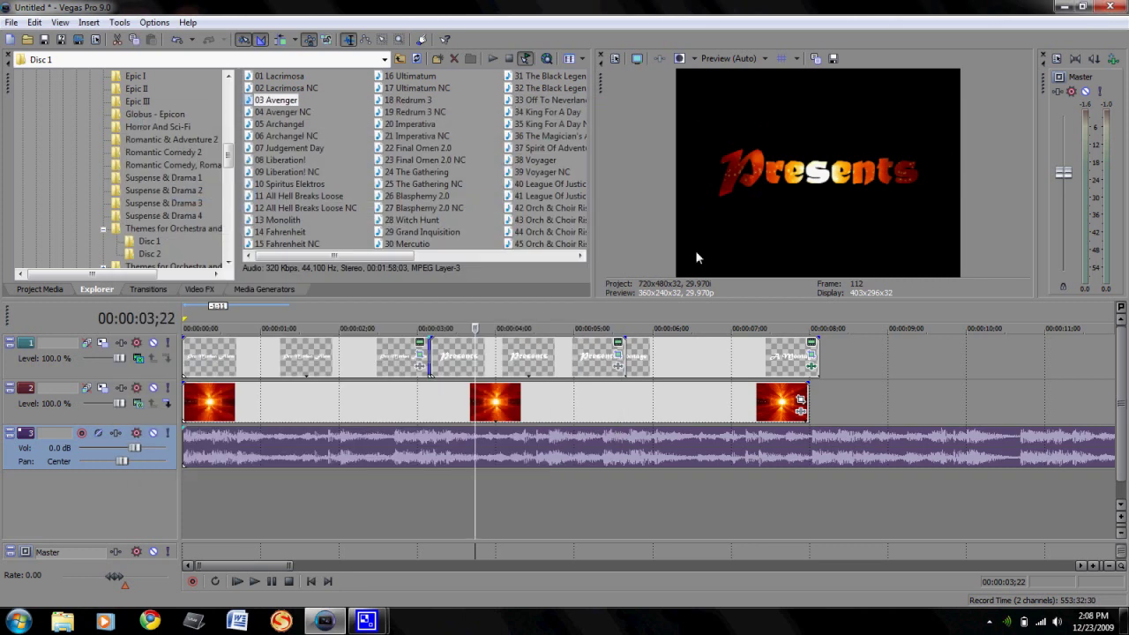
left_click(811, 365)
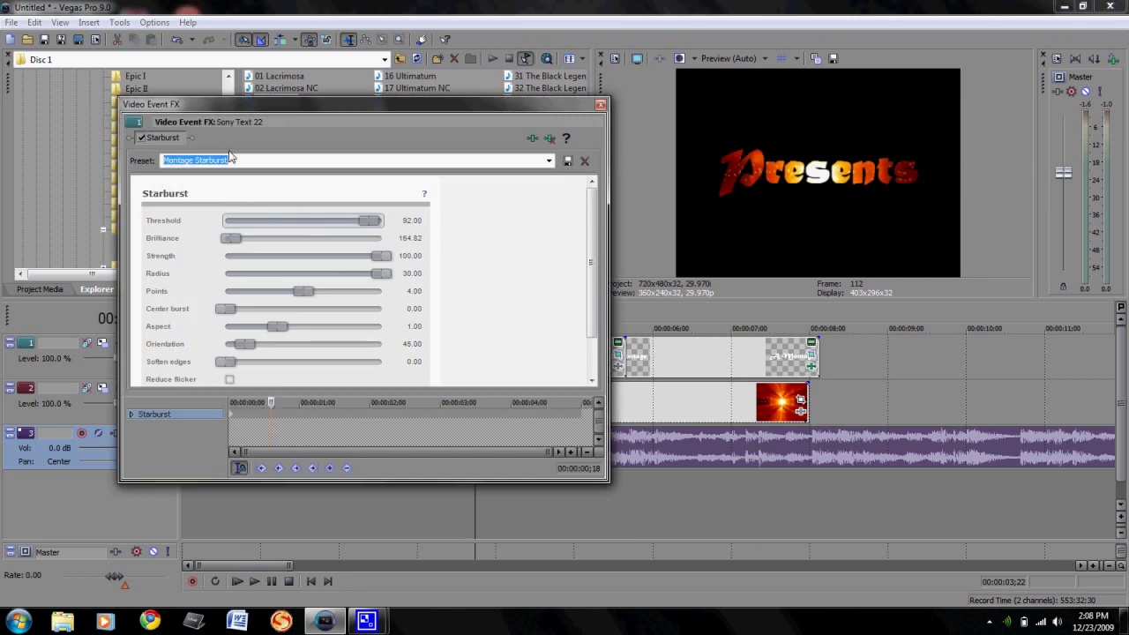
right_click(163, 139)
left_click(194, 194)
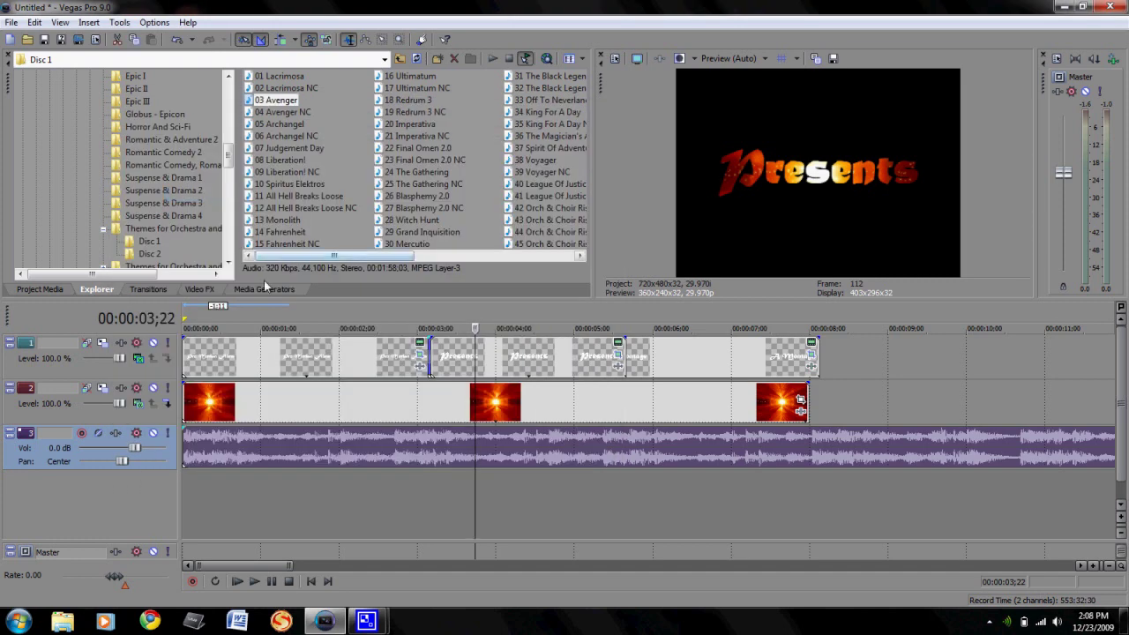
left_click(310, 581)
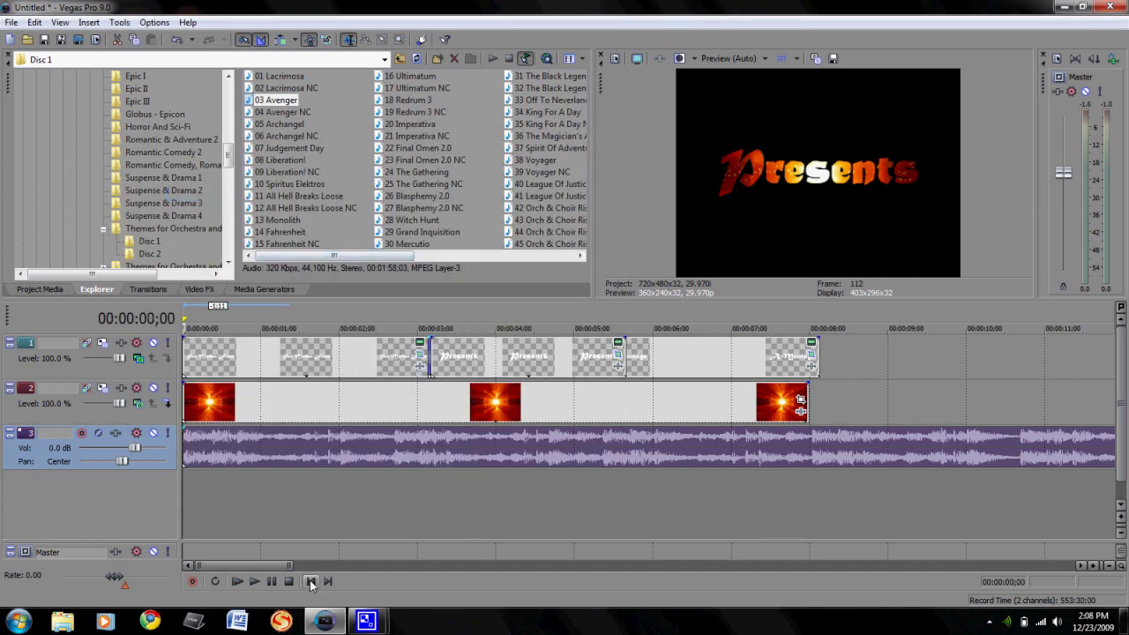
Shorten the Presents title from its end and ripple the following titles to close the gap.
left_click(253, 581)
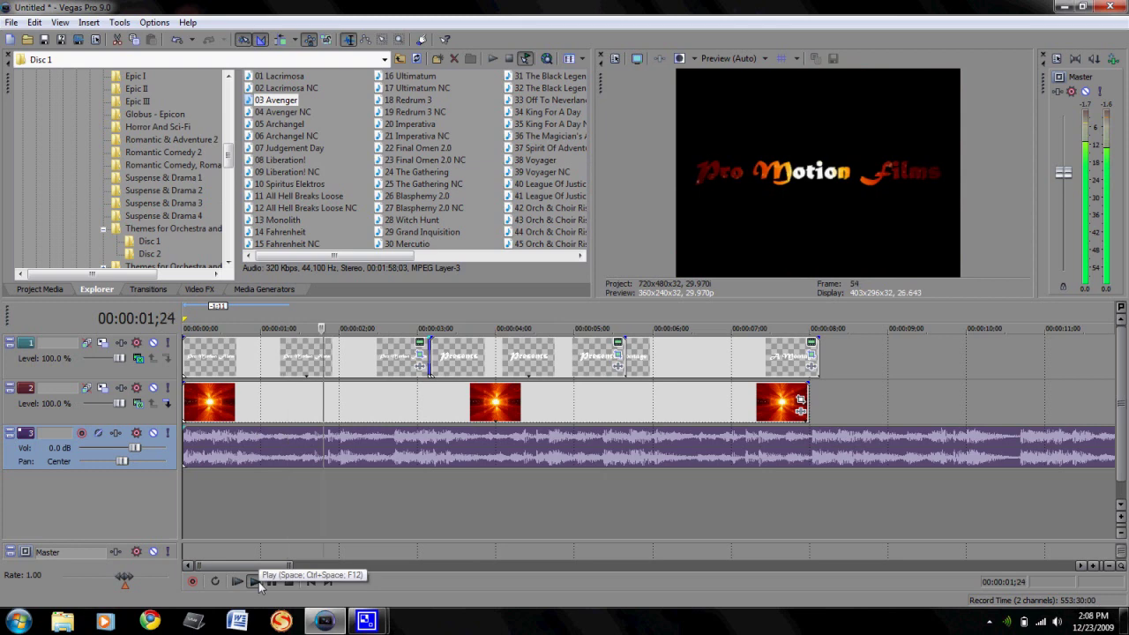
left_click(269, 584)
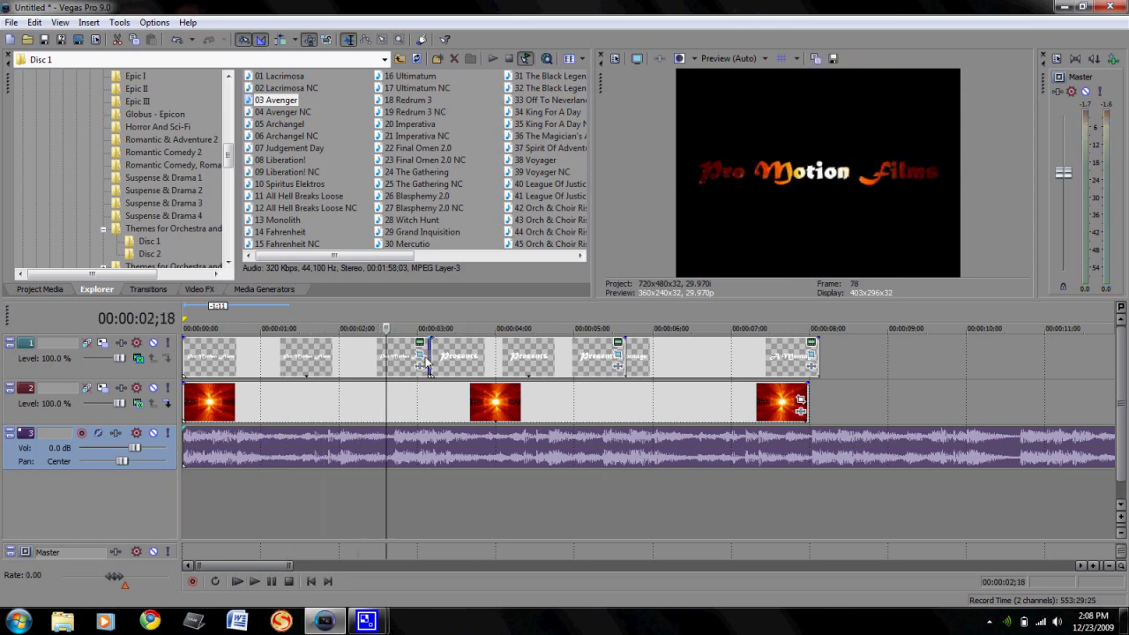
left_click(426, 356)
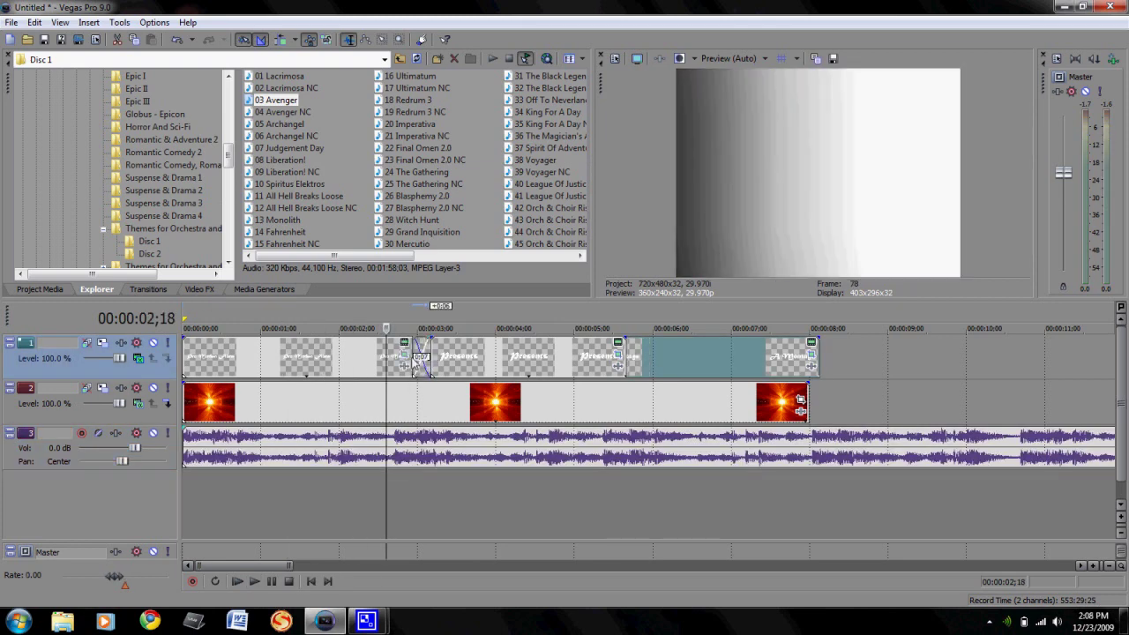
left_click(393, 358)
scroll(394, 358, "up", 3)
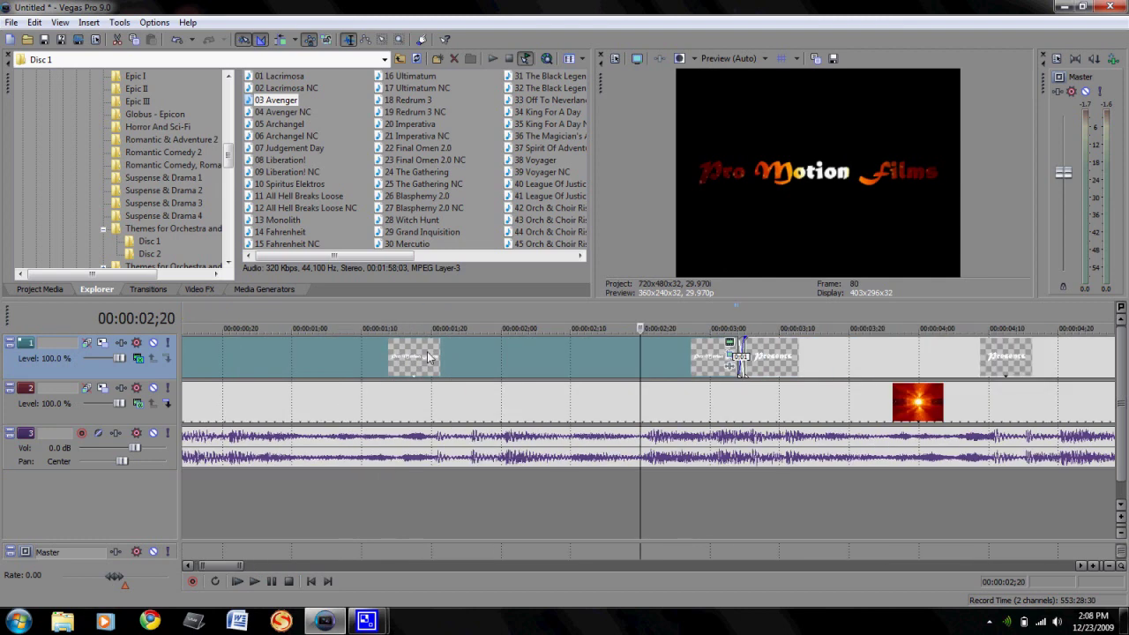
left_click(740, 353)
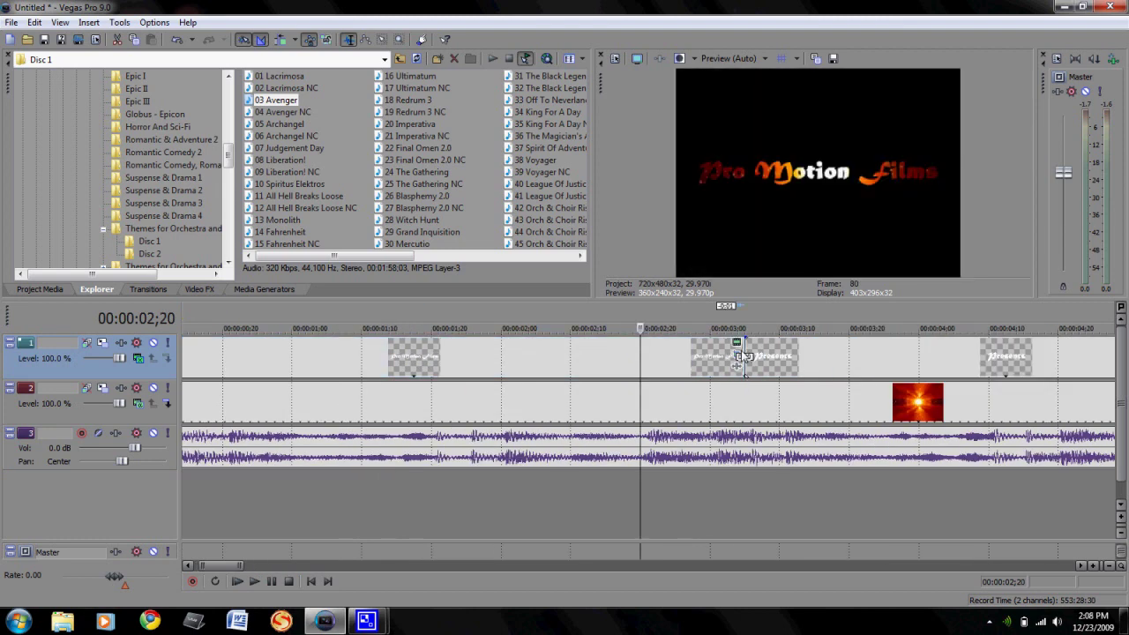
left_click_drag(741, 356, 641, 372)
key("f")
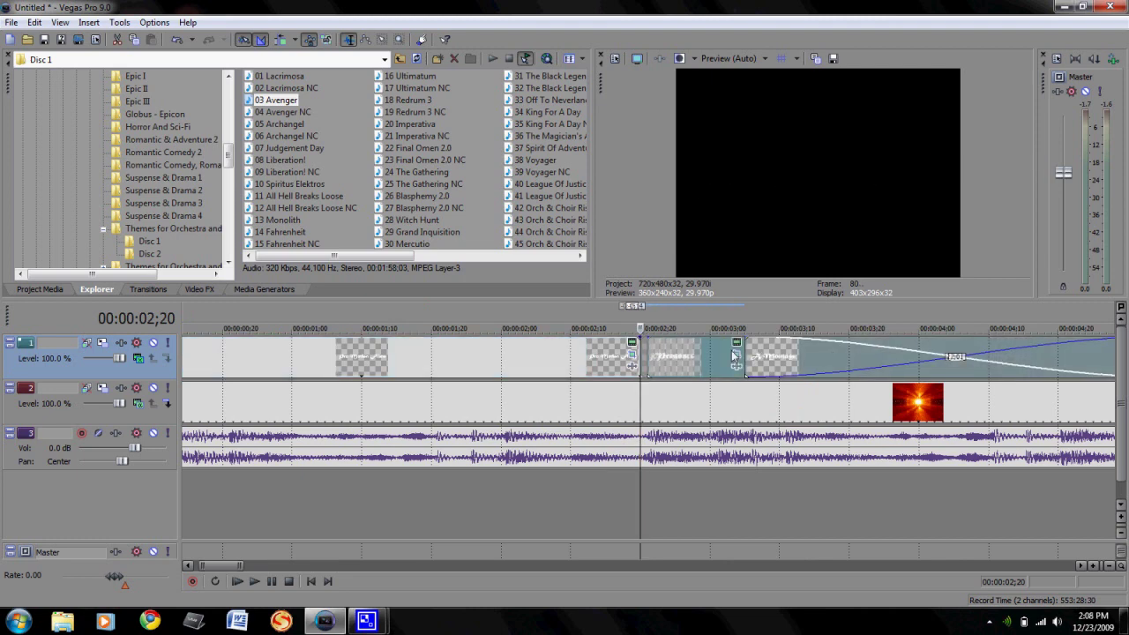
left_click_drag(806, 356, 965, 360)
key("space")
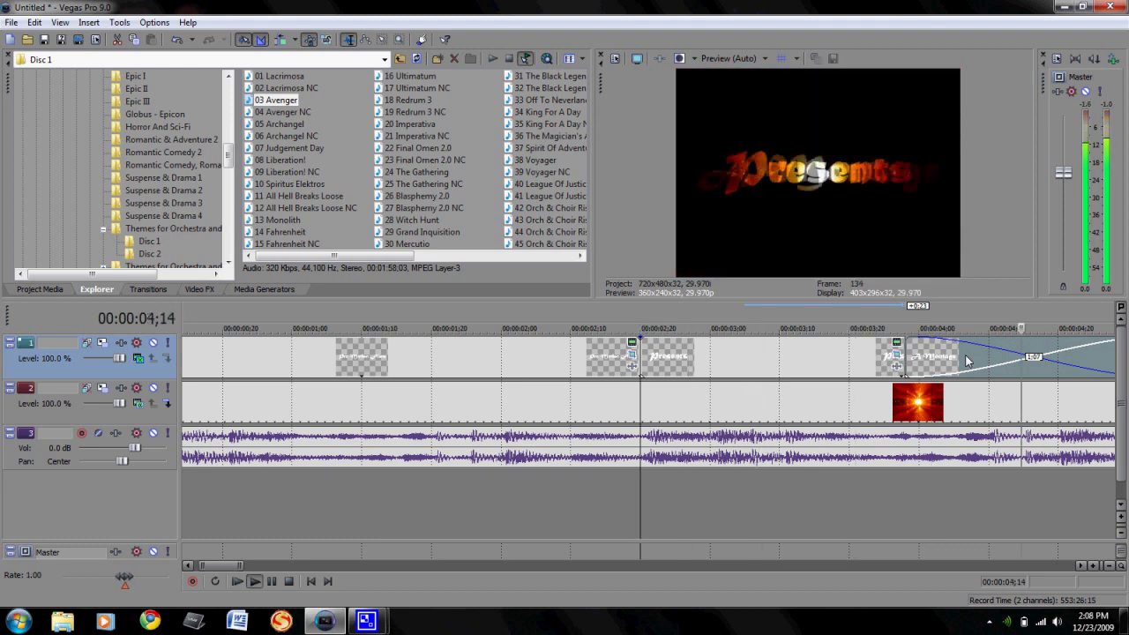
key("space")
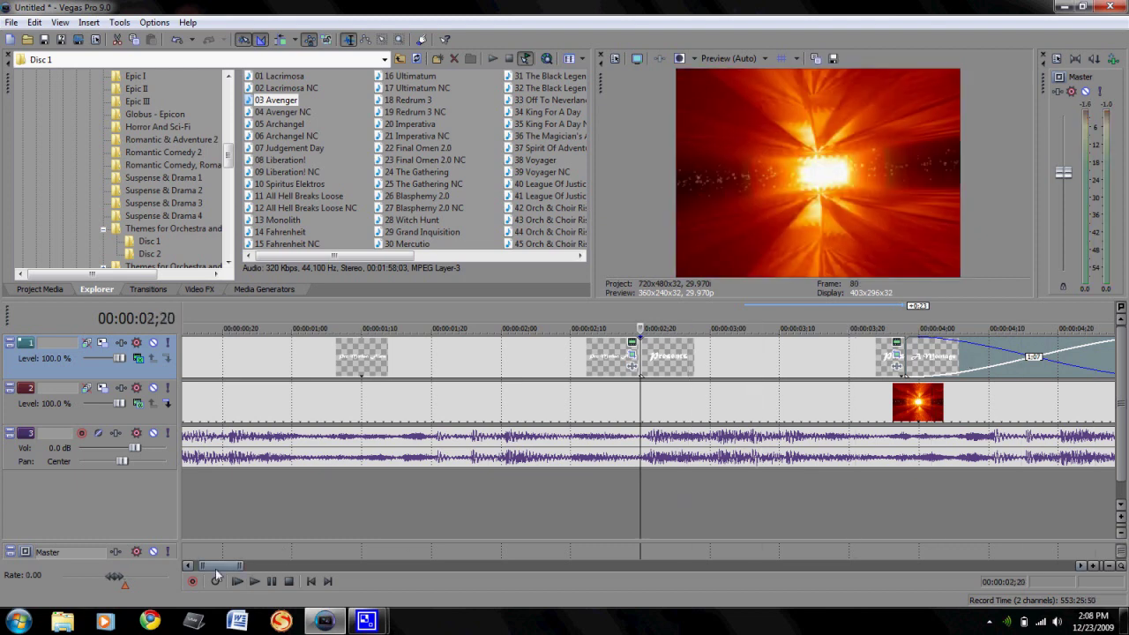
Move A Montage to start near 05;00, extend Presents to meet it, and preview.
left_click_drag(221, 568, 244, 571)
left_click_drag(659, 364, 951, 359)
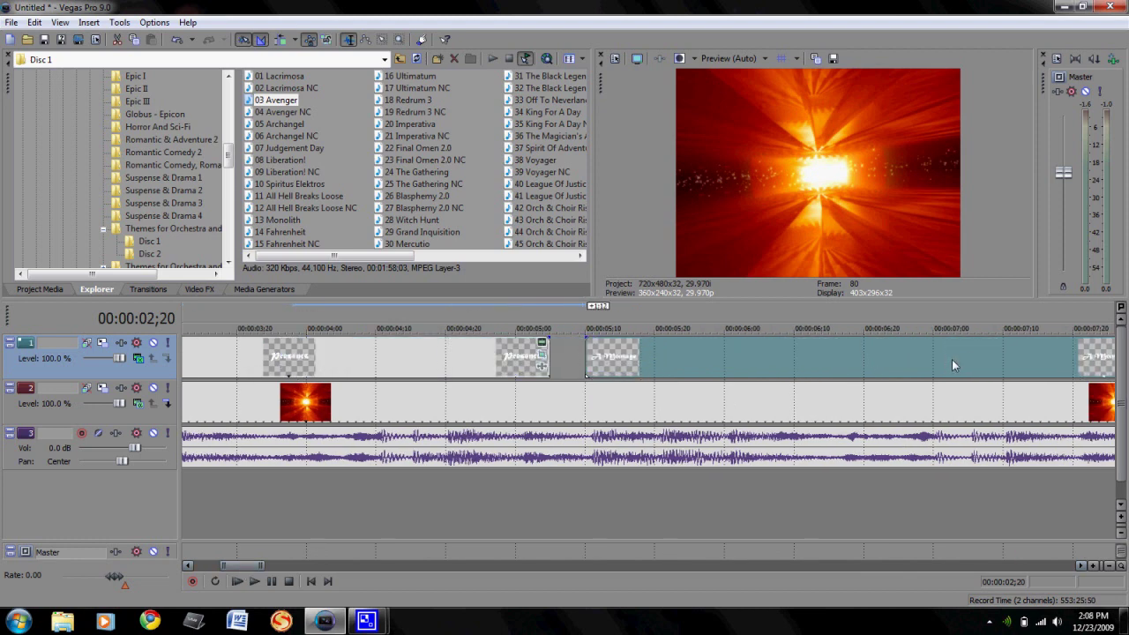
left_click_drag(551, 360, 583, 360)
left_click(544, 368)
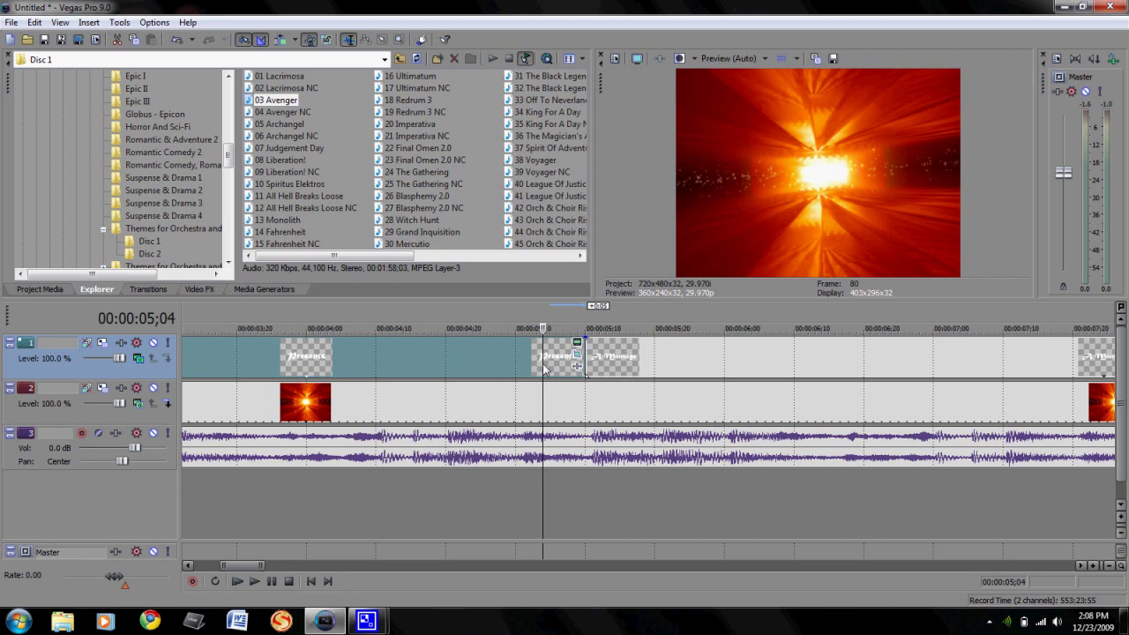
key("space")
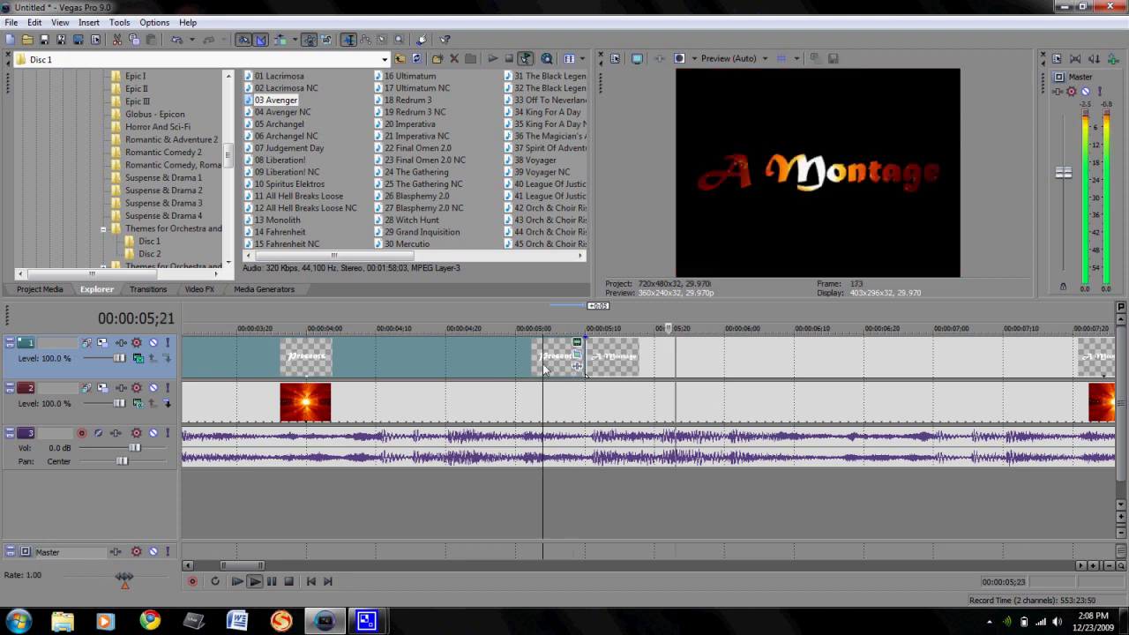
key("space")
left_click(310, 581)
Trim the last A Montage title to end with the third fire clip, around 7.5 seconds.
scroll(449, 322, "down", 5)
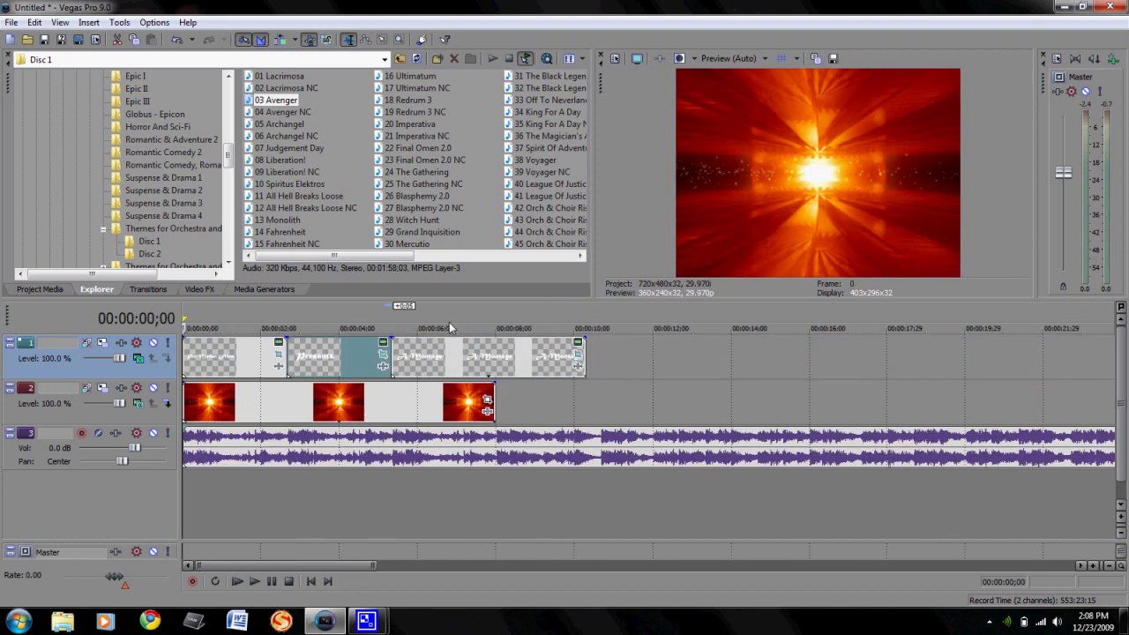
key("space")
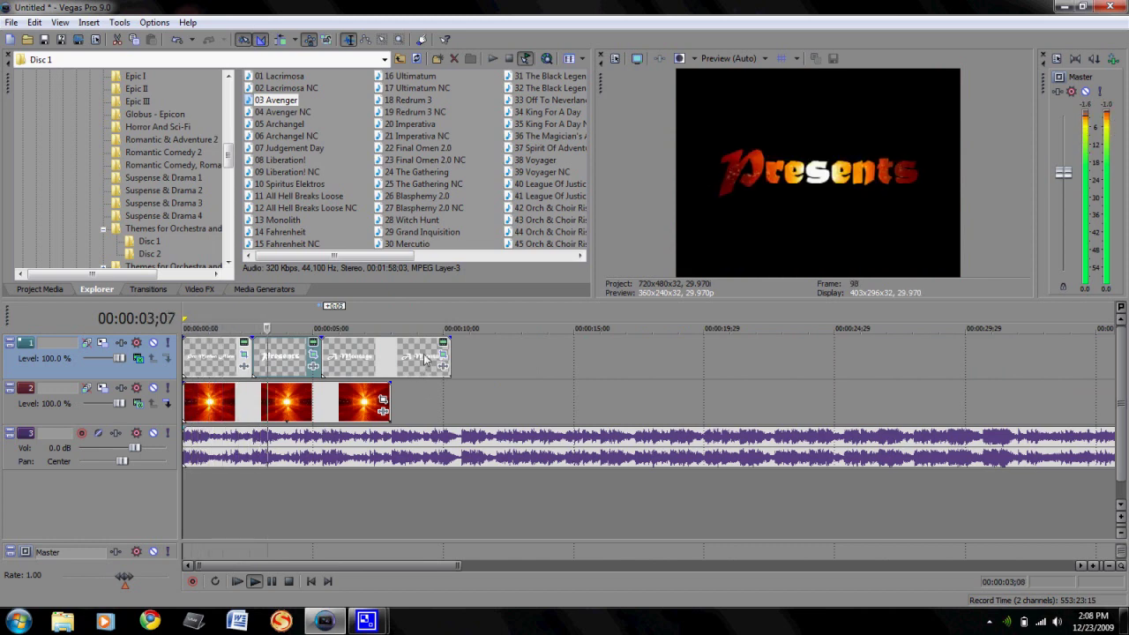
left_click(272, 581)
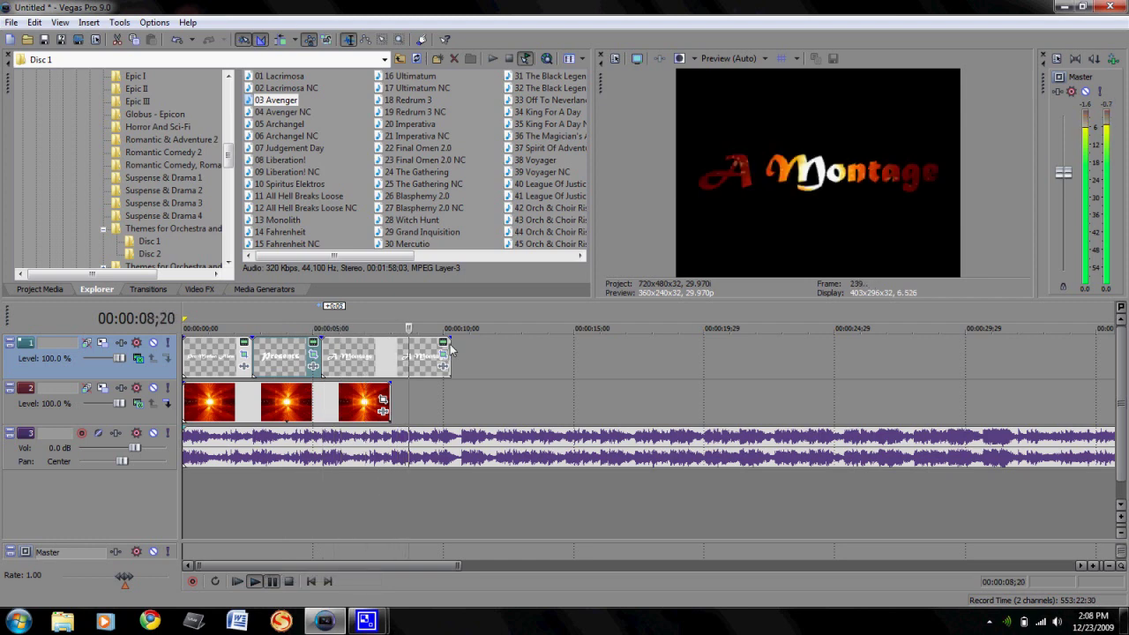
left_click_drag(450, 348, 390, 366)
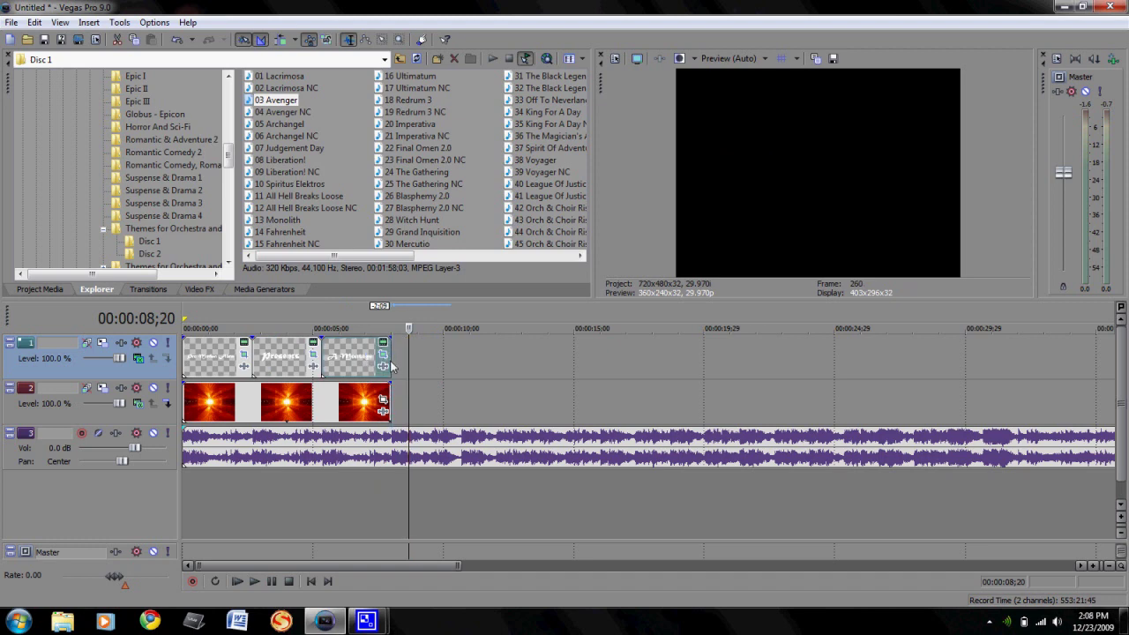
left_click(311, 581)
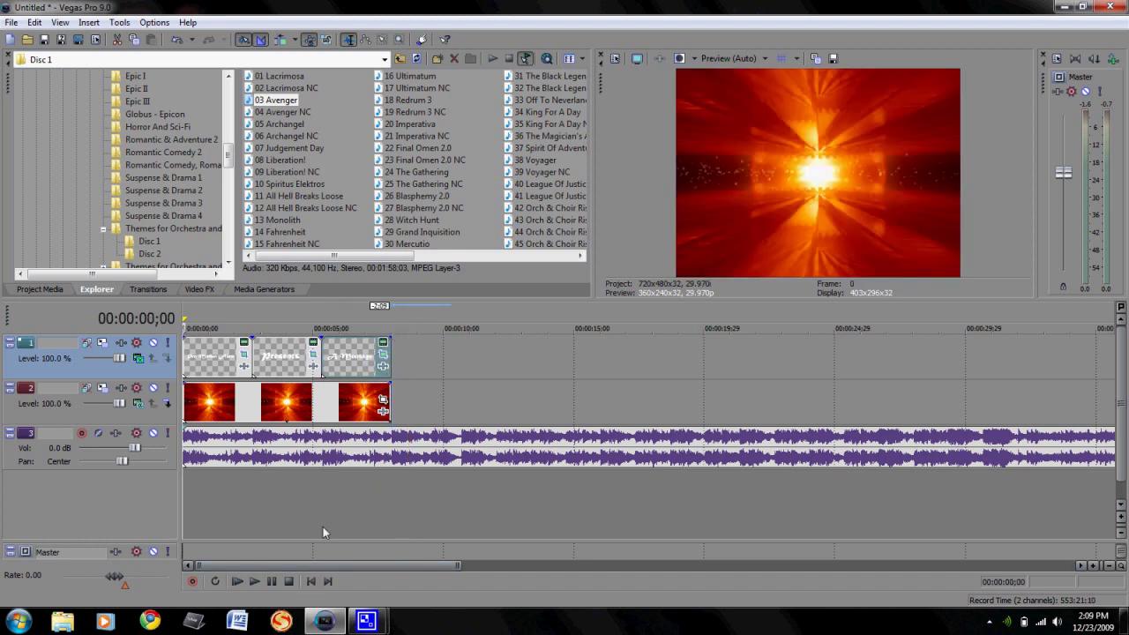
mouse_move(366, 621)
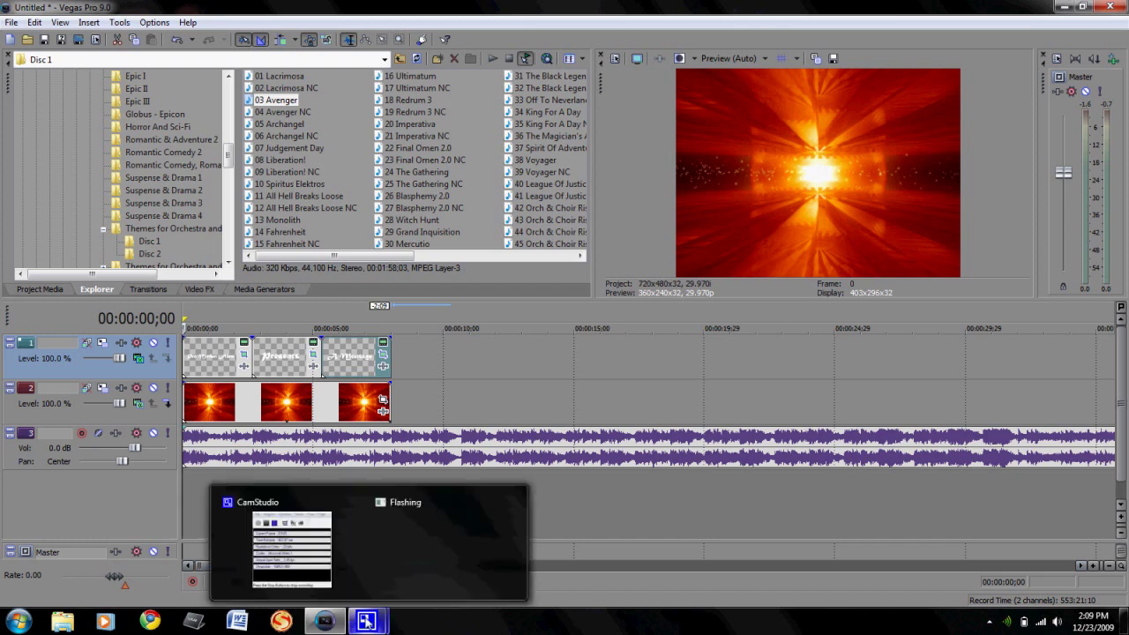